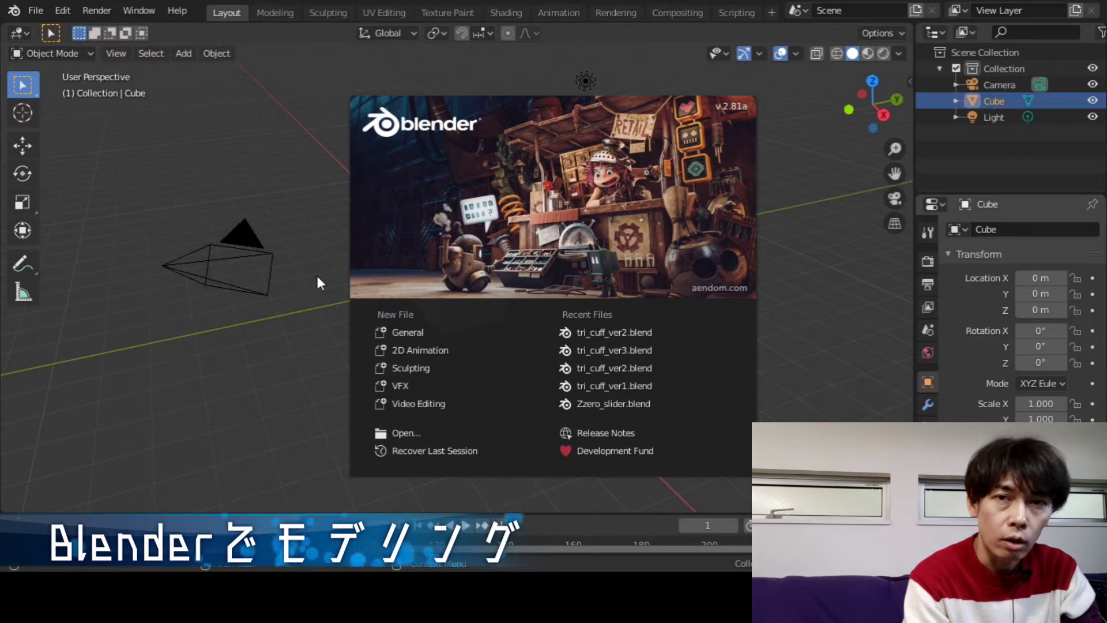
- Start a new General scene and open Preferences to switch the interface language to Japanese
left_click(410, 332)
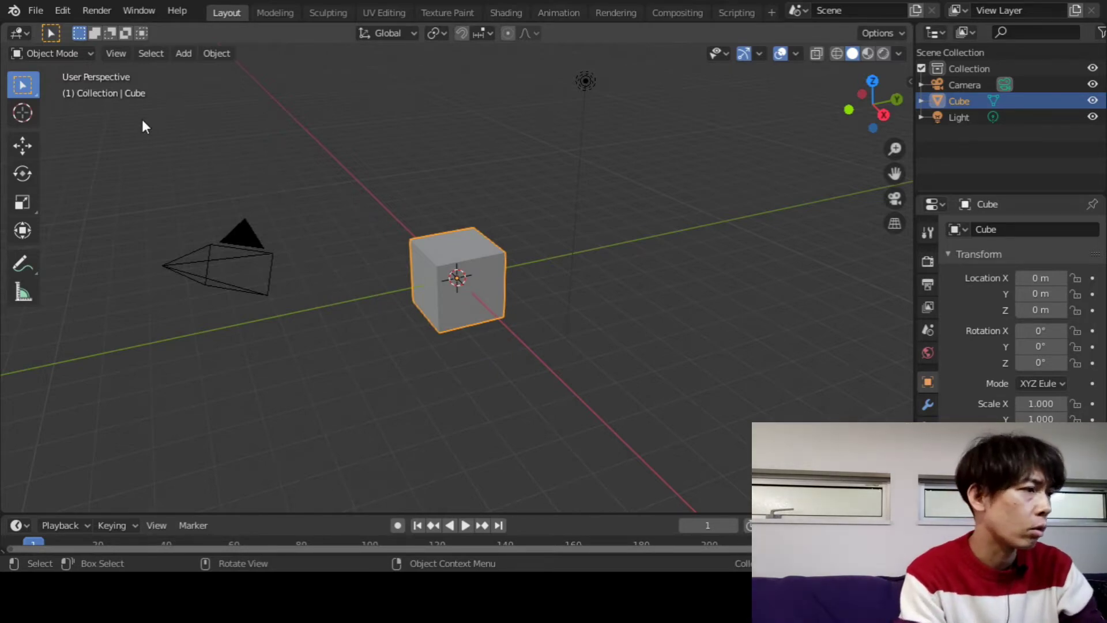
left_click(37, 10)
mouse_move(62, 10)
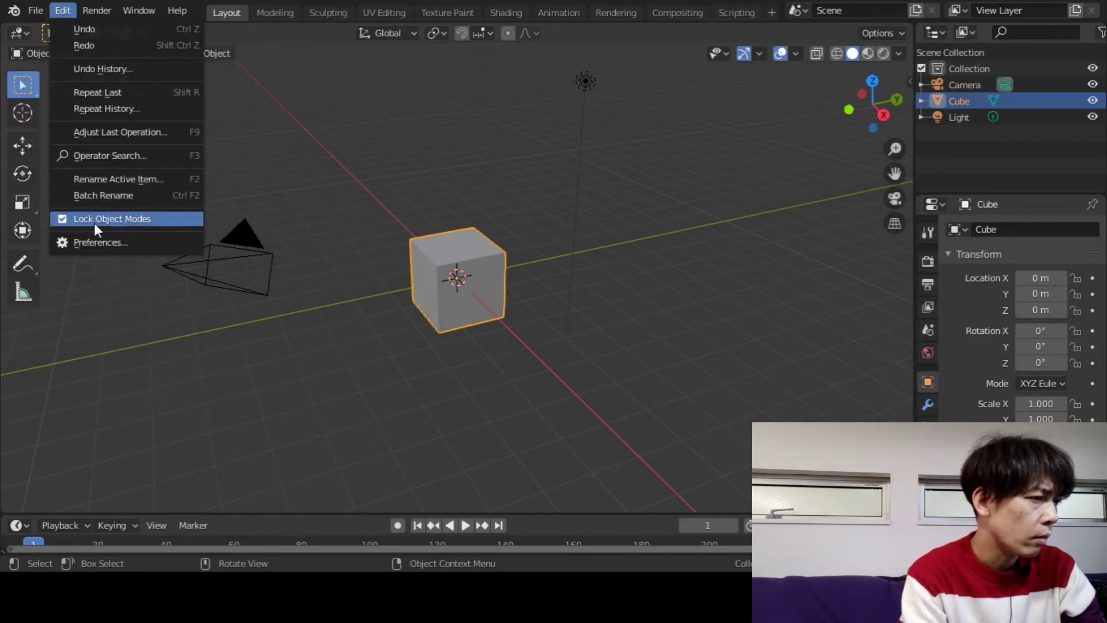
left_click(95, 244)
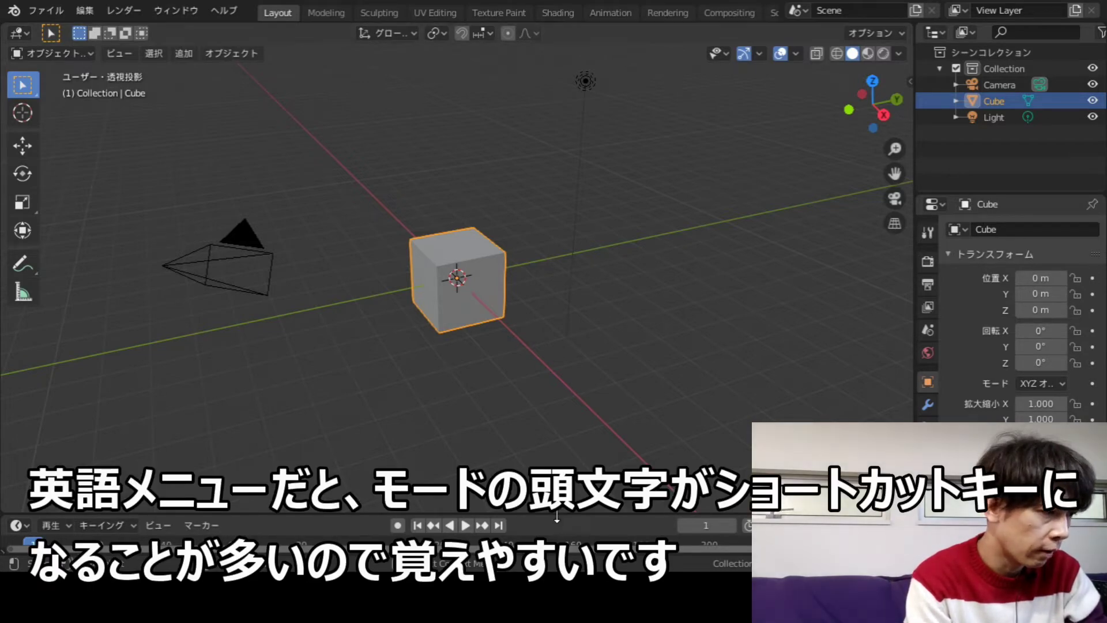
- Enlarge the 3D viewport over the timeline, deselect the cube, and orbit to a low front angle
left_click_drag(556, 514, 559, 534)
left_click(598, 331)
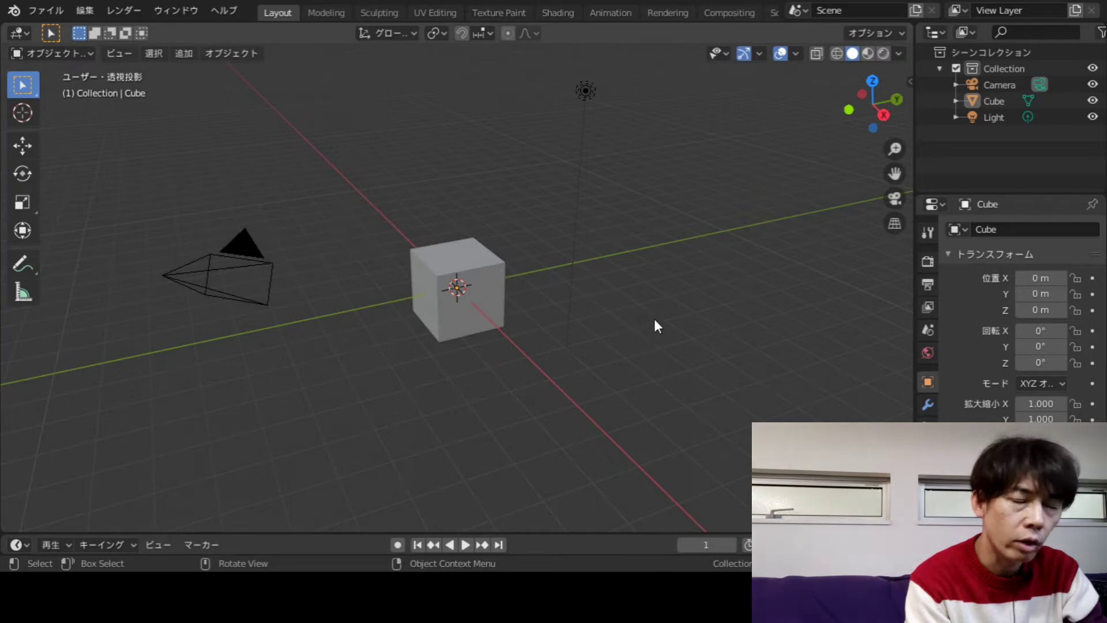
mouse_move(643, 330)
middle_mouse_down()
mouse_move(597, 316)
mouse_move(636, 322)
mouse_move(625, 346)
mouse_move(538, 355)
mouse_move(525, 331)
mouse_move(597, 314)
mouse_move(541, 363)
mouse_move(571, 371)
mouse_move(564, 410)
mouse_move(531, 357)
mouse_move(449, 333)
mouse_move(482, 364)
mouse_move(564, 329)
mouse_move(534, 355)
middle_mouse_up()
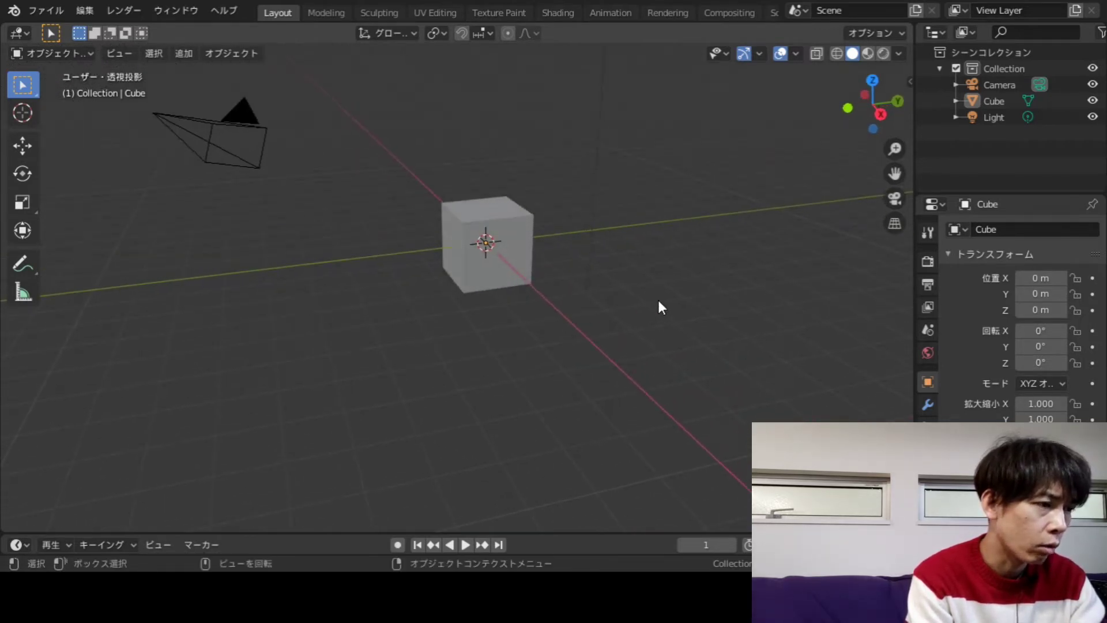
scroll(660, 303, "down", 5)
scroll(658, 311, "up", 5)
scroll(664, 314, "down", 3)
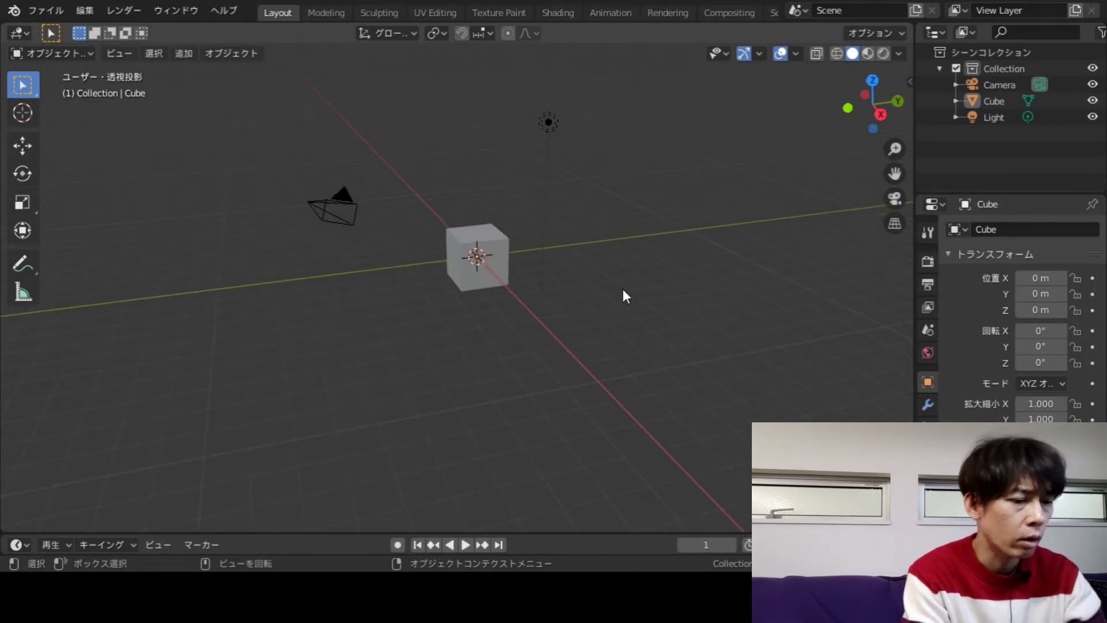
scroll(634, 282, "up", 1)
scroll(638, 283, "up", 1)
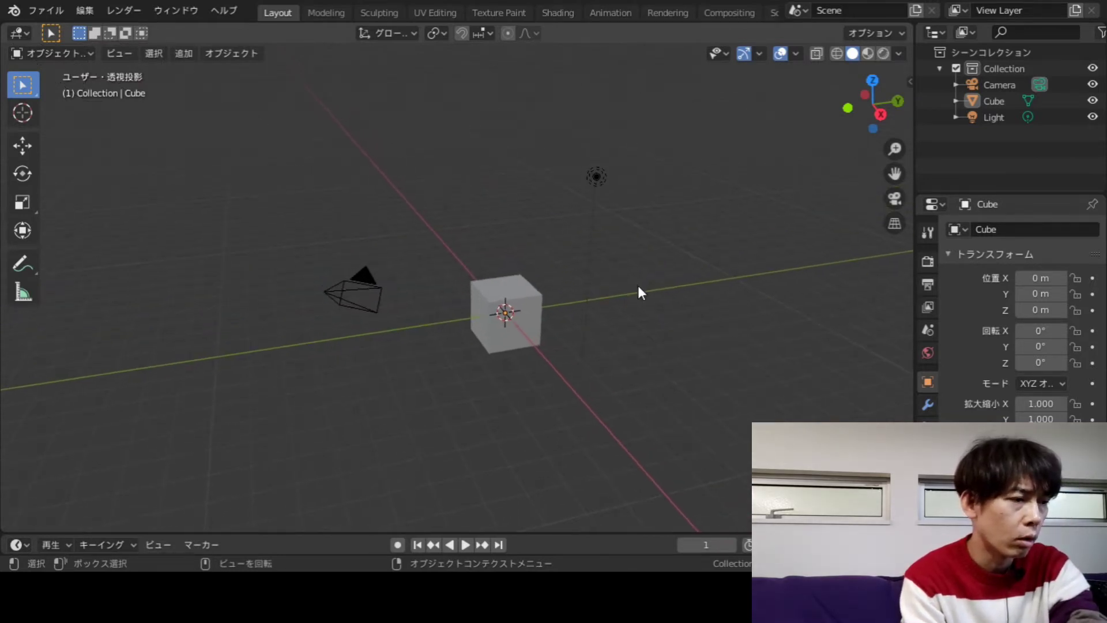
left_click(522, 305)
left_click(666, 286)
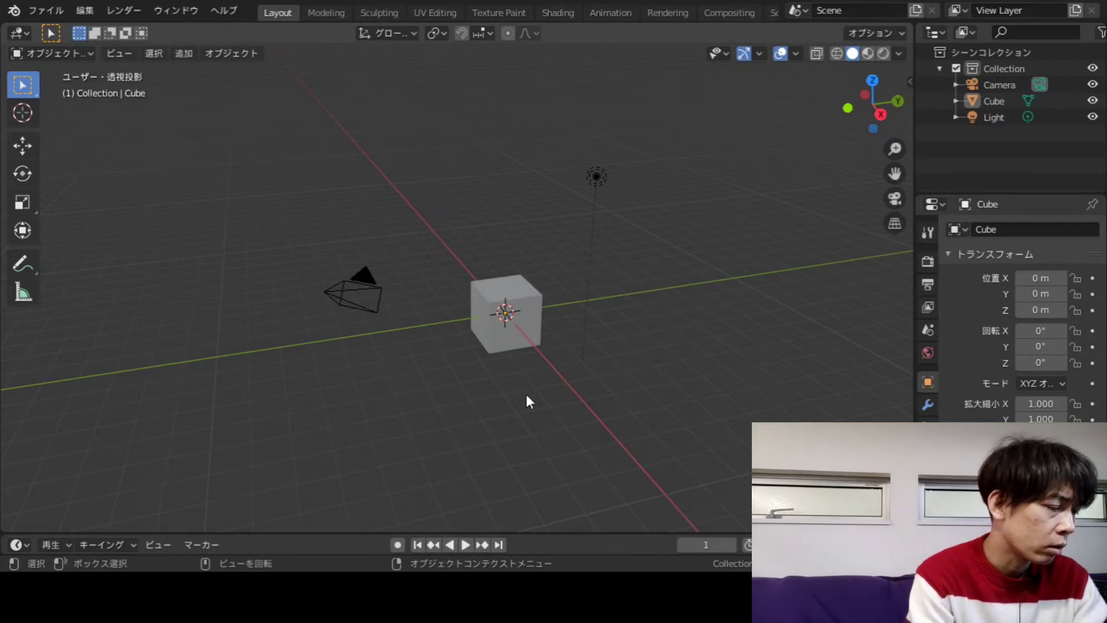
left_click(503, 286)
left_click(497, 236)
scroll(565, 303, "up", 2)
scroll(577, 308, "down", 1)
scroll(589, 302, "down", 1)
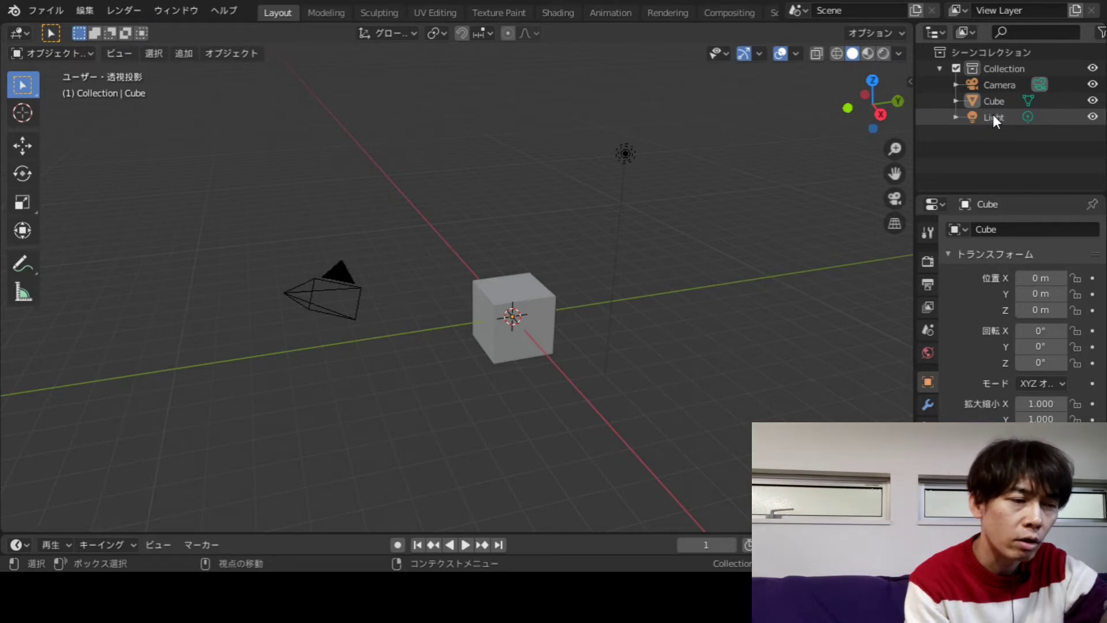
- Remove the Camera and the Light using their Outliner context menus
right_click(1000, 85)
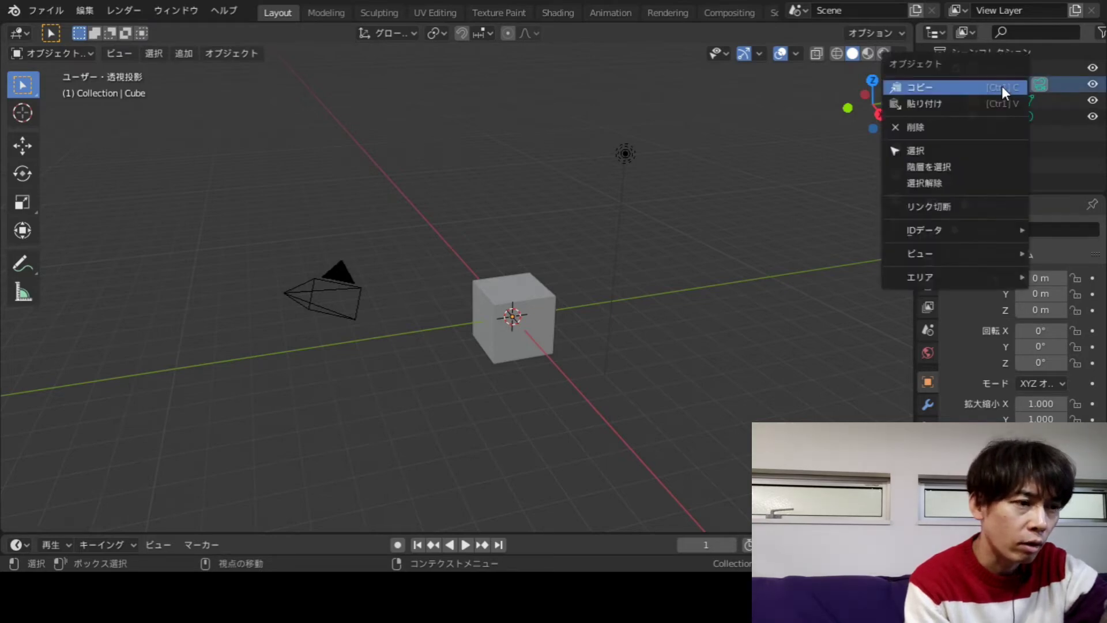
left_click(993, 128)
right_click(996, 101)
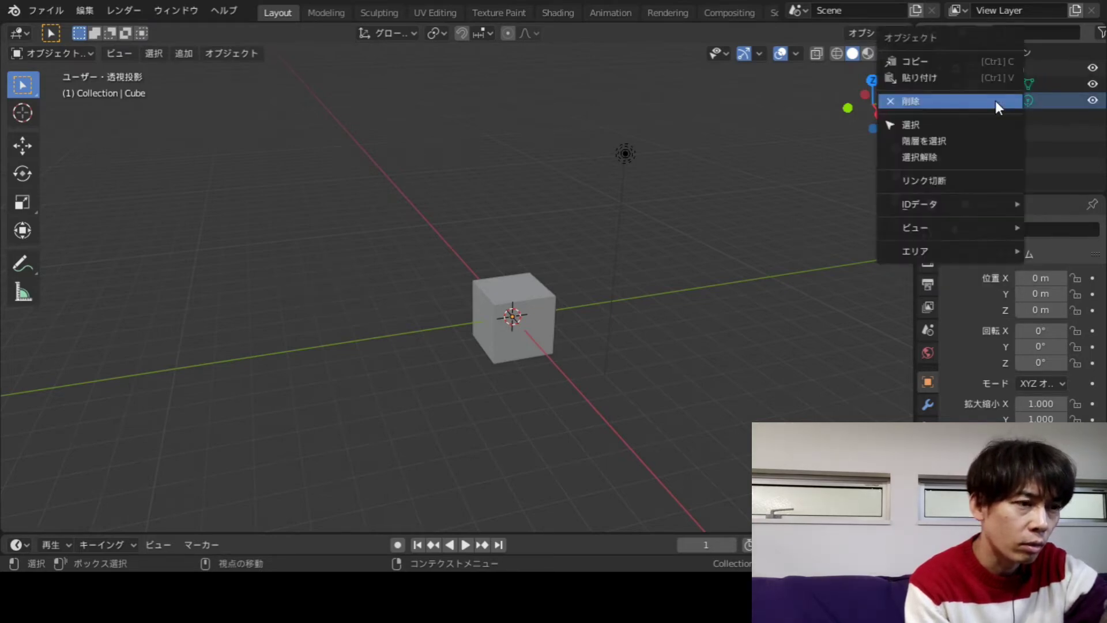
left_click(980, 103)
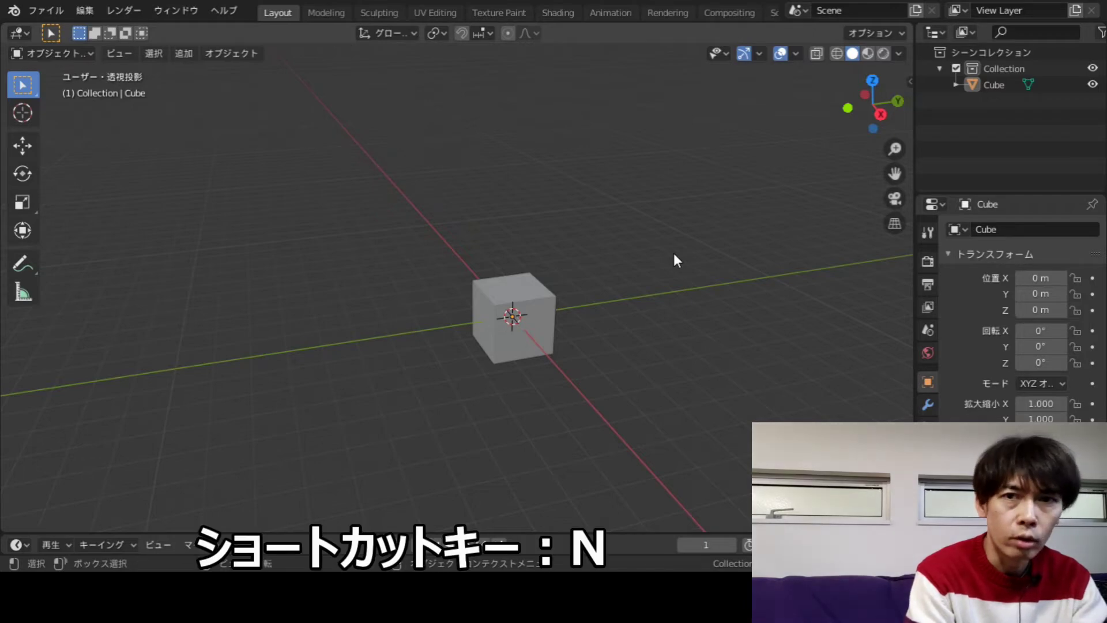
- Toggle the N transform sidebar and select the cube
key("n")
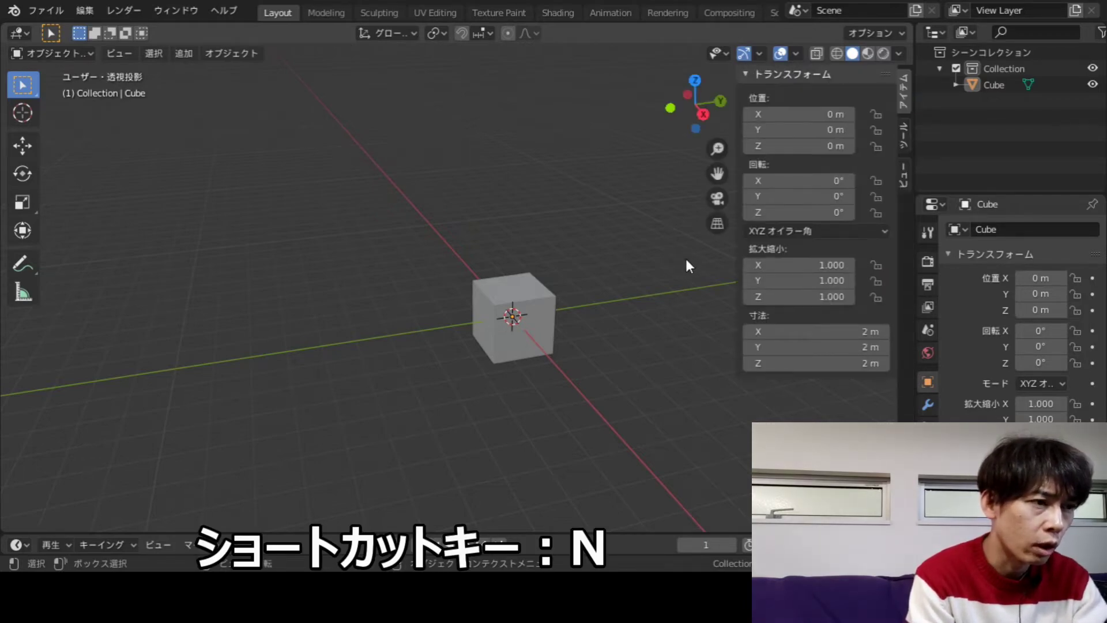
key("n")
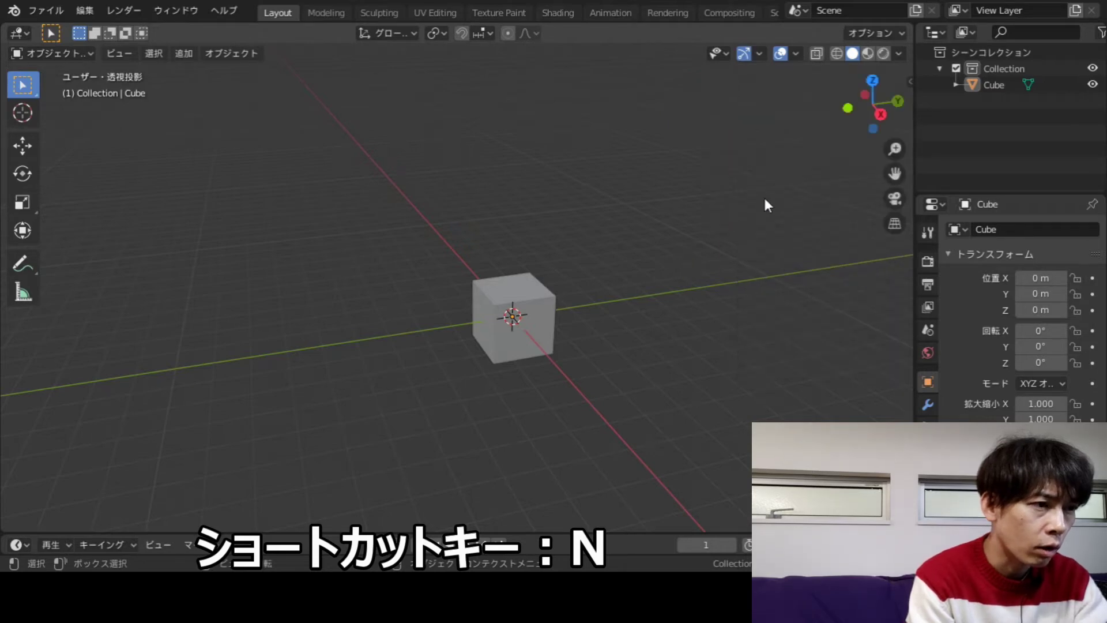
key("n")
key("n")
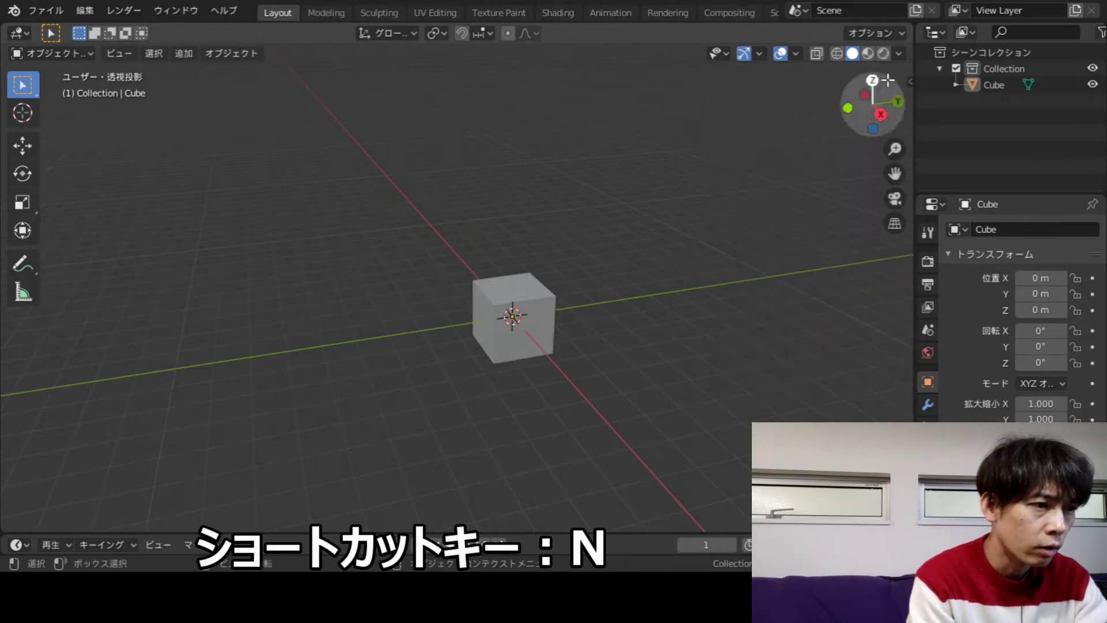
key("n")
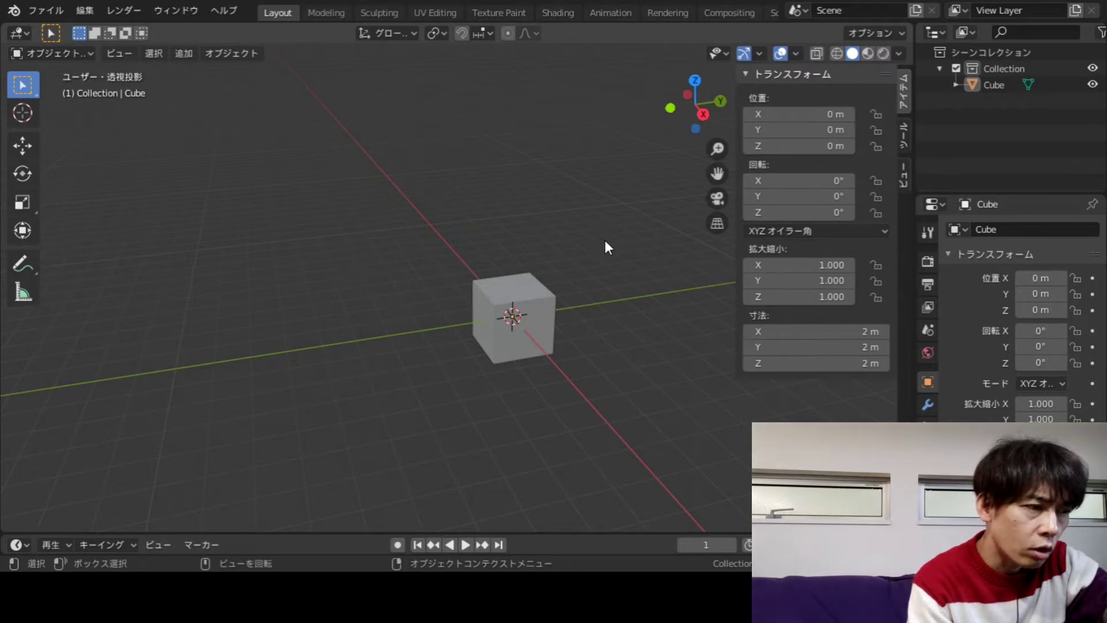
left_click(533, 294)
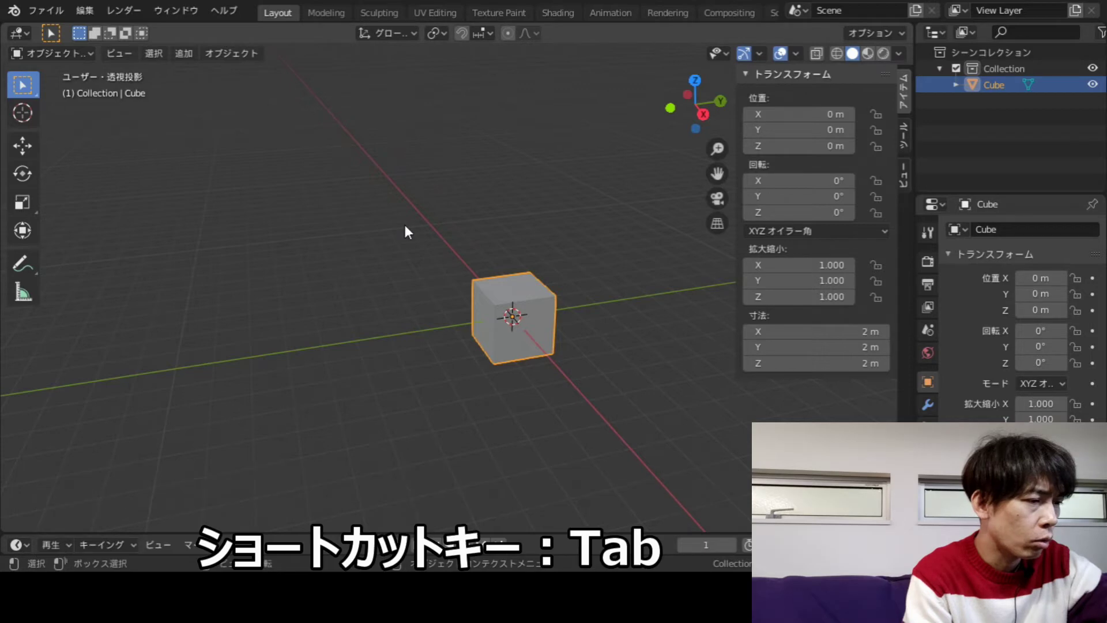
- Put the cube into Edit Mode through Tab and the mode dropdown, with nothing selected
key("Tab")
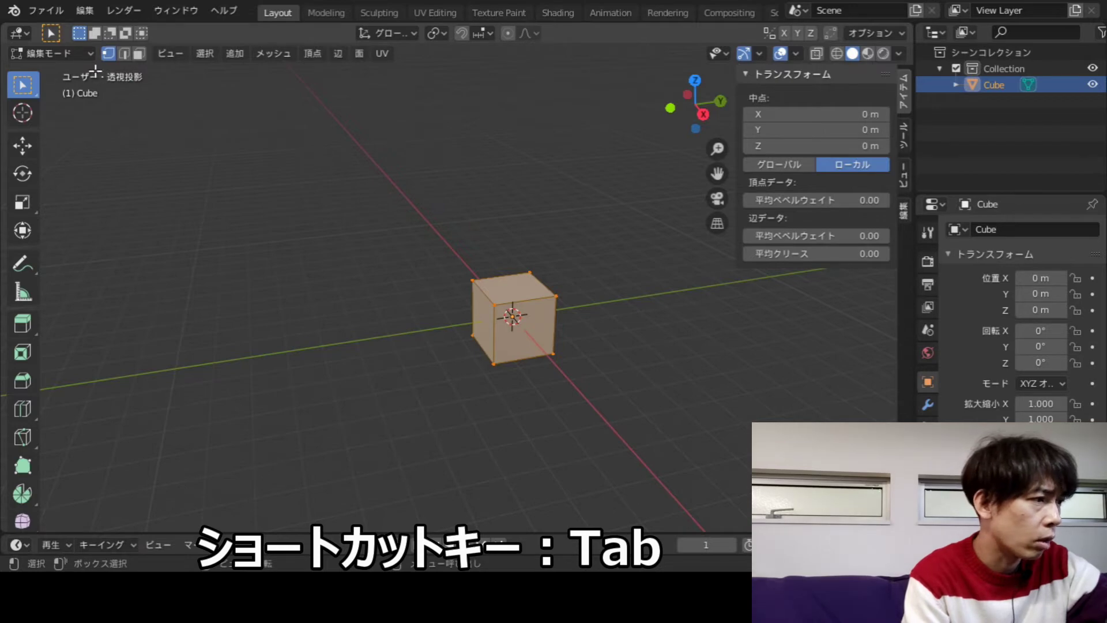
left_click(70, 54)
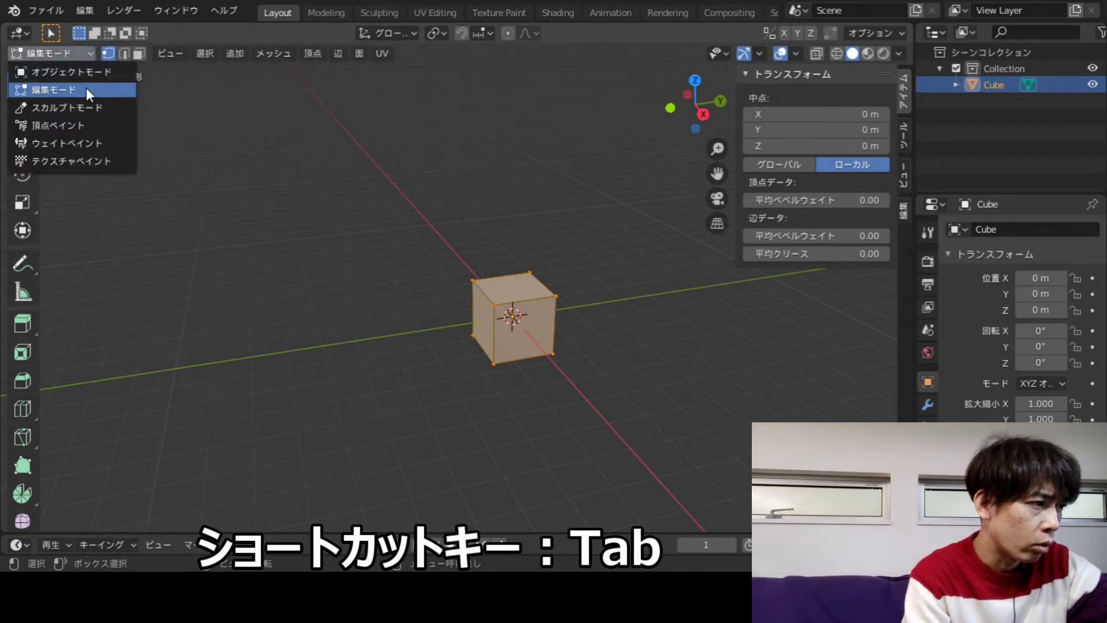
left_click(86, 70)
left_click(62, 53)
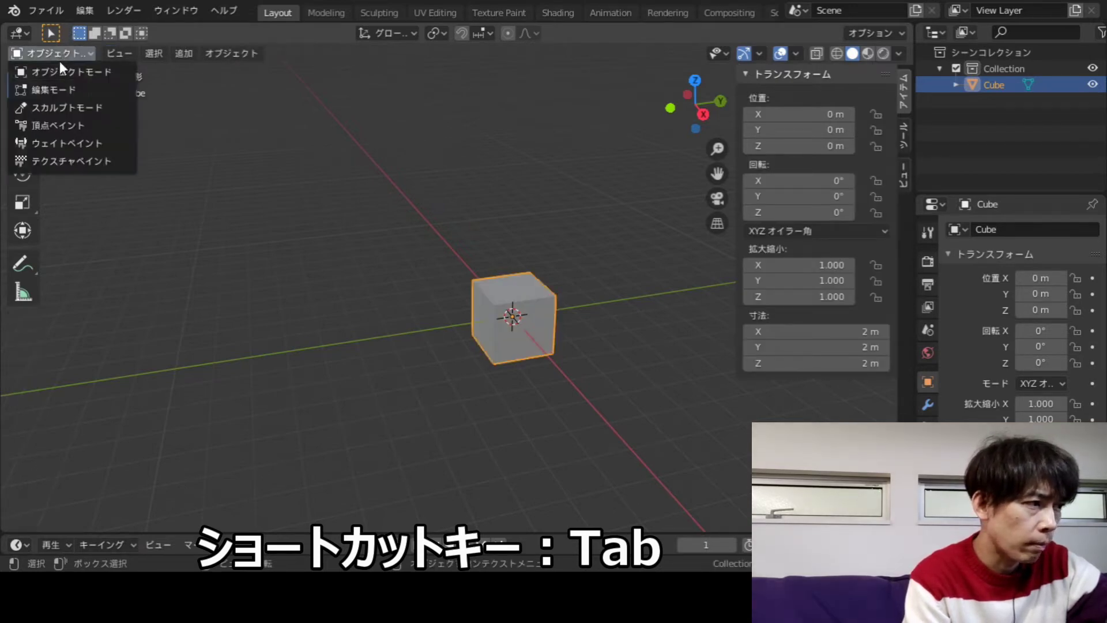
left_click(60, 91)
left_click(288, 199)
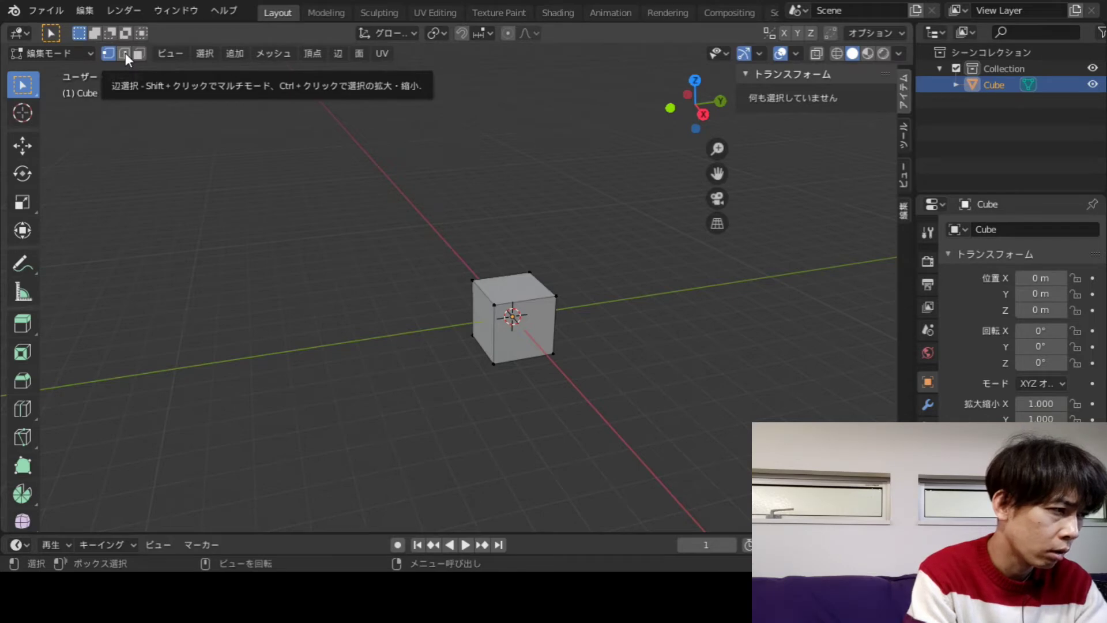
- Switch to face select mode and frame and tilt the view on the cube
left_click(125, 54)
left_click(140, 53)
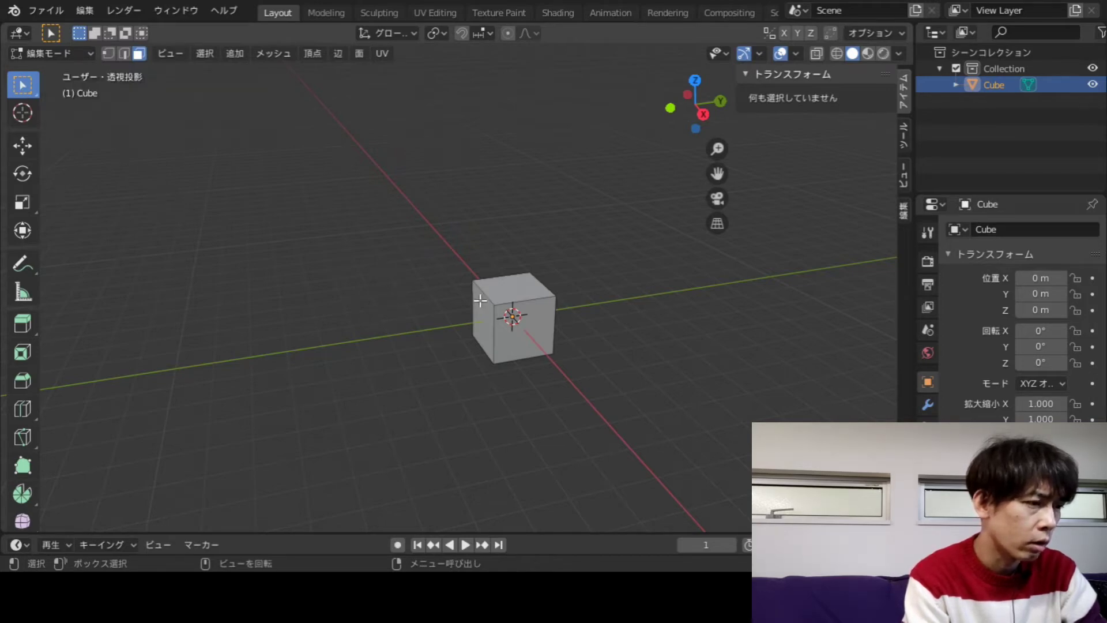
middle_click_drag(526, 377, 514, 304)
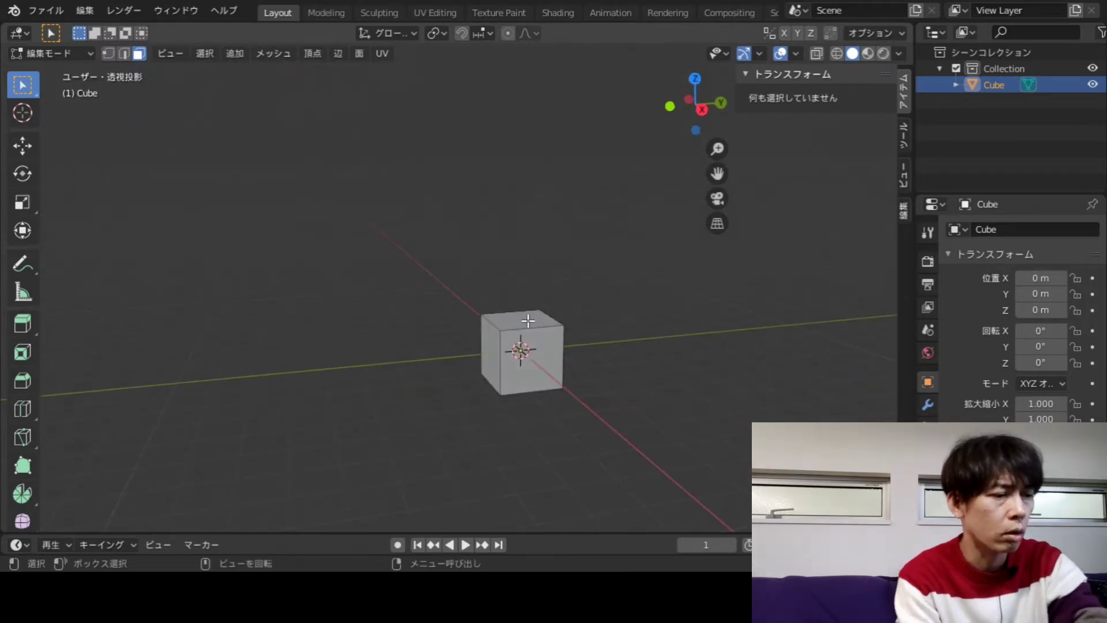
scroll(538, 320, "up", 2)
key("Home")
scroll(522, 307, "down", 3)
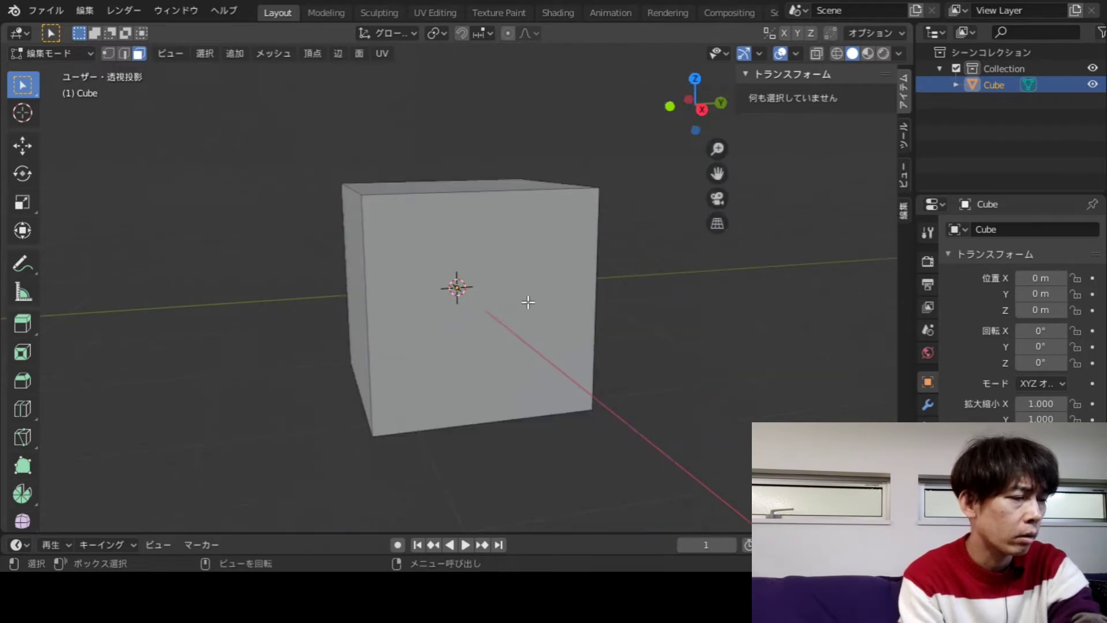
scroll(527, 306, "down", 2)
mouse_move(501, 408)
middle_mouse_down()
mouse_move(502, 304)
mouse_move(507, 375)
mouse_move(514, 324)
mouse_move(433, 338)
mouse_move(494, 353)
mouse_move(549, 314)
mouse_move(538, 259)
mouse_move(487, 321)
mouse_move(521, 287)
mouse_move(513, 303)
mouse_move(495, 258)
middle_mouse_up()
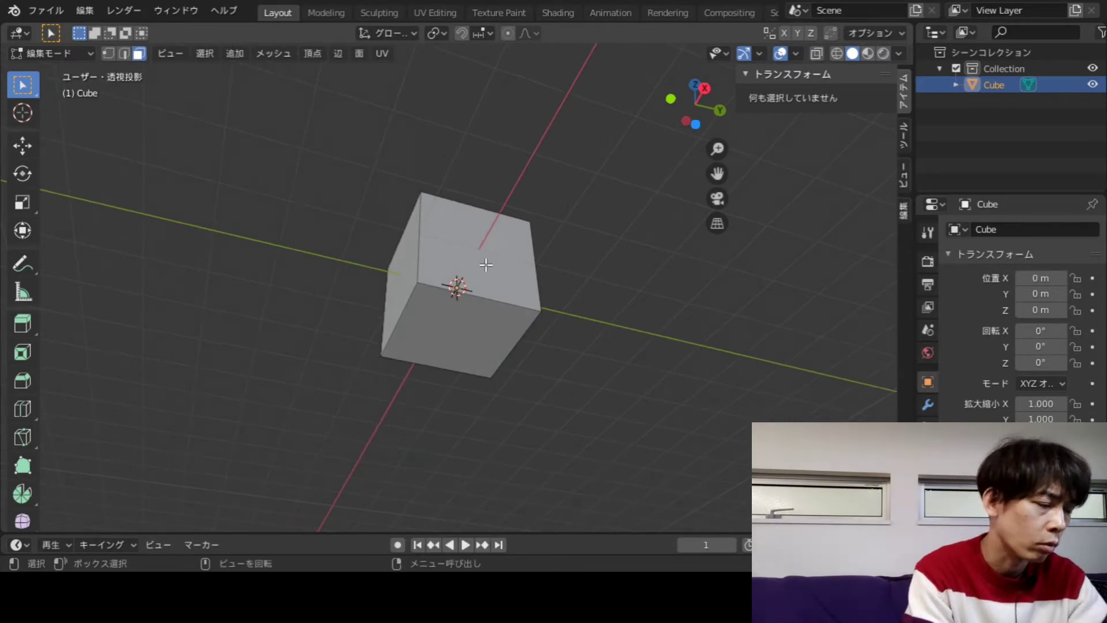
- Set the cube's bottom face median Z to 0 m
left_click(467, 336)
left_click(813, 146)
type("0")
key("Return")
- Set the cube's left face median X to 0 m
mouse_move(597, 183)
middle_mouse_down()
mouse_move(583, 331)
mouse_move(648, 341)
mouse_move(642, 328)
middle_mouse_up()
middle_click_drag(556, 329, 576, 306)
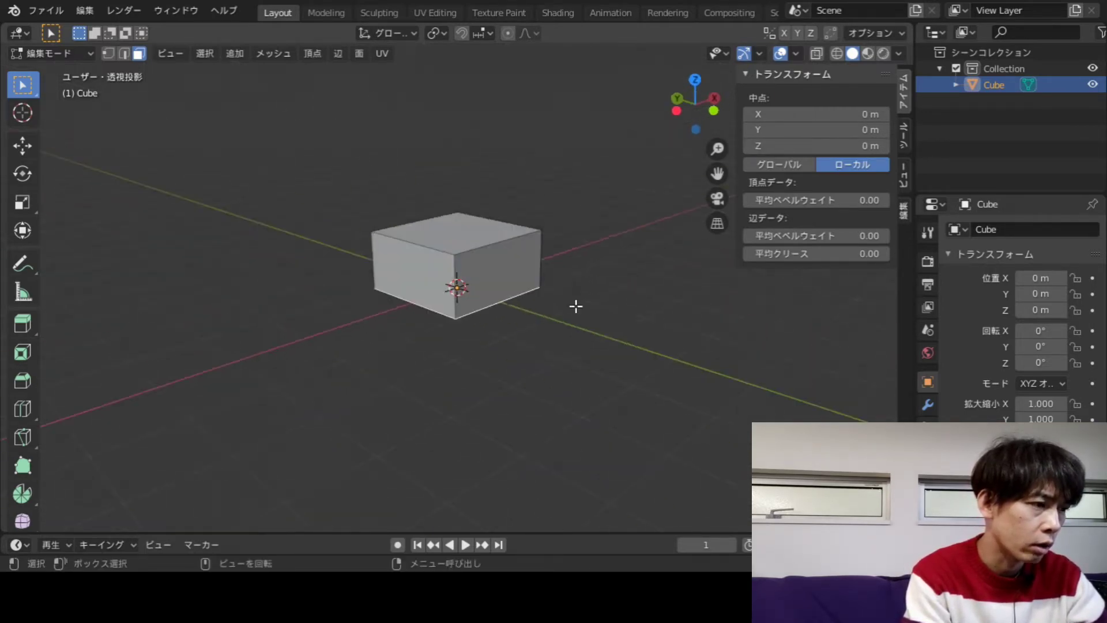
left_click(416, 274)
left_click(807, 114)
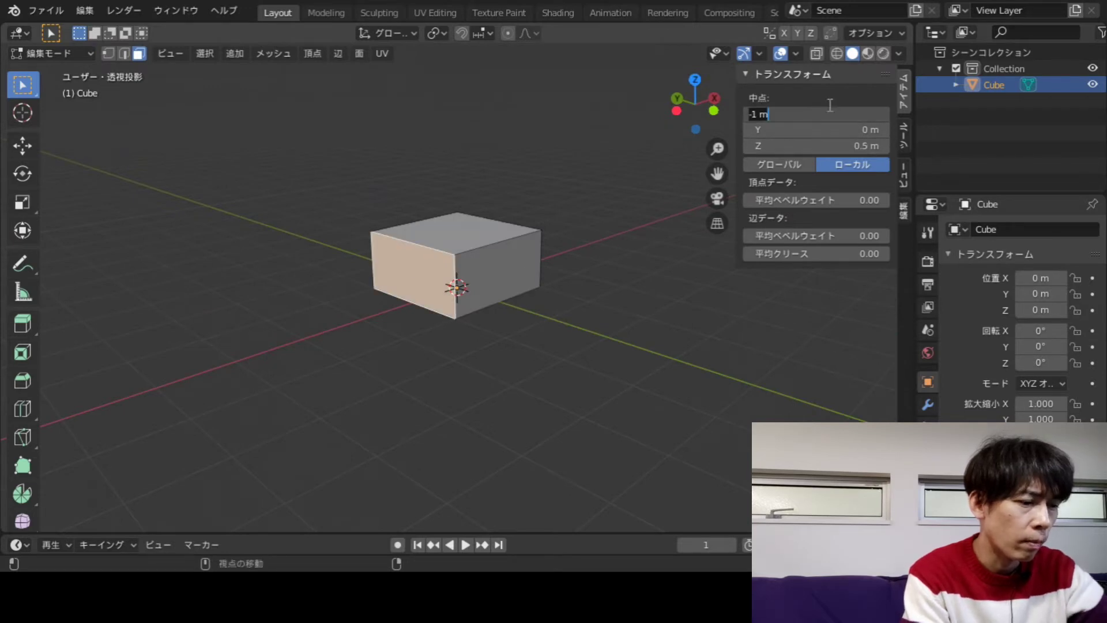
type("0")
key("Return")
- Set the cube's front face median Y to 0 m
middle_click_drag(606, 314, 536, 309)
left_click(502, 275)
middle_click_drag(604, 228, 605, 245)
left_click(761, 129)
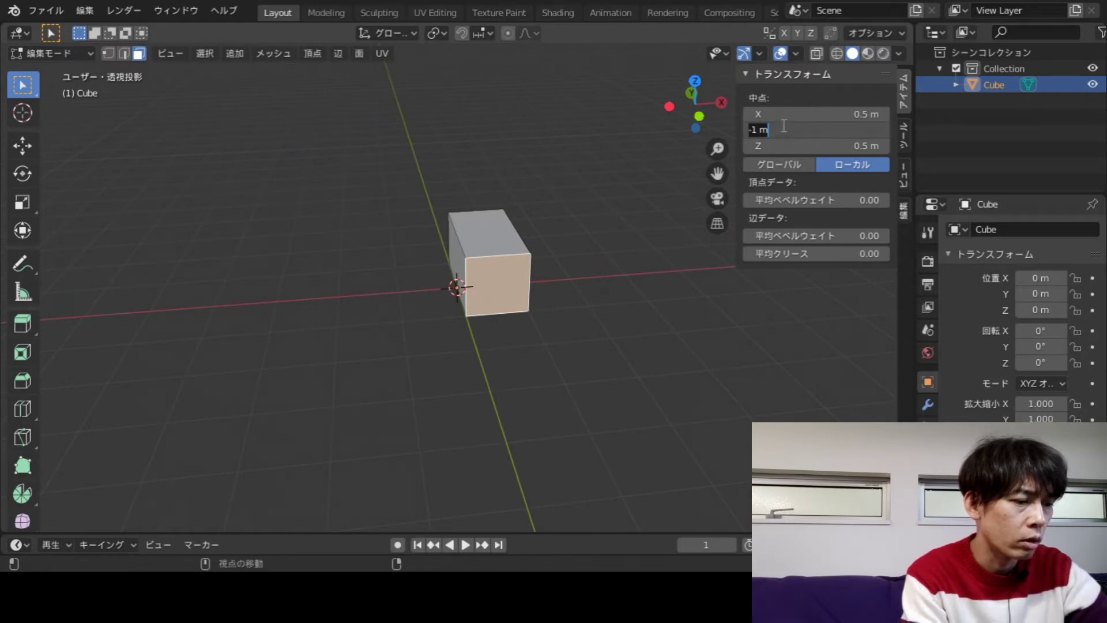
type("0")
key("Return")
- Orbit around the cube and select its top face
left_click(622, 329)
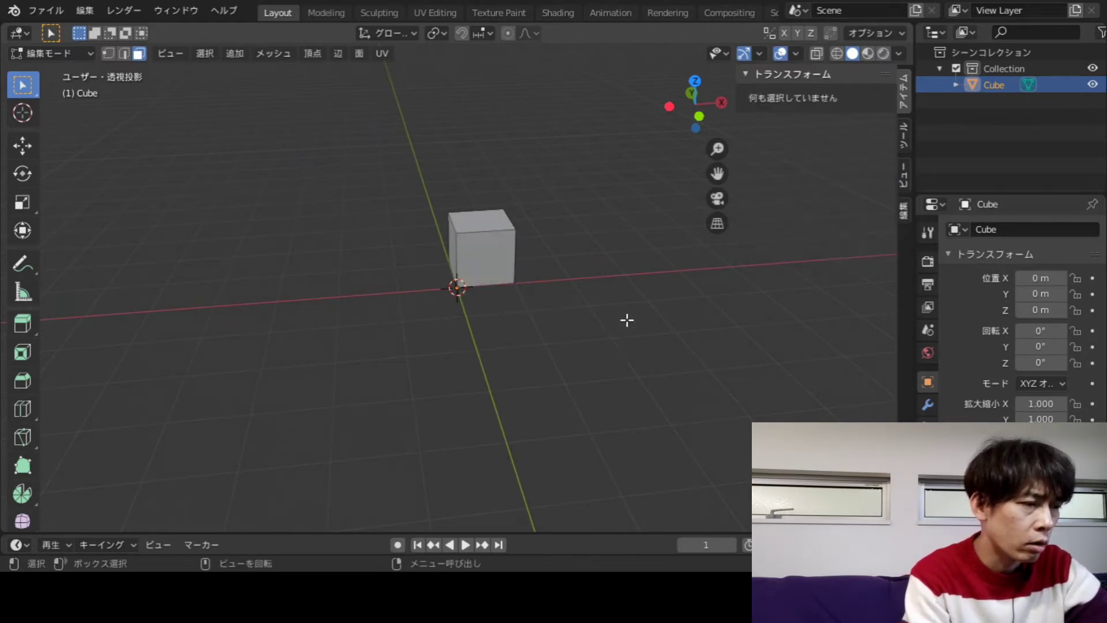
middle_click_drag(550, 313, 445, 317)
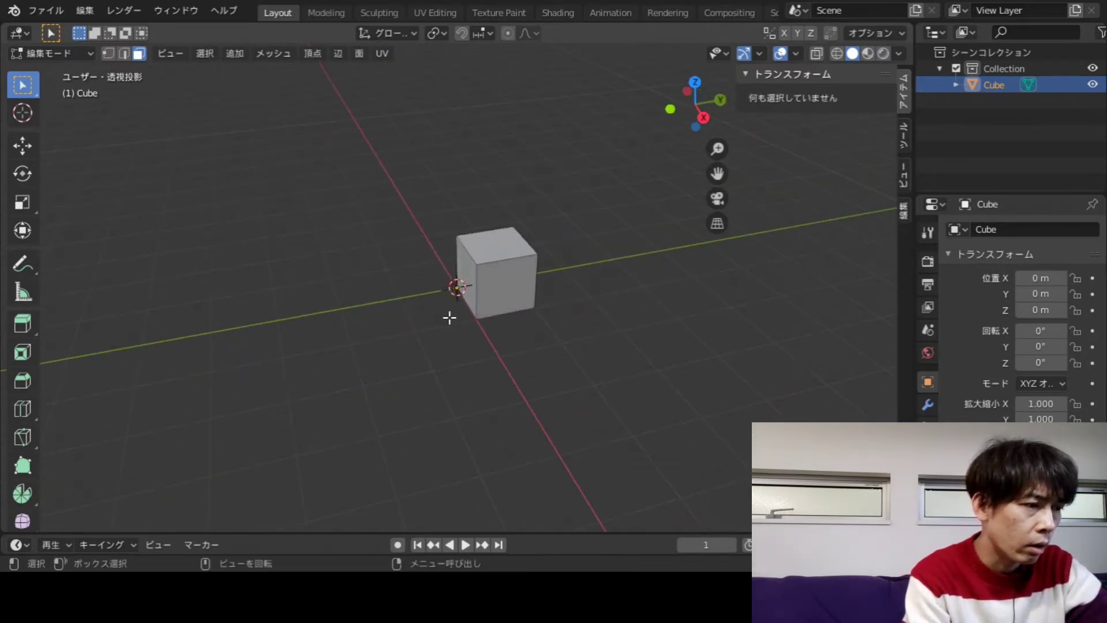
mouse_move(572, 334)
middle_mouse_down()
mouse_move(597, 376)
mouse_move(600, 340)
middle_mouse_up()
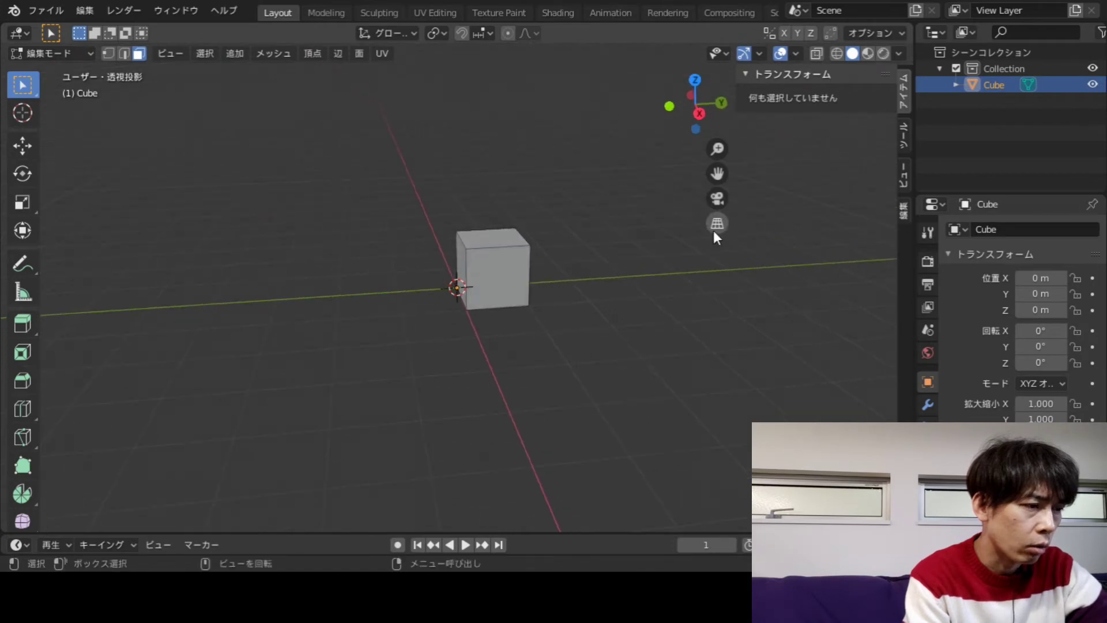
left_click(496, 240)
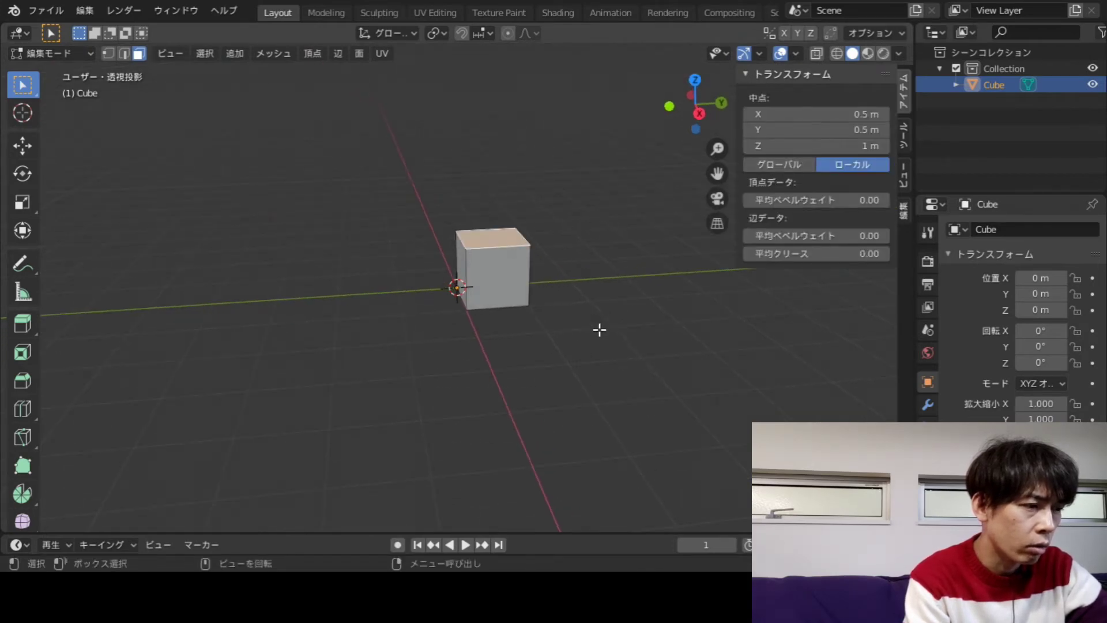
left_click(563, 339)
left_click(495, 237)
mouse_move(511, 344)
middle_mouse_down()
mouse_move(596, 363)
mouse_move(628, 336)
middle_mouse_up()
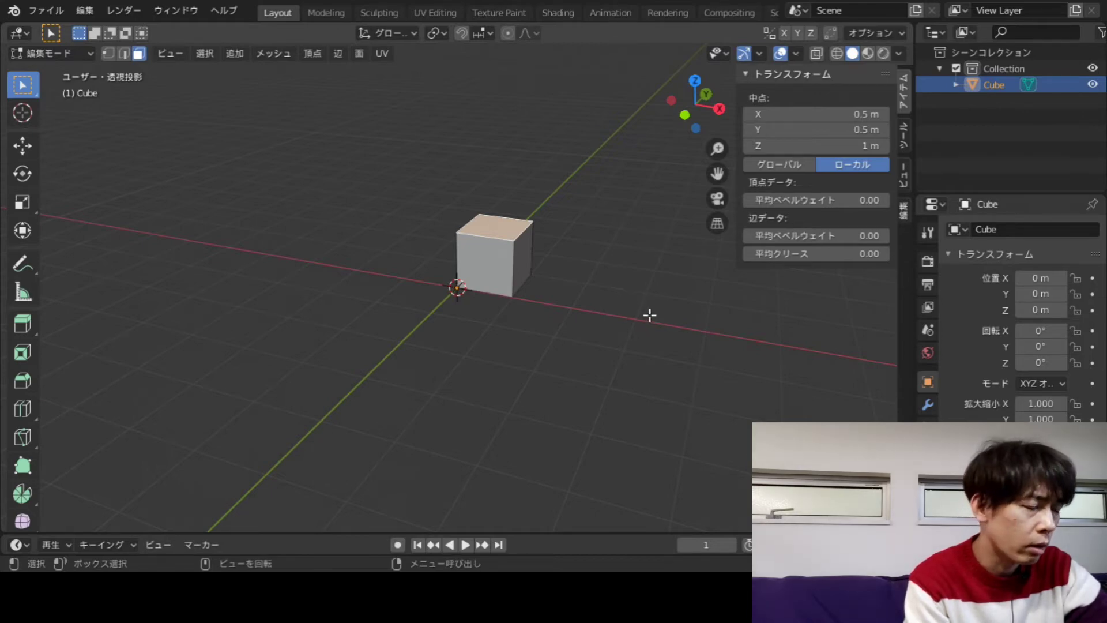
left_click(614, 303)
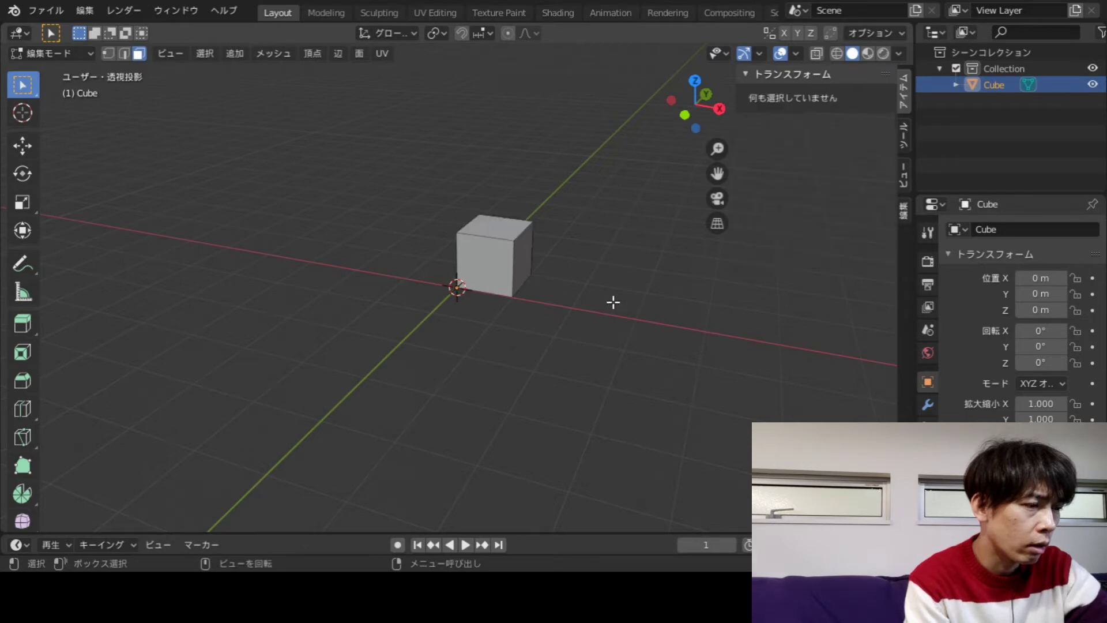
scroll(478, 353, "down", 3)
mouse_move(478, 353)
middle_mouse_down()
mouse_move(465, 396)
mouse_move(495, 346)
mouse_move(472, 309)
middle_mouse_up()
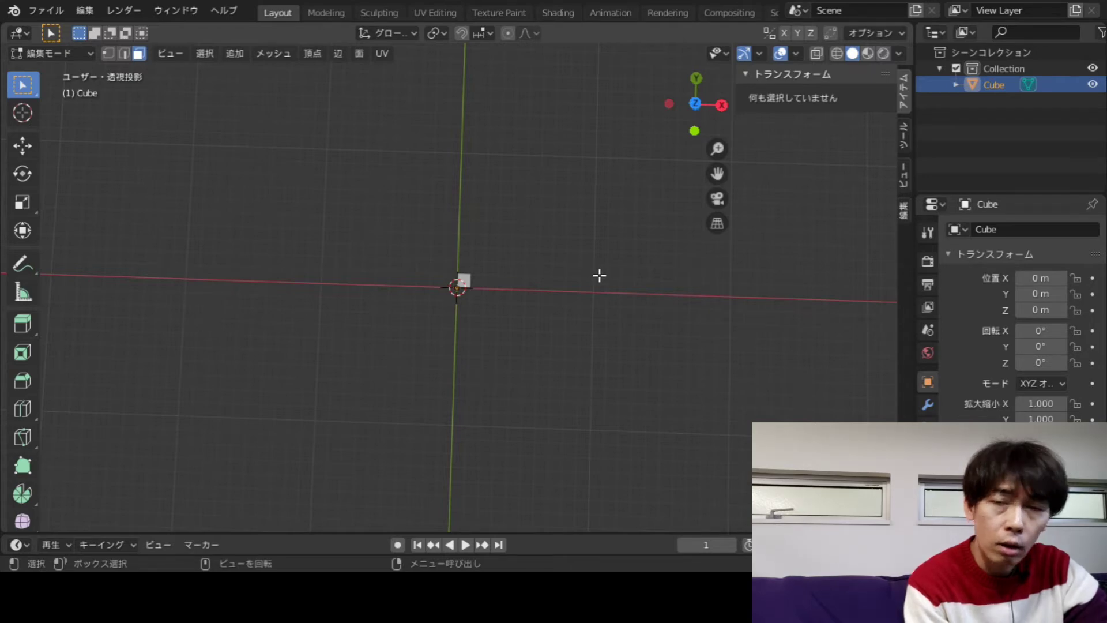
mouse_move(576, 279)
middle_mouse_down()
mouse_move(542, 262)
mouse_move(559, 328)
middle_mouse_up()
- Raise the cube's top face to a median Z of 3 m
scroll(485, 302, "up", 2)
scroll(517, 300, "up", 3)
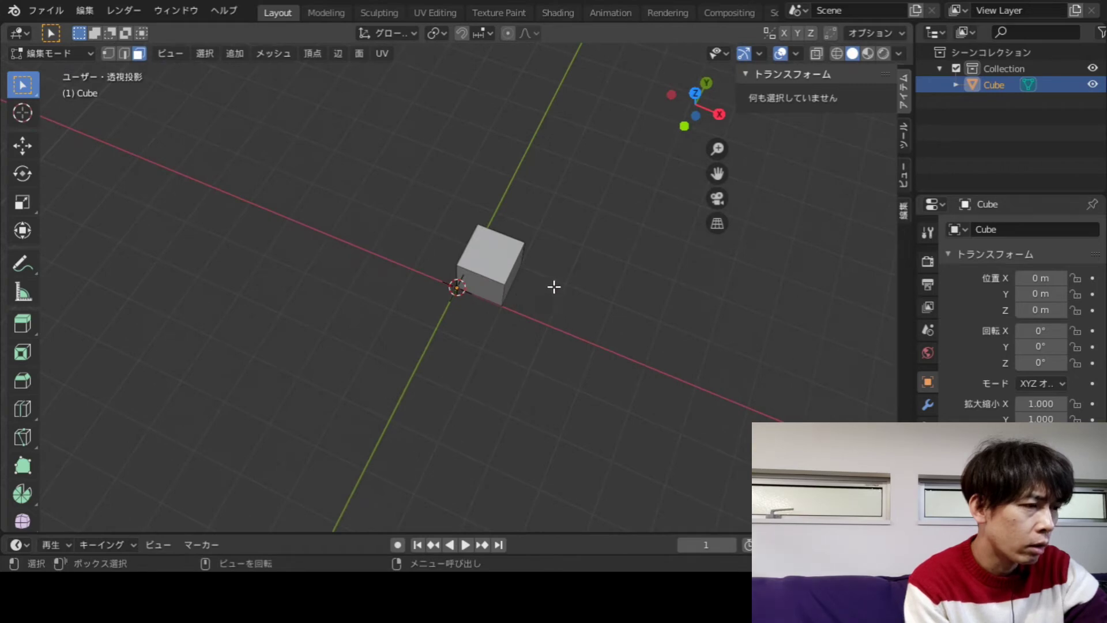
scroll(555, 285, "up", 2)
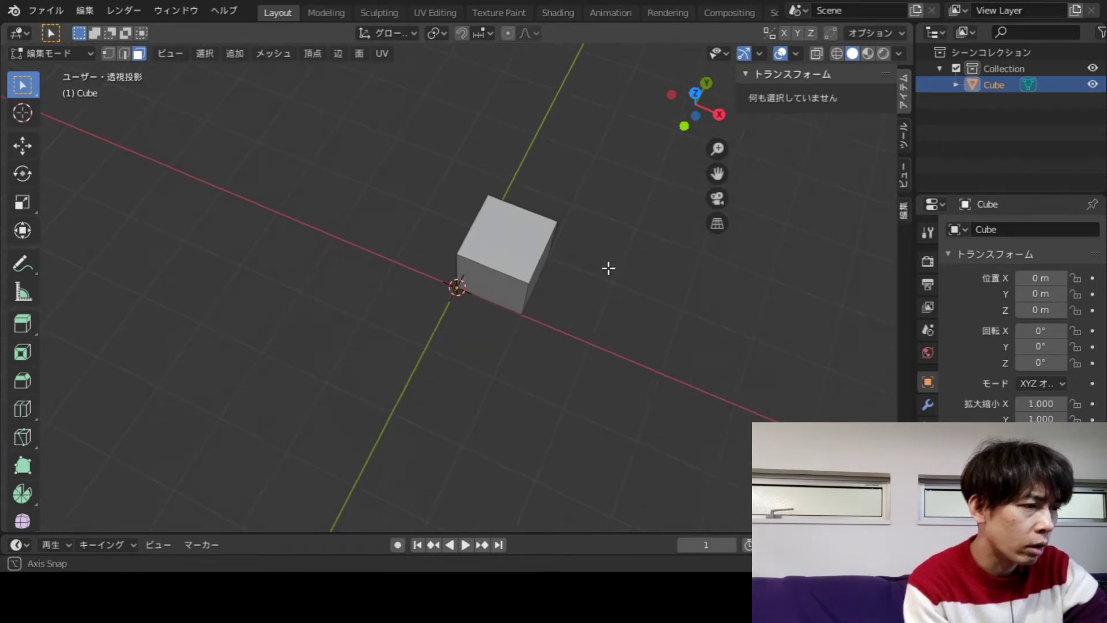
mouse_move(608, 267)
middle_mouse_down()
mouse_move(509, 197)
mouse_move(551, 256)
mouse_move(499, 250)
mouse_move(534, 284)
middle_mouse_up()
left_click(494, 273)
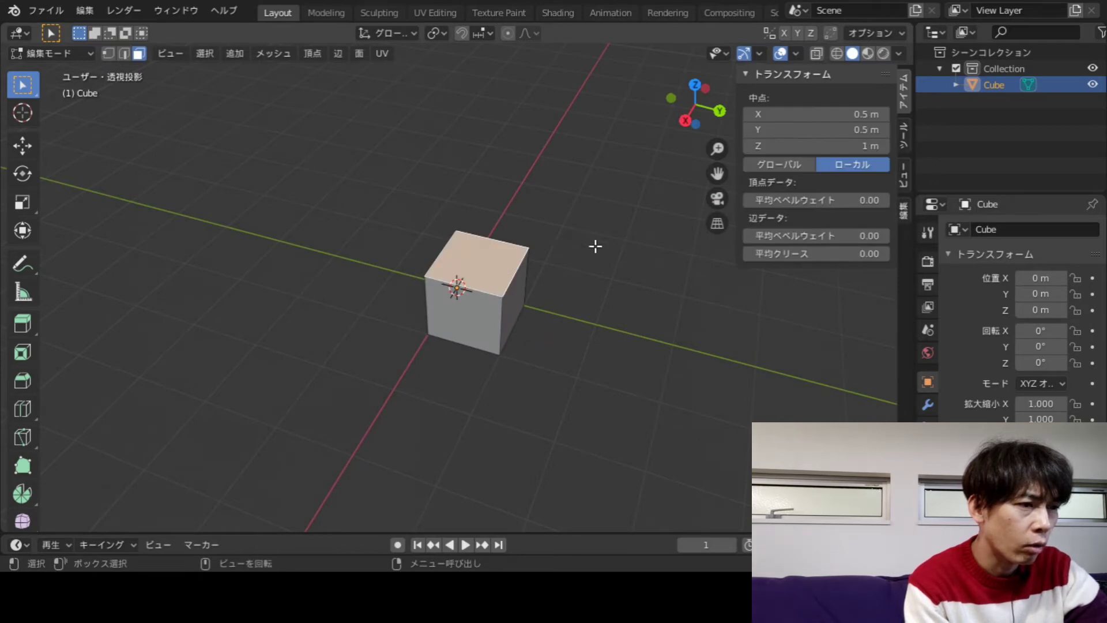
left_click(820, 148)
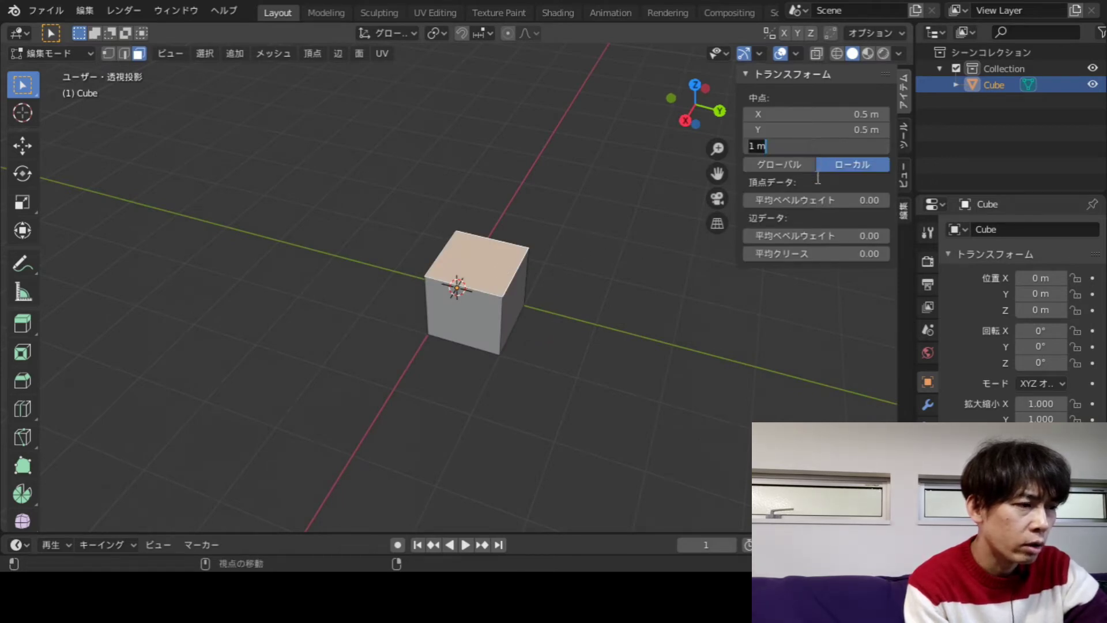
type("3")
key("Return")
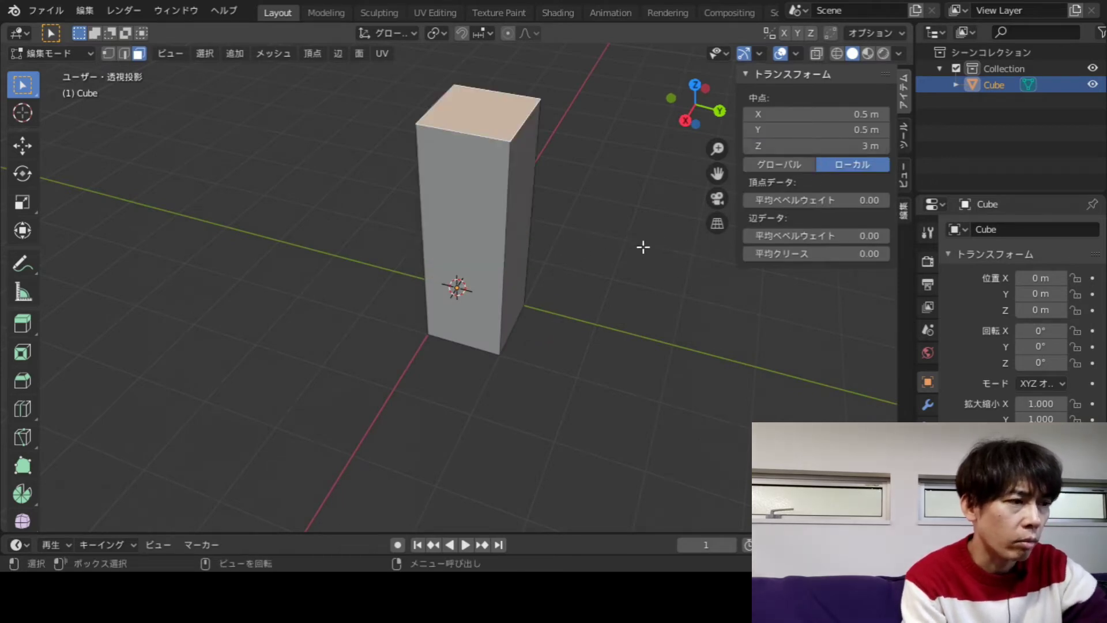
- Move the side face out to a median Y of 3 m
left_click(501, 256)
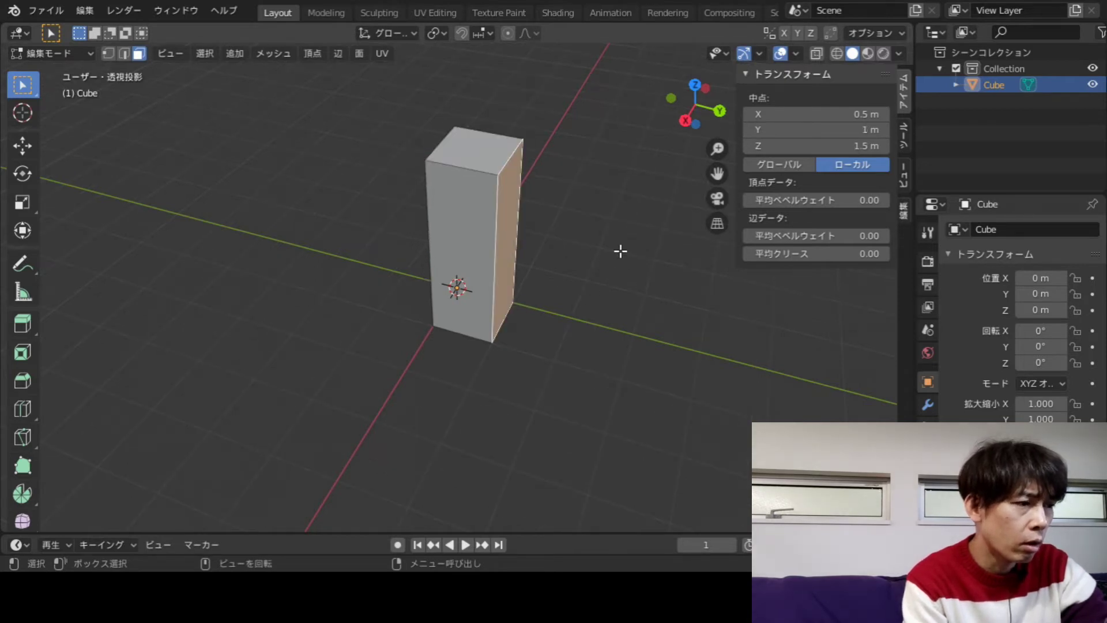
middle_click_drag(608, 251, 607, 244)
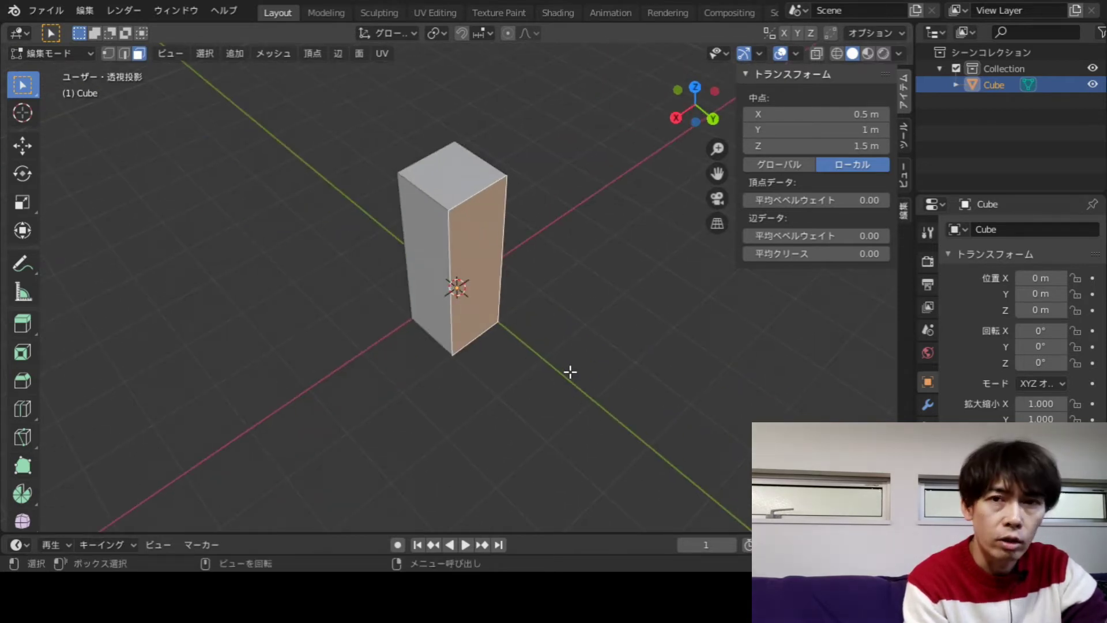
left_click(819, 129)
type("3")
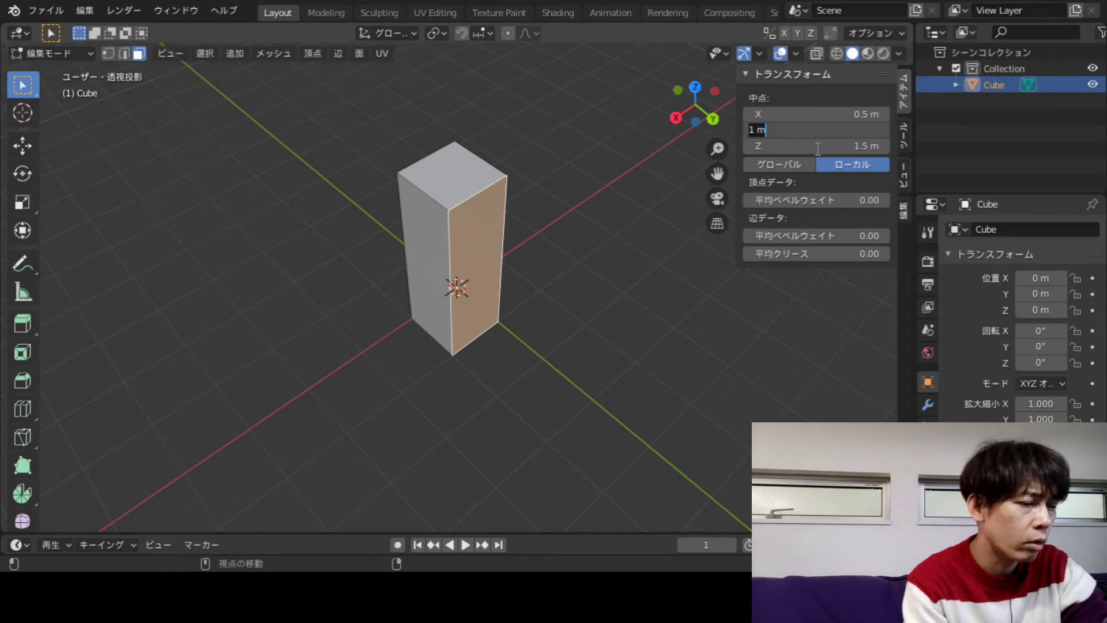
key("Return")
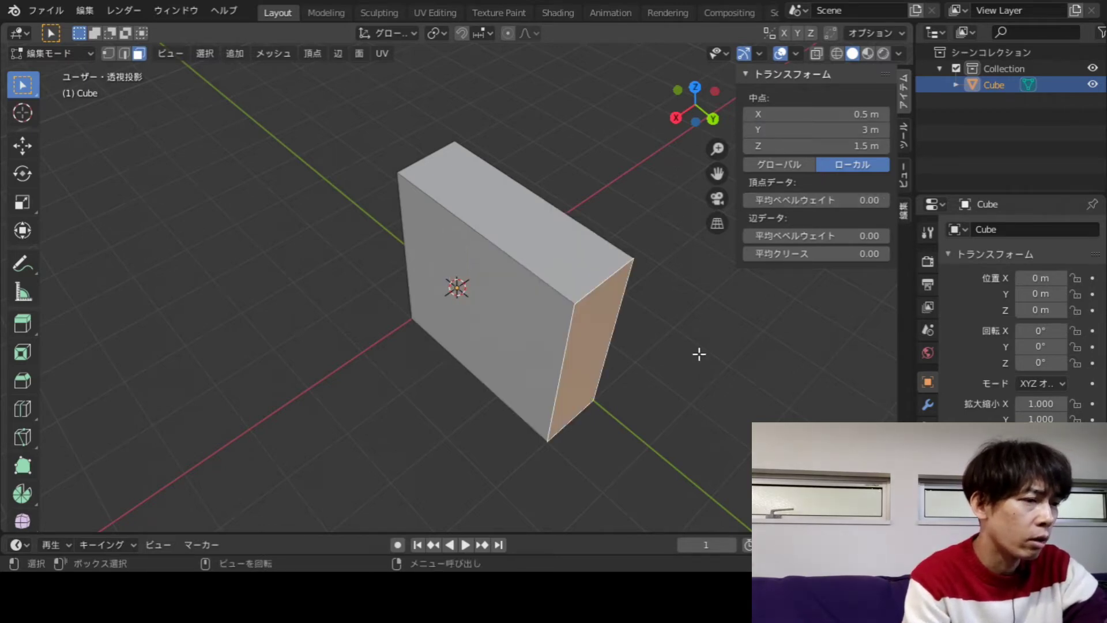
- Push the front face to a median X of 3 m
left_click(700, 354)
mouse_move(507, 326)
middle_mouse_down()
mouse_move(648, 300)
mouse_move(623, 351)
mouse_move(677, 388)
middle_mouse_up()
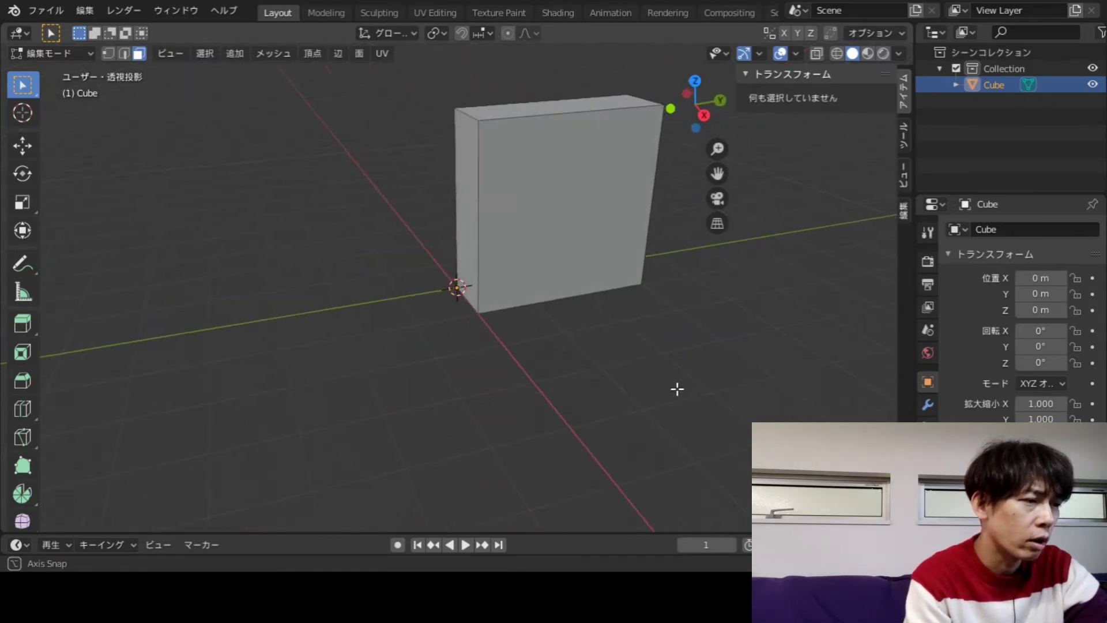
left_click(554, 242)
left_click(819, 114)
type("3")
key("Return")
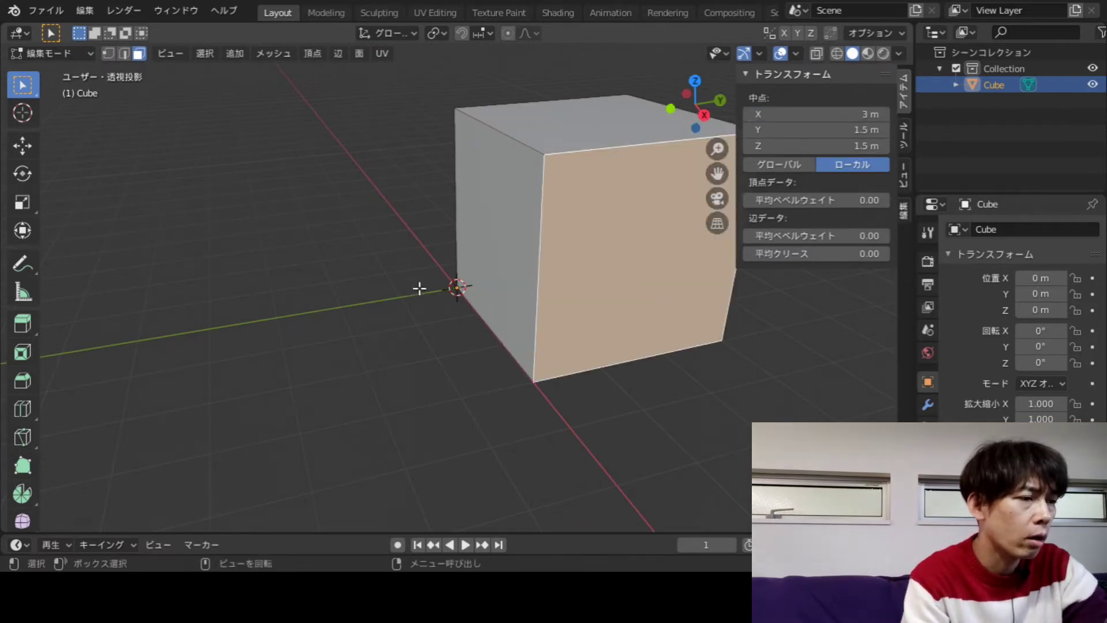
- Undo the last change, clear the selection, and select the box's right face
middle_click_drag(384, 314, 504, 283)
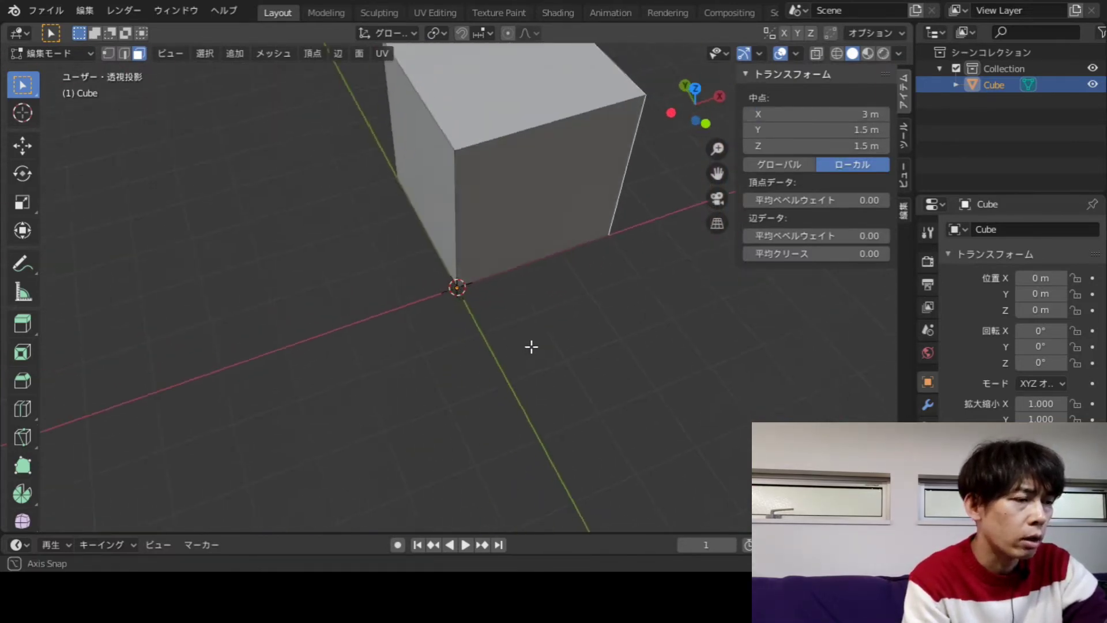
key("ctrl+z")
left_click(598, 314)
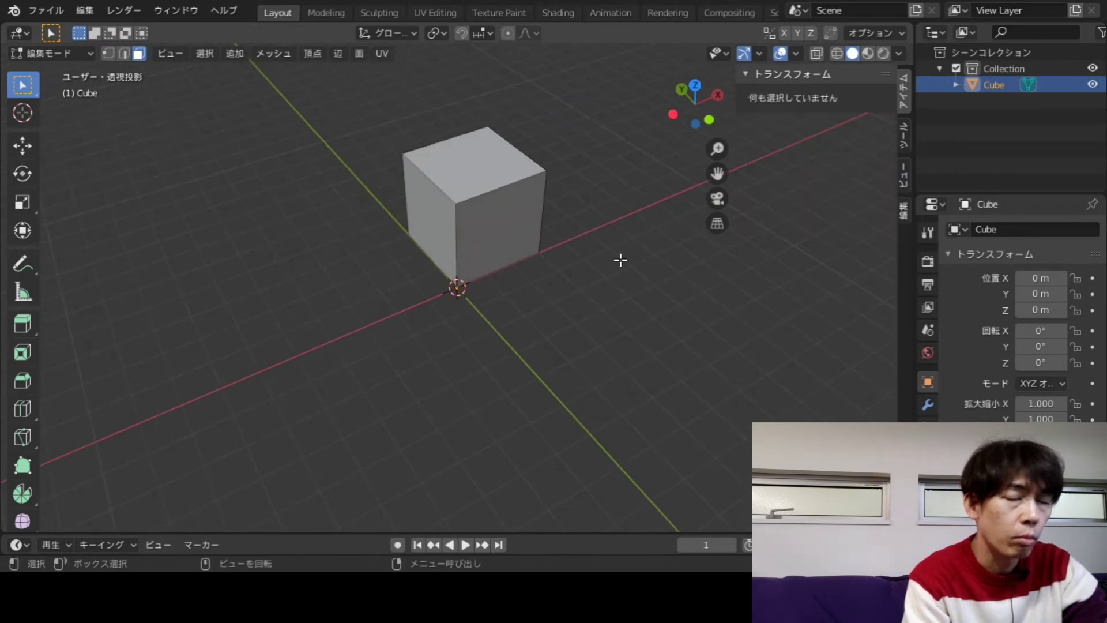
mouse_move(585, 261)
middle_mouse_down()
mouse_move(504, 225)
mouse_move(371, 231)
middle_mouse_up()
mouse_move(494, 296)
middle_mouse_down()
mouse_move(413, 310)
mouse_move(452, 289)
mouse_move(521, 304)
mouse_move(541, 293)
middle_mouse_up()
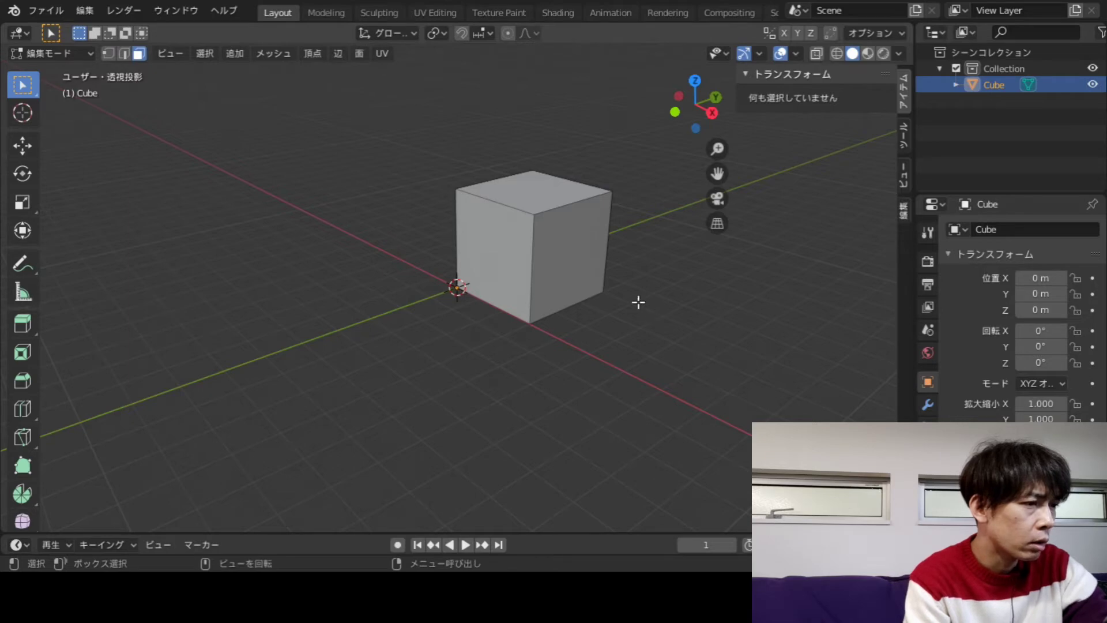
left_click(579, 243)
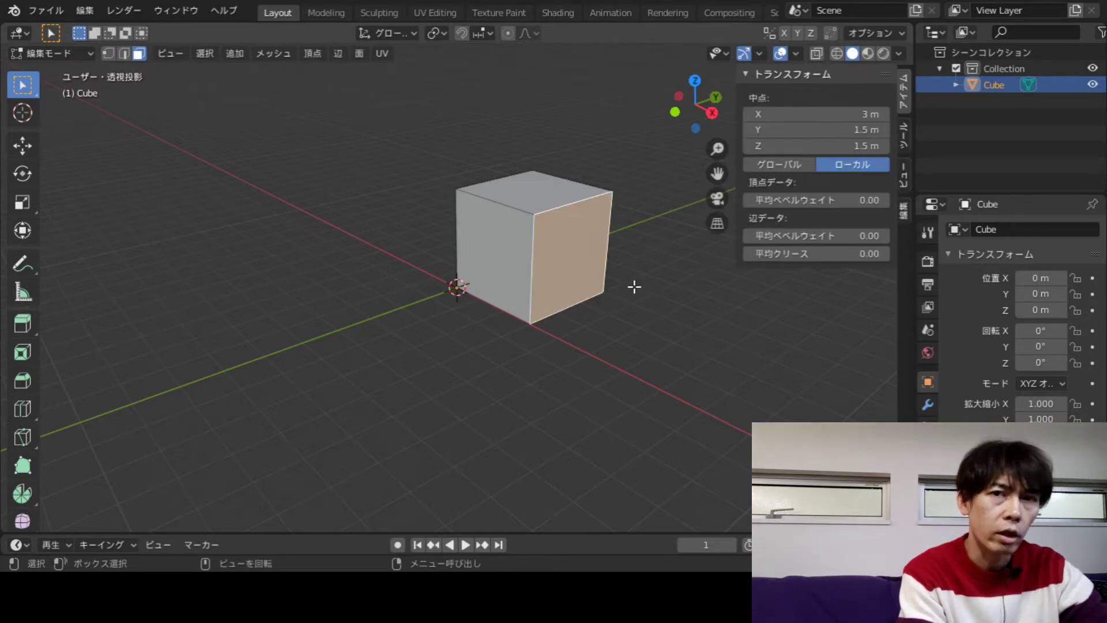
left_click(23, 146)
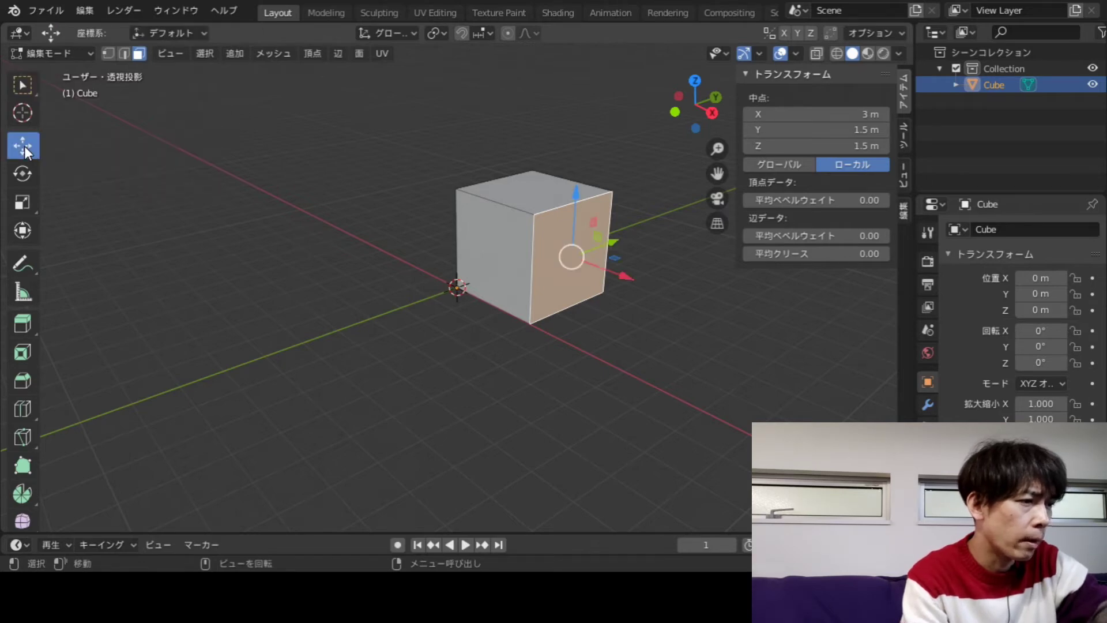
left_click_drag(621, 280, 795, 375)
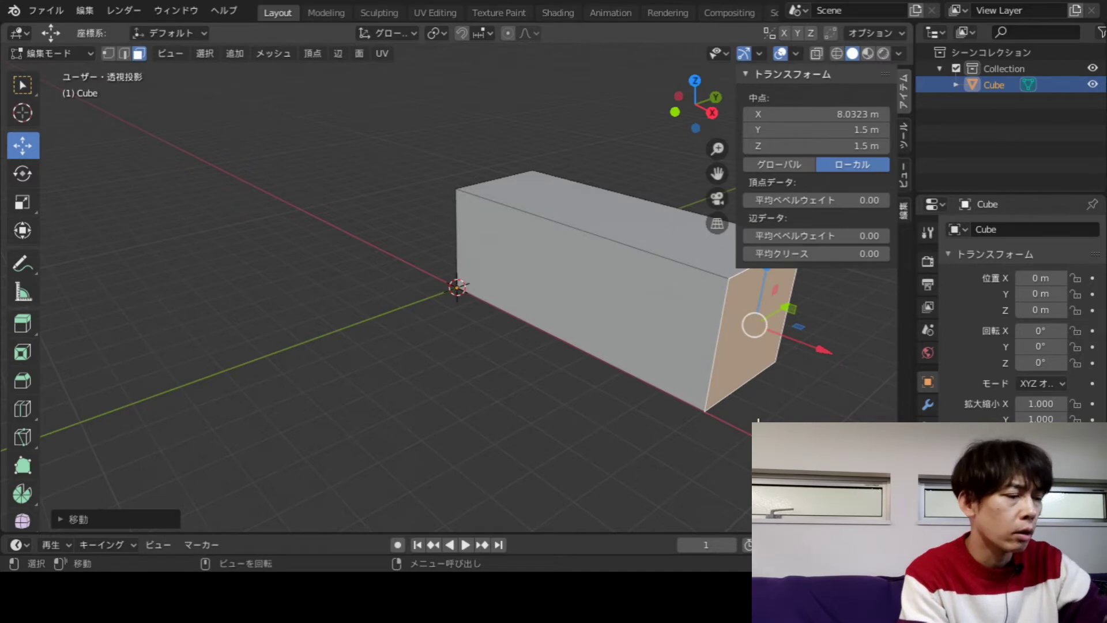
key("ctrl+z")
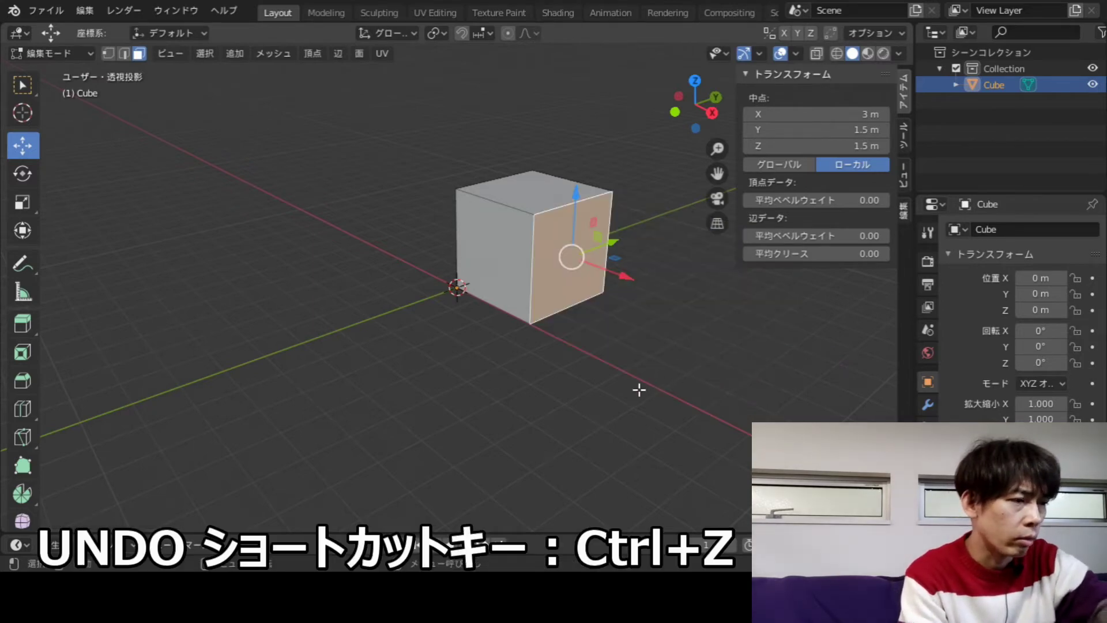
key("ctrl+z")
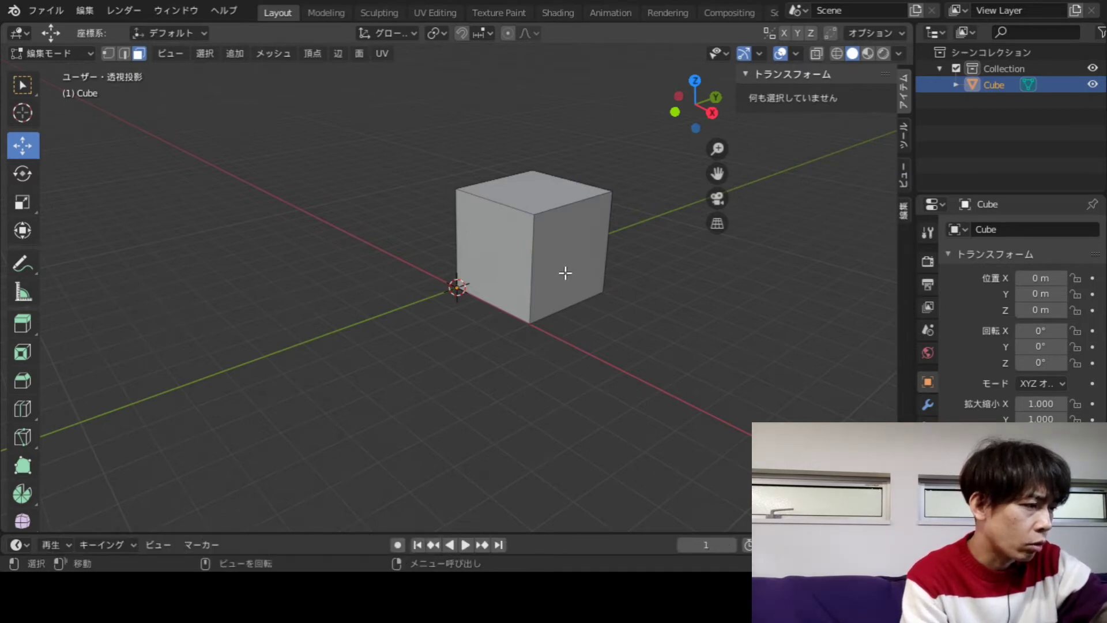
- Extrude the box's right face outward to add a second section
left_click(26, 325)
left_click(30, 81)
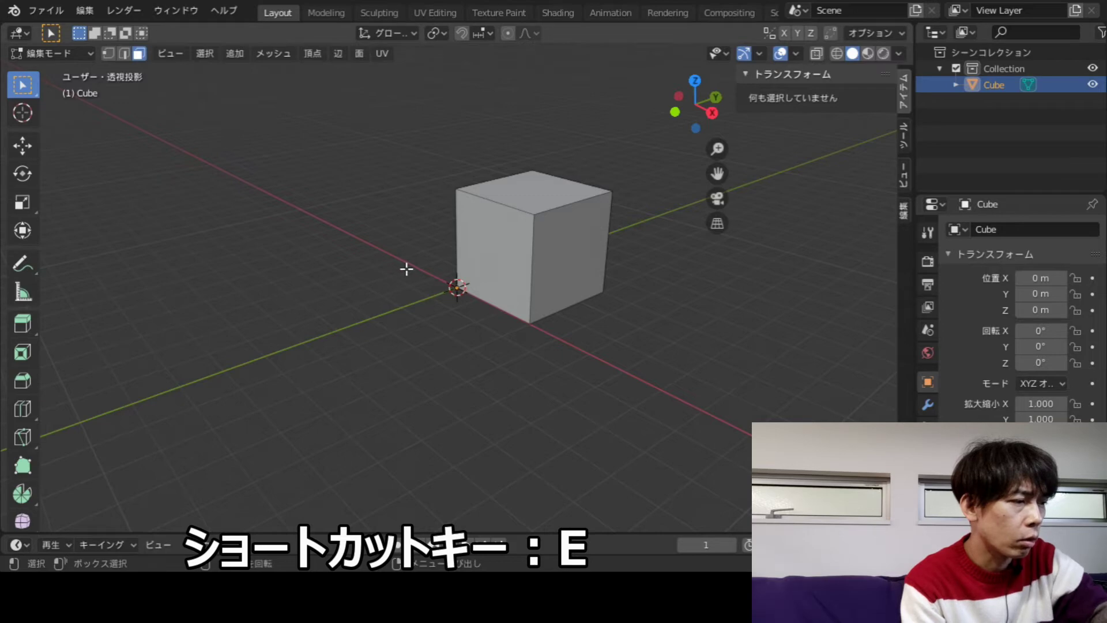
key("a")
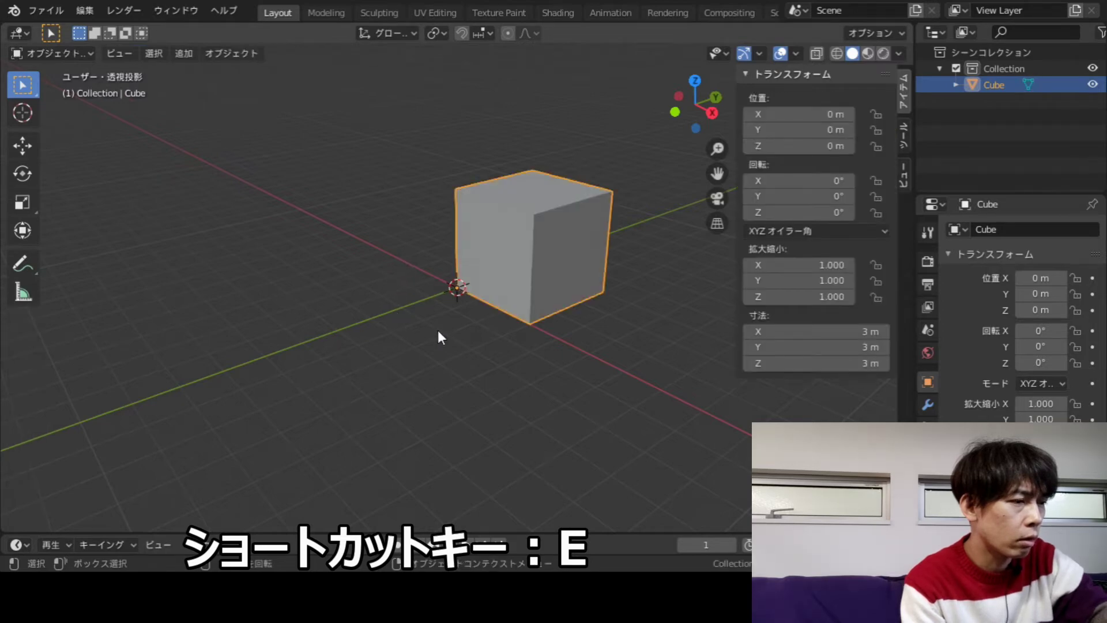
left_click(437, 330)
left_click(571, 248)
key("e")
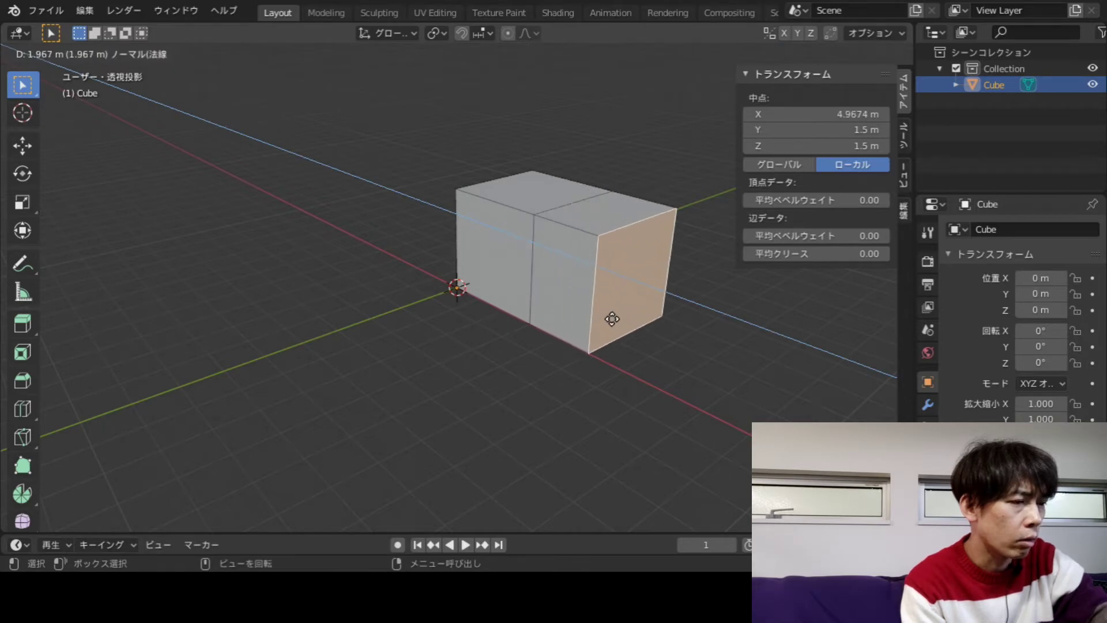
left_click(654, 339)
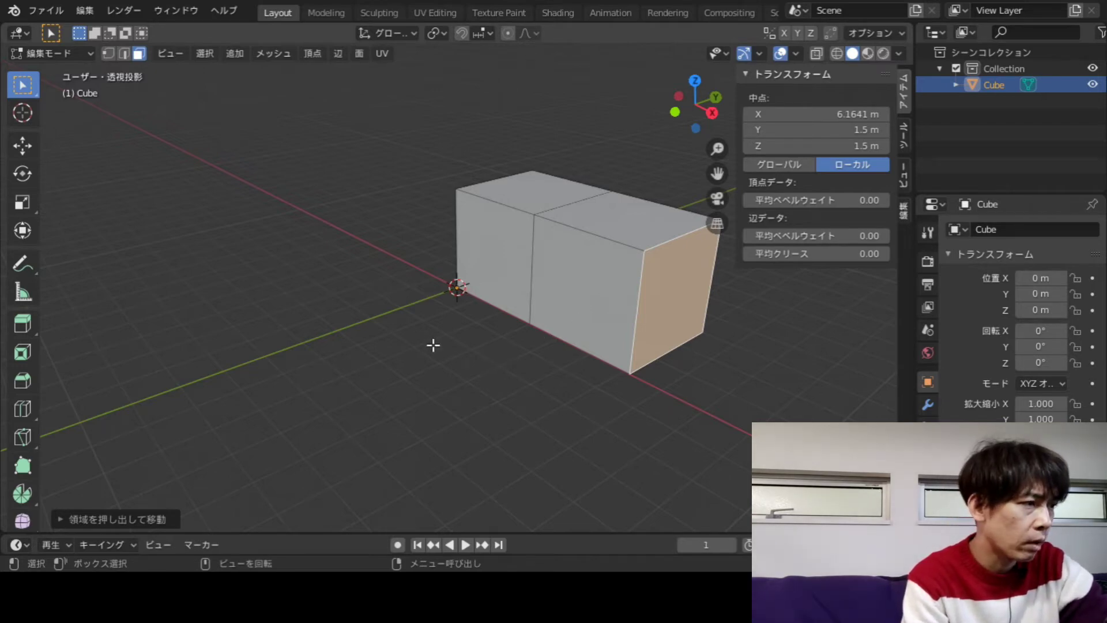
- Orbit around the bar and select its far end face
left_click(561, 381)
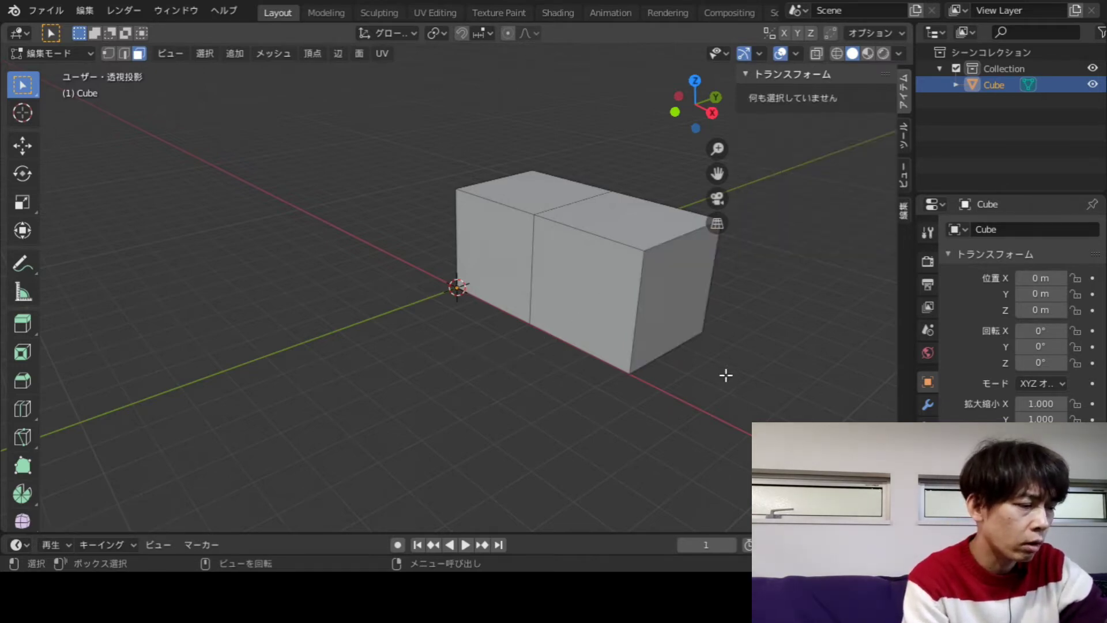
middle_click_drag(728, 378, 595, 371)
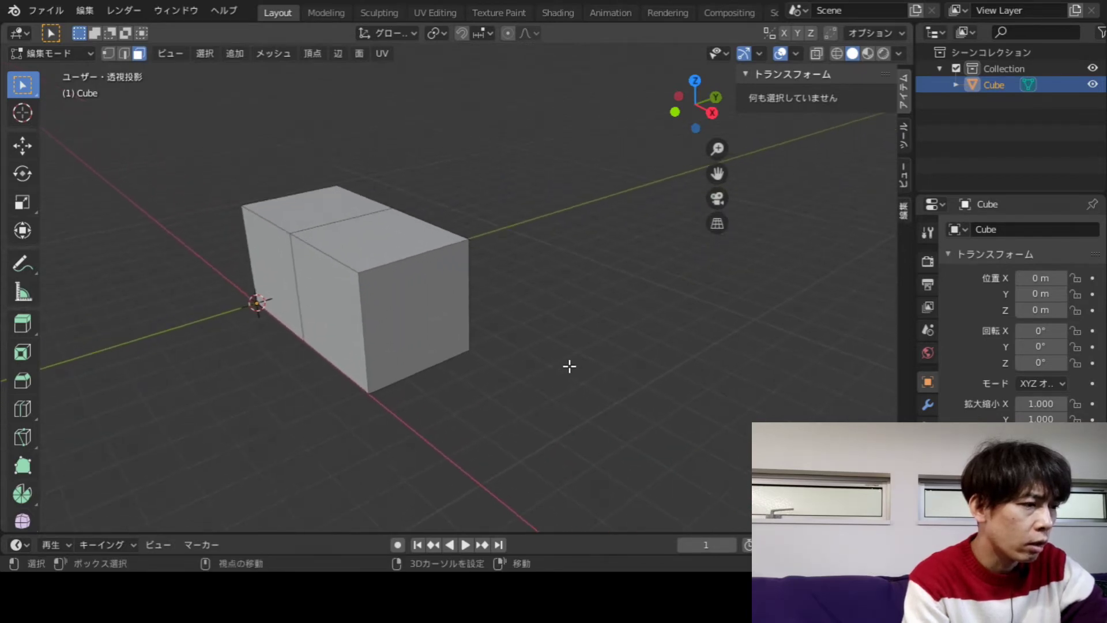
left_click(455, 320)
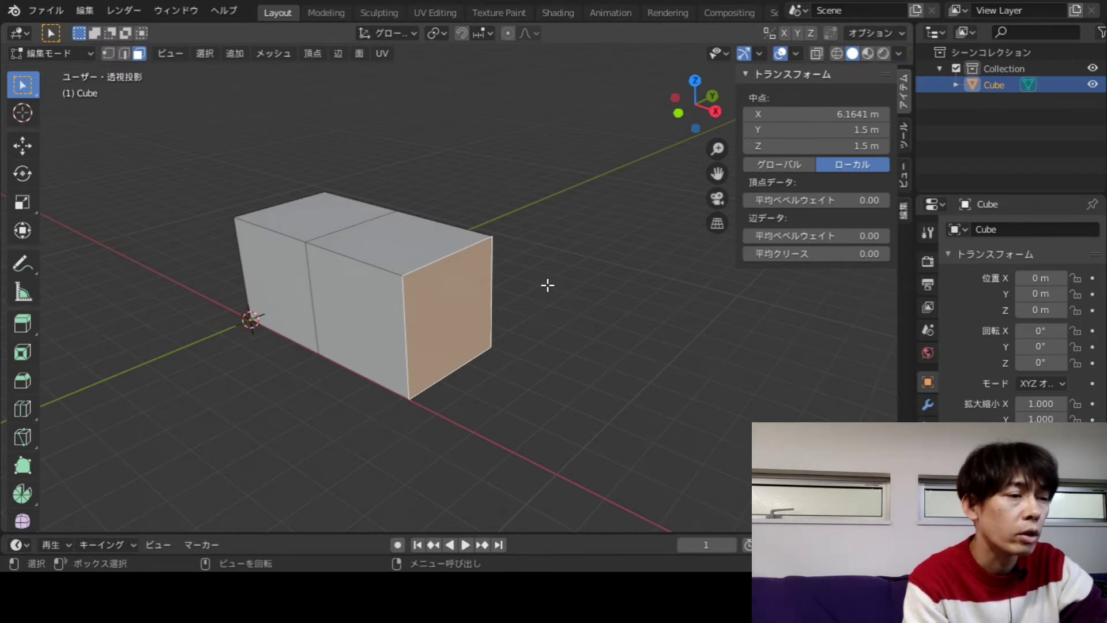
- Move the end face to X 20 m and check the beam from Top view
left_click(809, 115)
type("20")
key("Return")
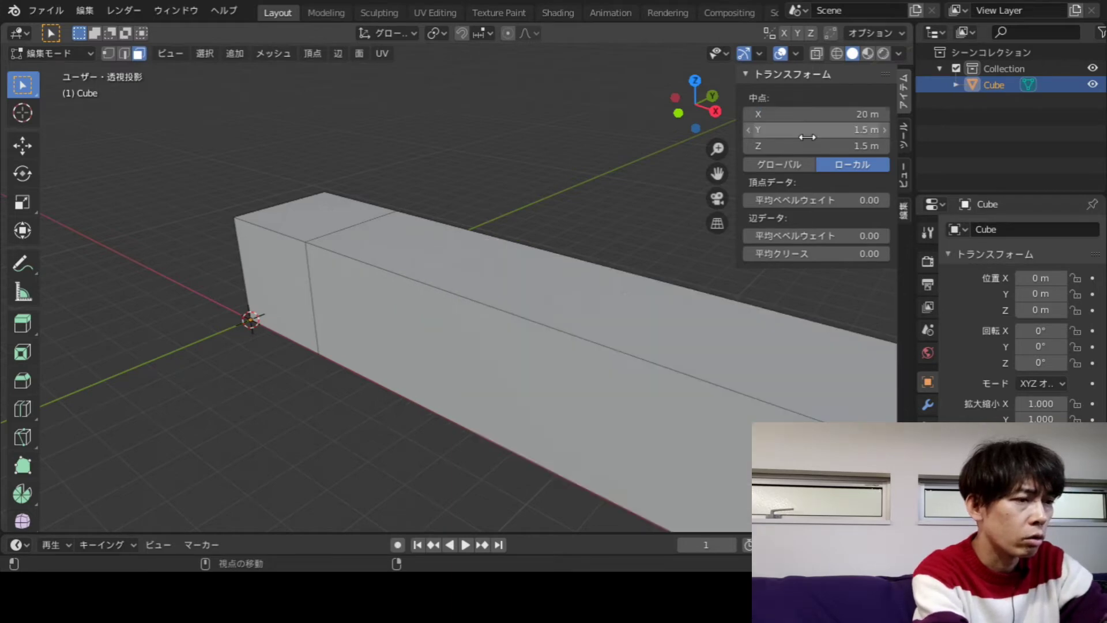
scroll(528, 284, "down", 3)
scroll(529, 284, "down", 2)
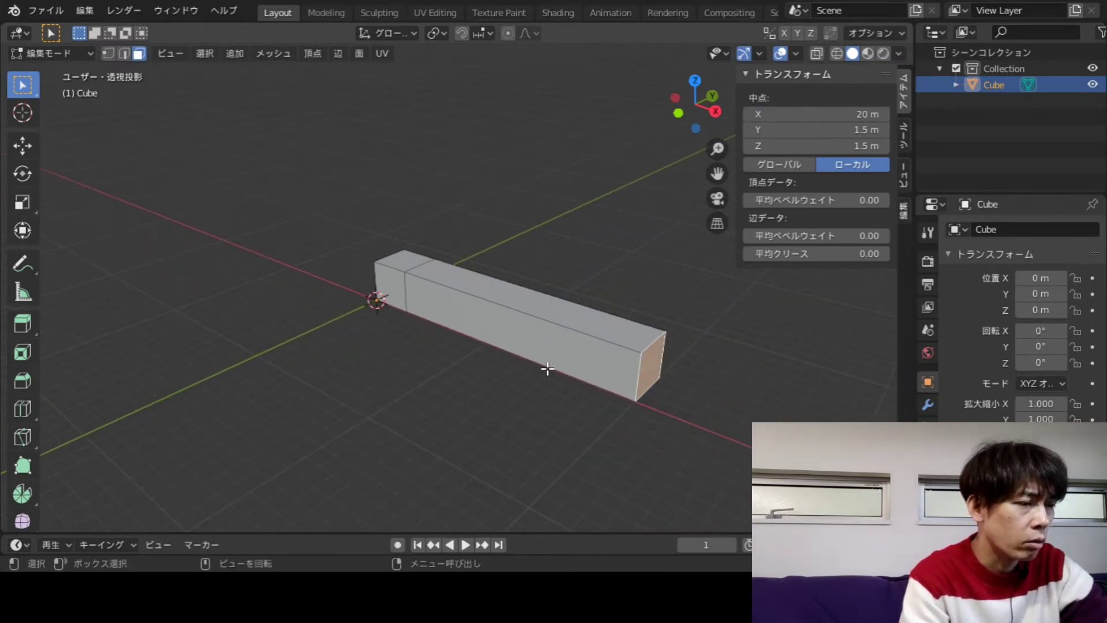
mouse_move(456, 399)
middle_mouse_down()
mouse_move(534, 435)
mouse_move(546, 475)
mouse_move(576, 447)
mouse_move(668, 234)
middle_mouse_up()
mouse_move(635, 400)
middle_mouse_down()
mouse_move(615, 400)
mouse_move(417, 274)
middle_mouse_up()
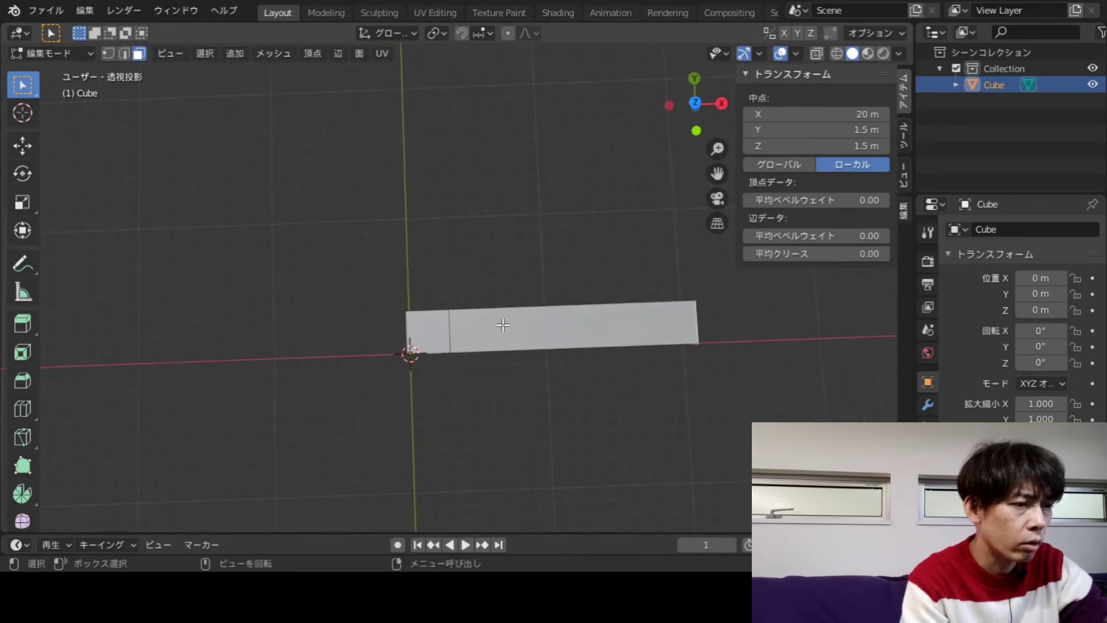
scroll(652, 364, "up", 2)
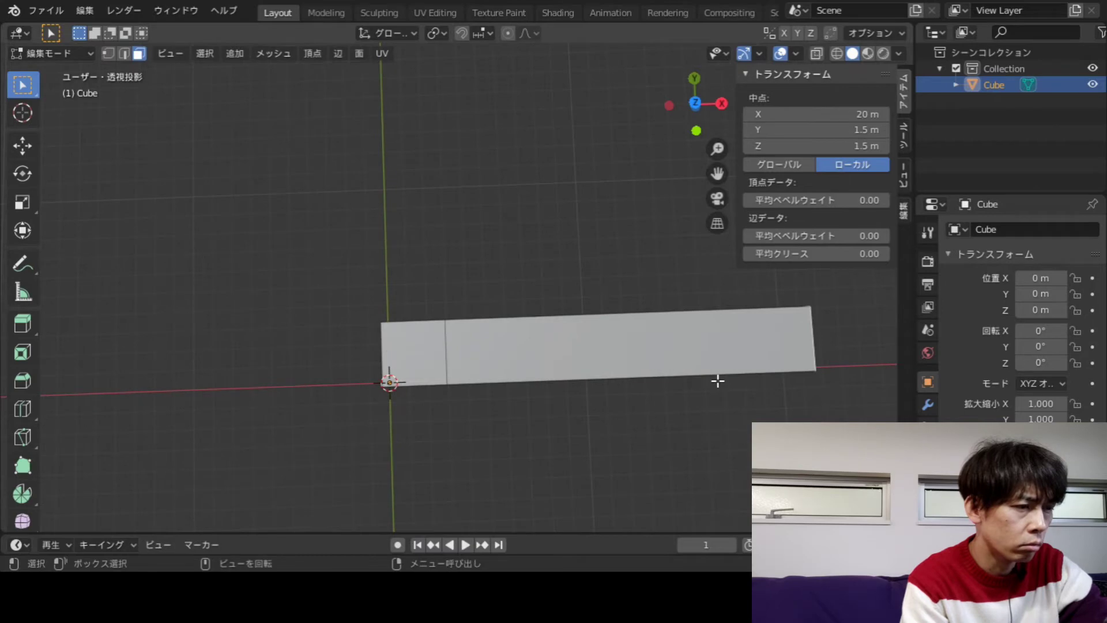
left_click(695, 104)
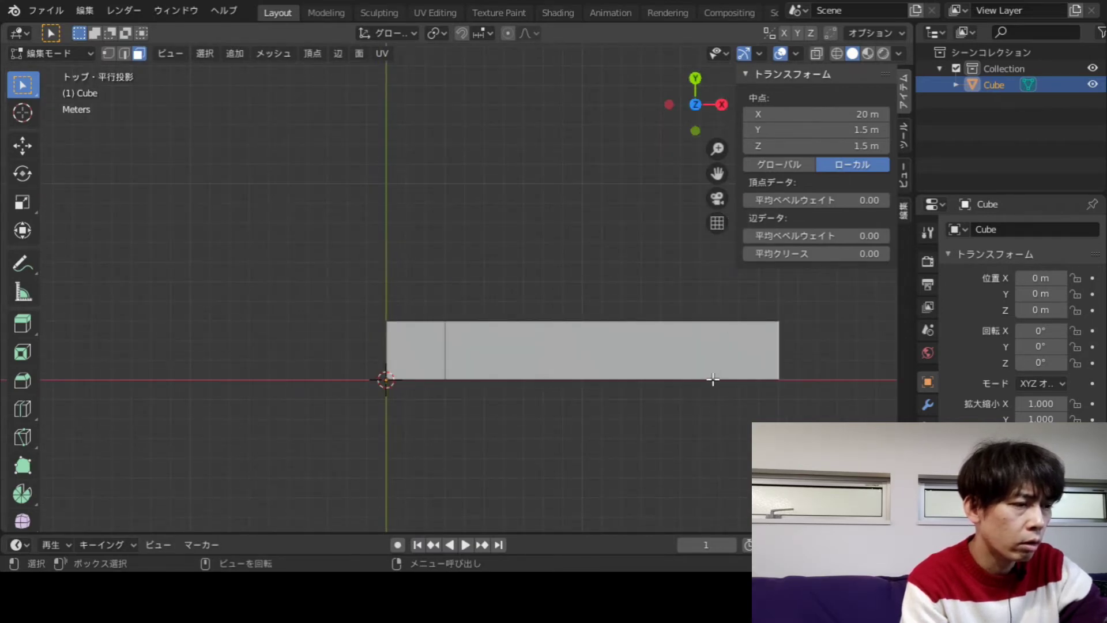
- Return to a perspective view and select the end face at the bar's start
left_click(641, 421)
mouse_move(719, 423)
middle_mouse_down()
mouse_move(631, 386)
mouse_move(639, 352)
mouse_move(492, 301)
mouse_move(517, 331)
mouse_move(484, 309)
middle_mouse_up()
scroll(484, 307, "up", 3)
scroll(485, 306, "up", 3)
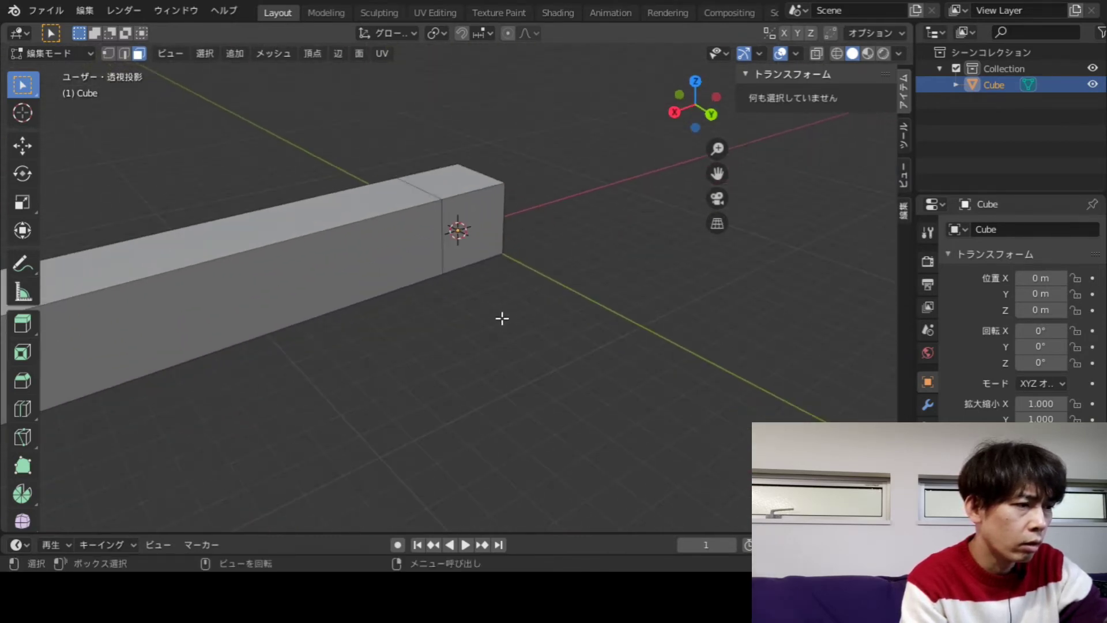
left_click(482, 217)
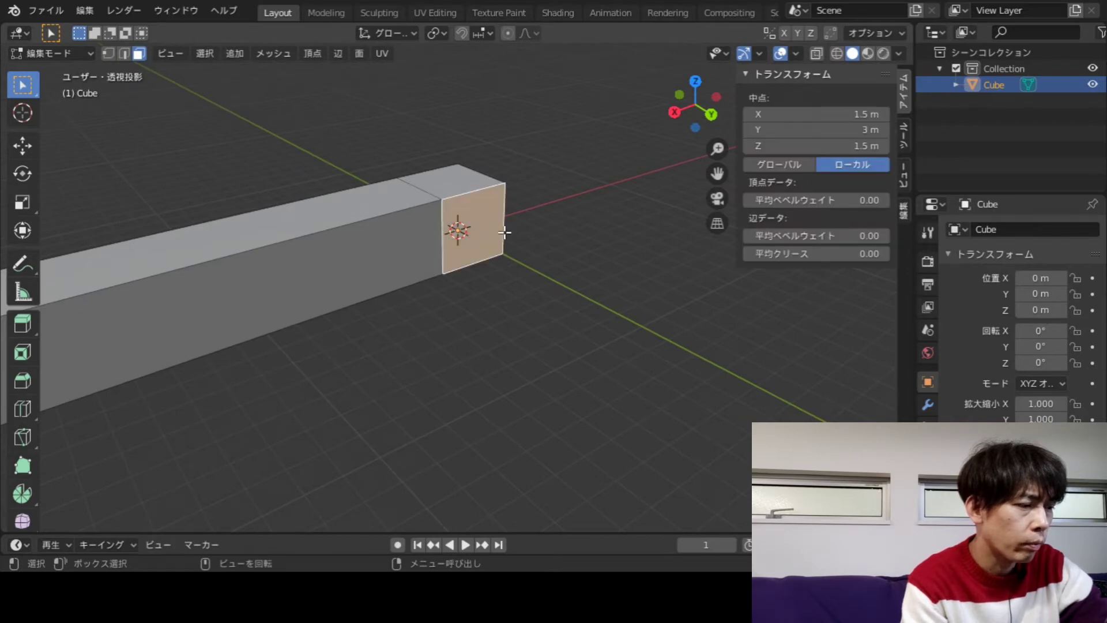
- Extrude the beam's start face along Y and set its median Y to 20 m
left_click(25, 323)
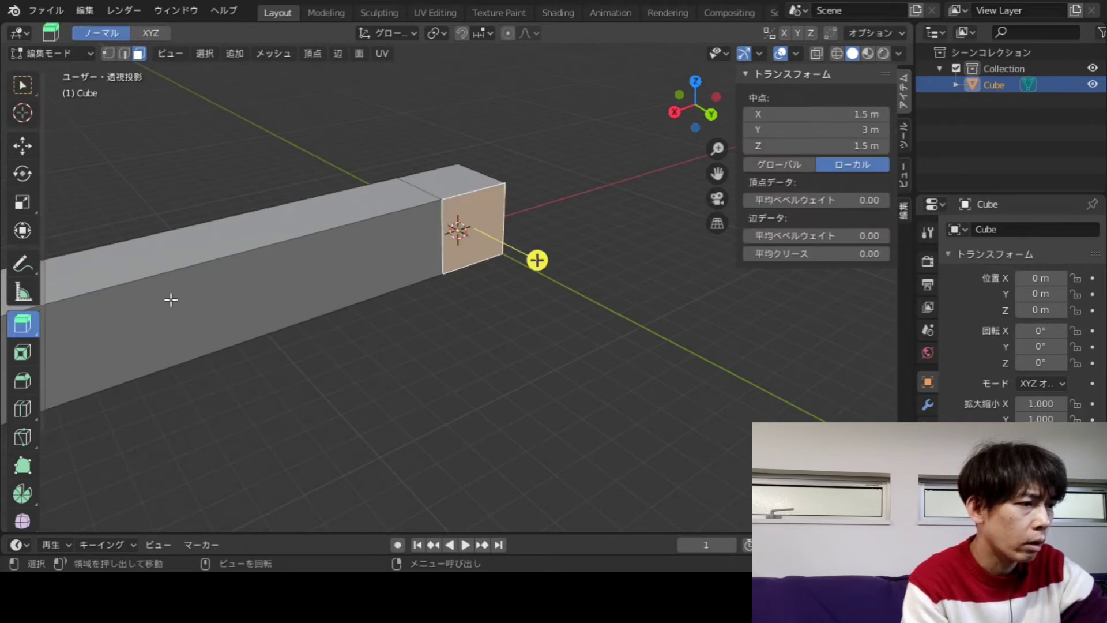
mouse_move(536, 260)
left_mouse_down()
mouse_move(543, 274)
mouse_move(667, 276)
left_mouse_up()
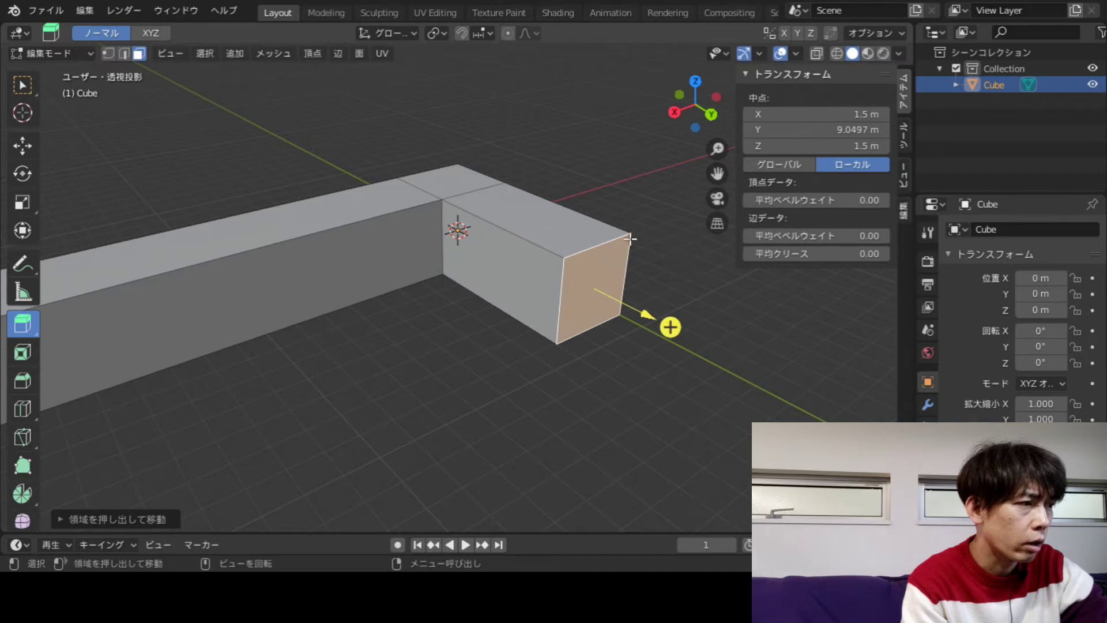
left_click(24, 85)
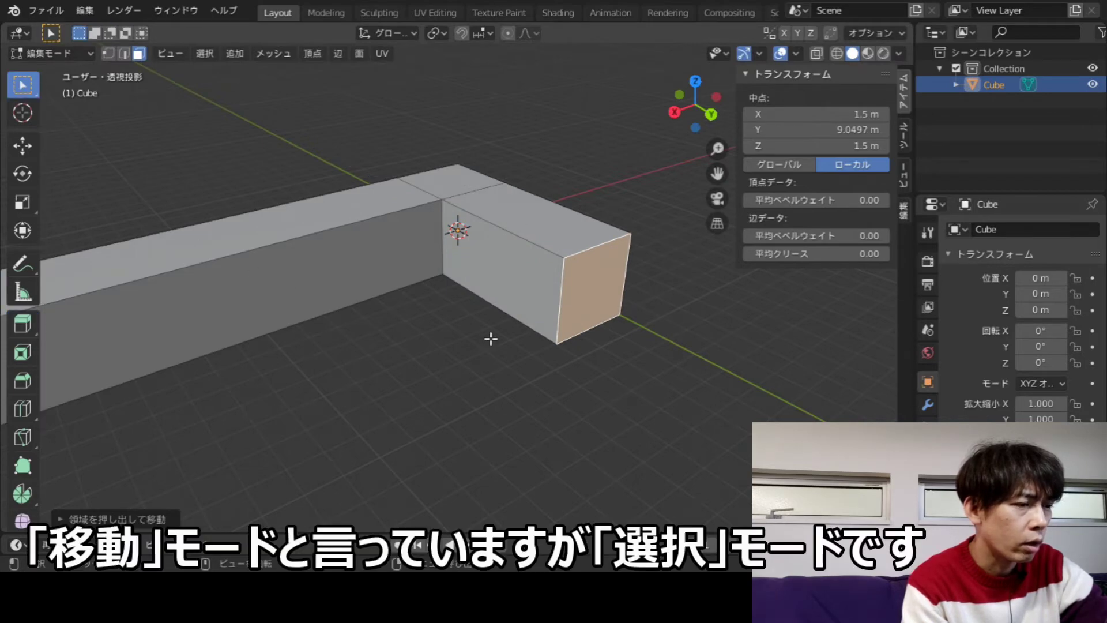
left_click(617, 373)
left_click(592, 284)
left_click(816, 130)
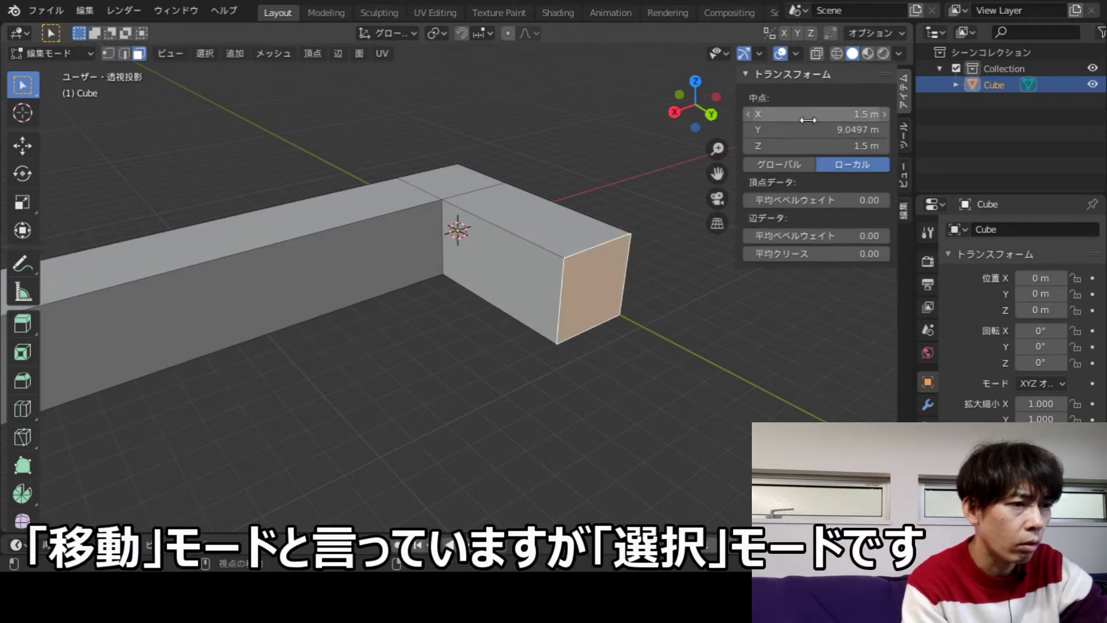
type("20")
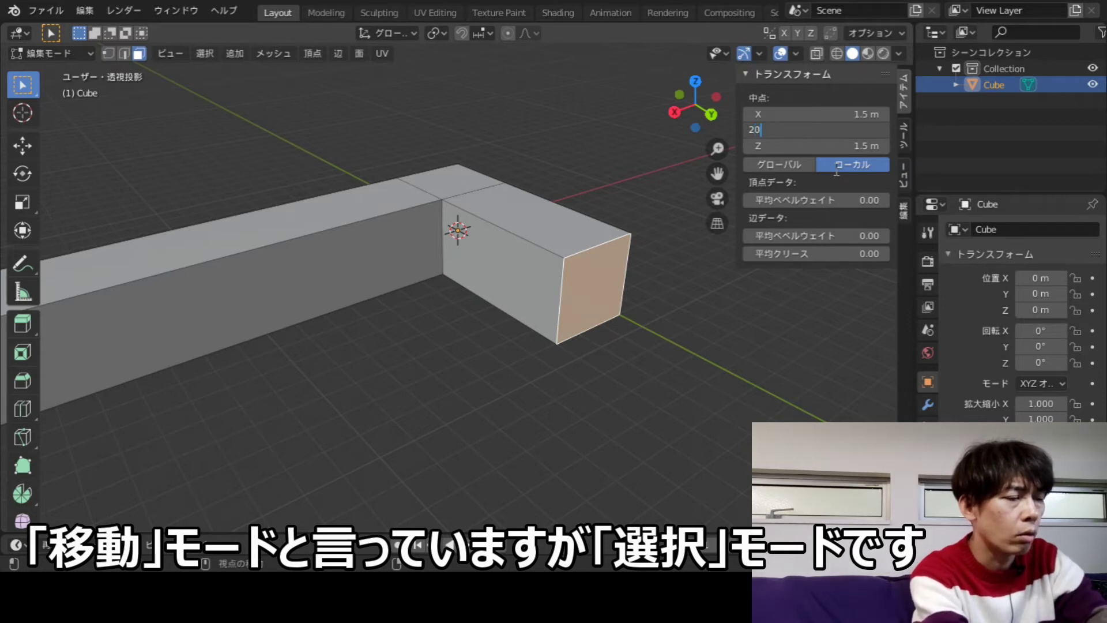
key("Return")
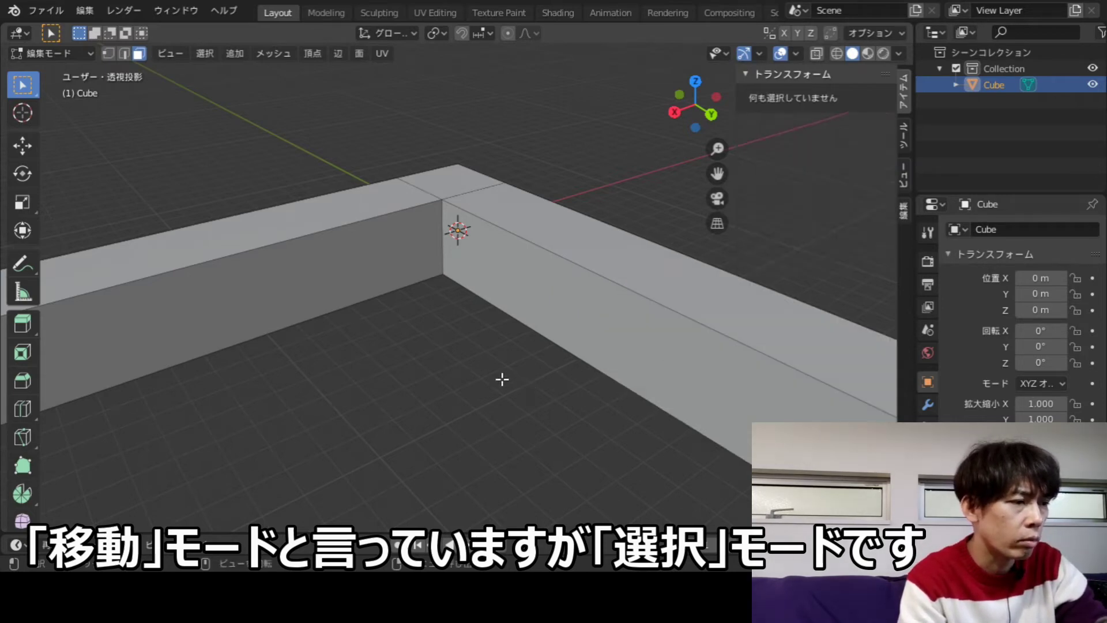
left_click(513, 381)
scroll(474, 346, "down", 3)
scroll(398, 383, "down", 2)
mouse_move(398, 382)
middle_mouse_down()
mouse_move(664, 468)
mouse_move(523, 335)
middle_mouse_up()
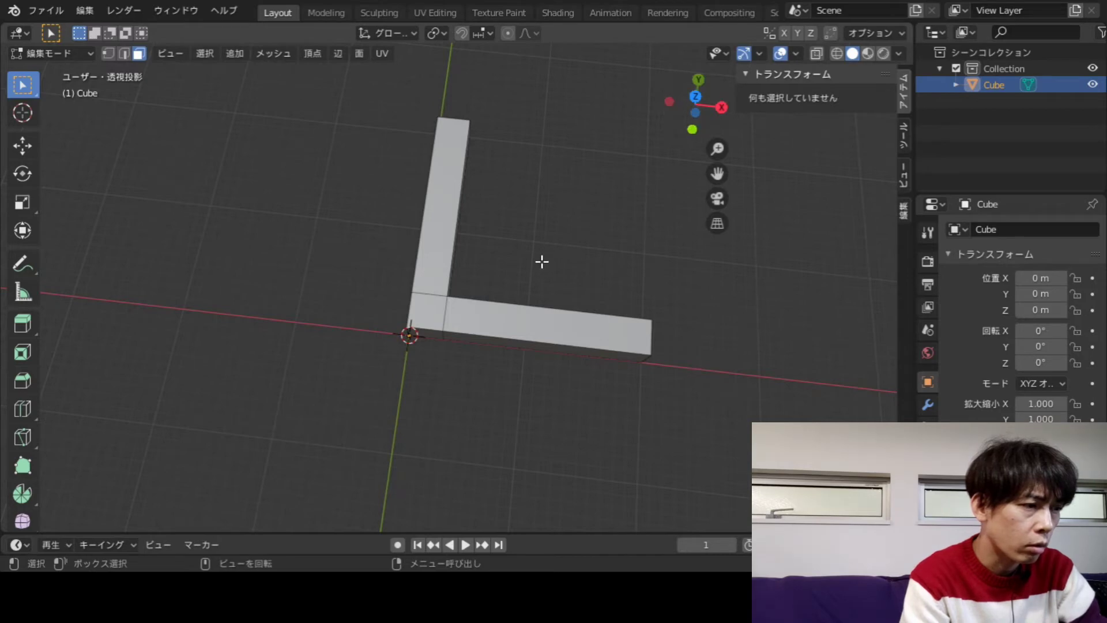
scroll(578, 233, "down", 1)
scroll(524, 240, "down", 3)
scroll(526, 247, "down", 1)
middle_click_drag(527, 247, 497, 260)
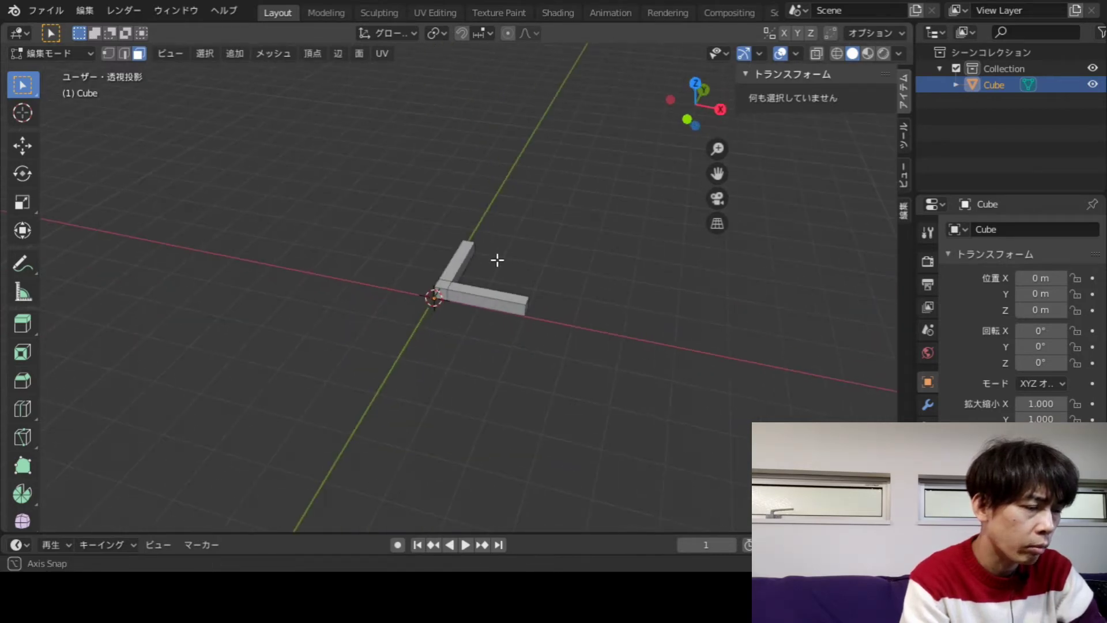
scroll(501, 257, "up", 2)
scroll(508, 261, "up", 3)
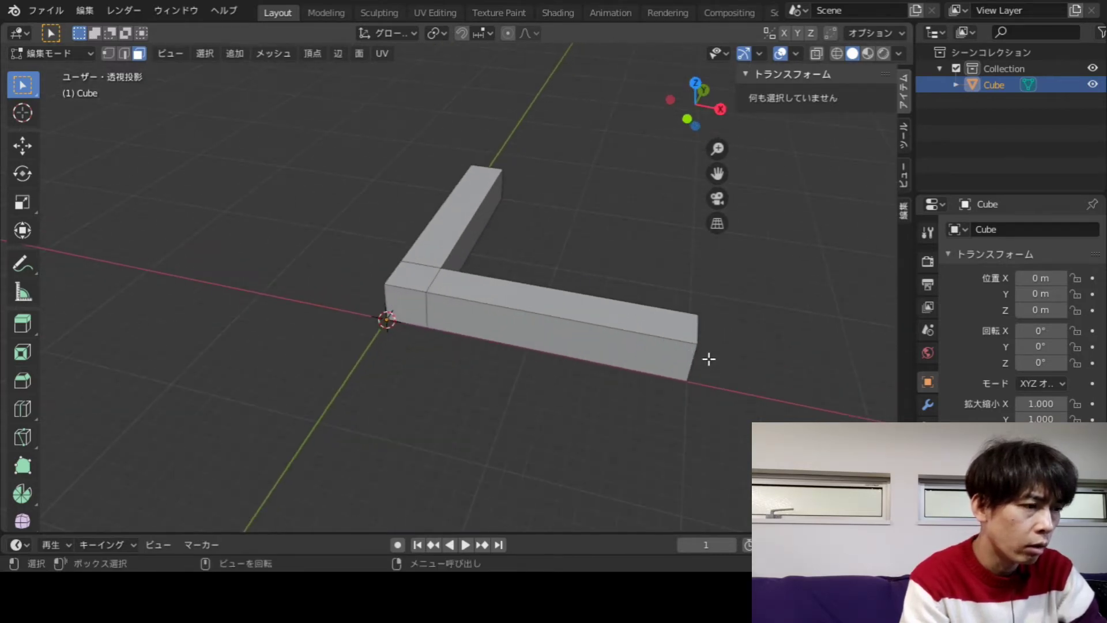
left_click(696, 83)
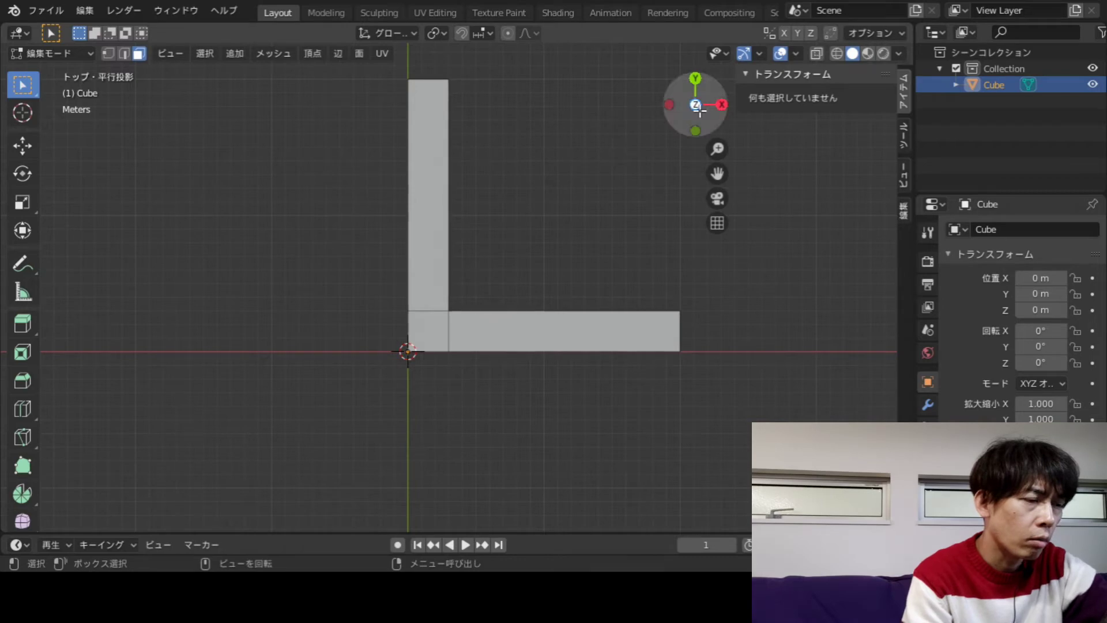
left_click(696, 78)
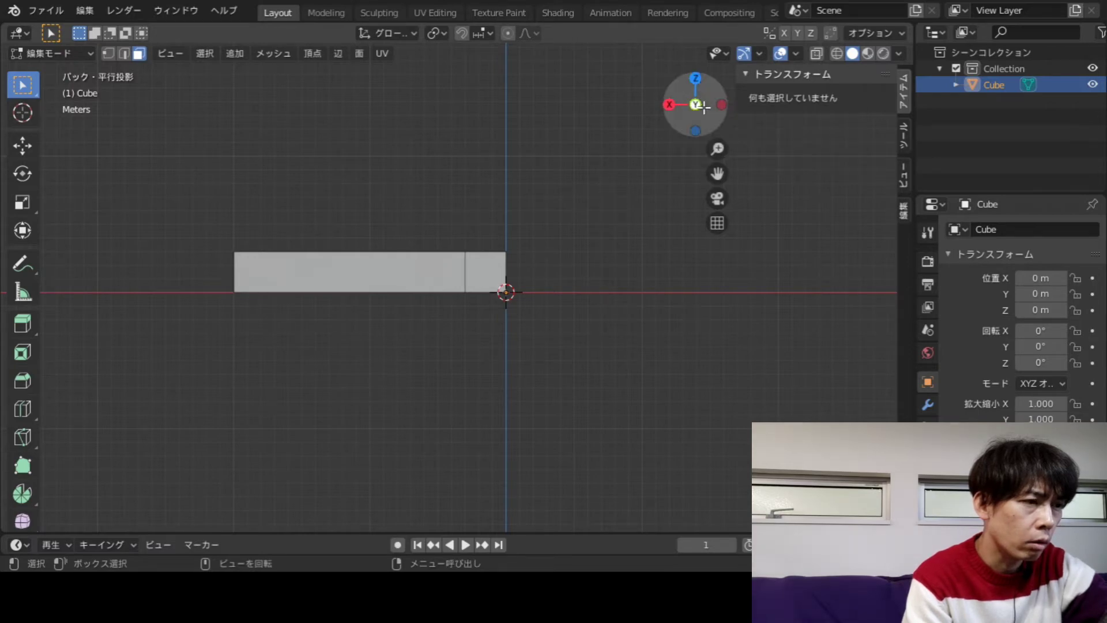
left_click(692, 108)
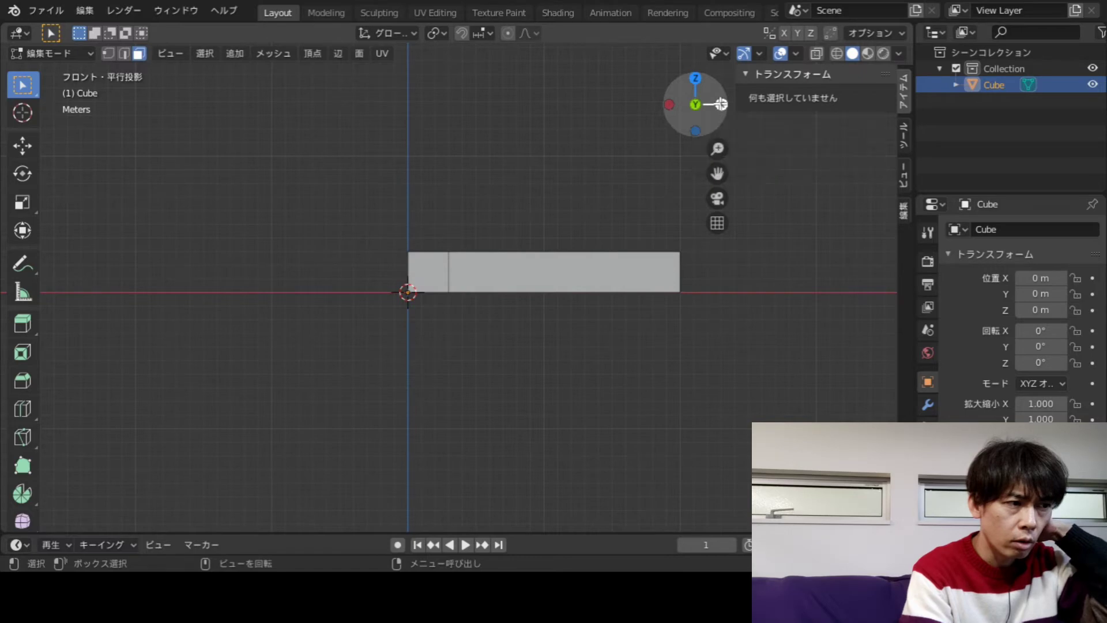
left_click(719, 105)
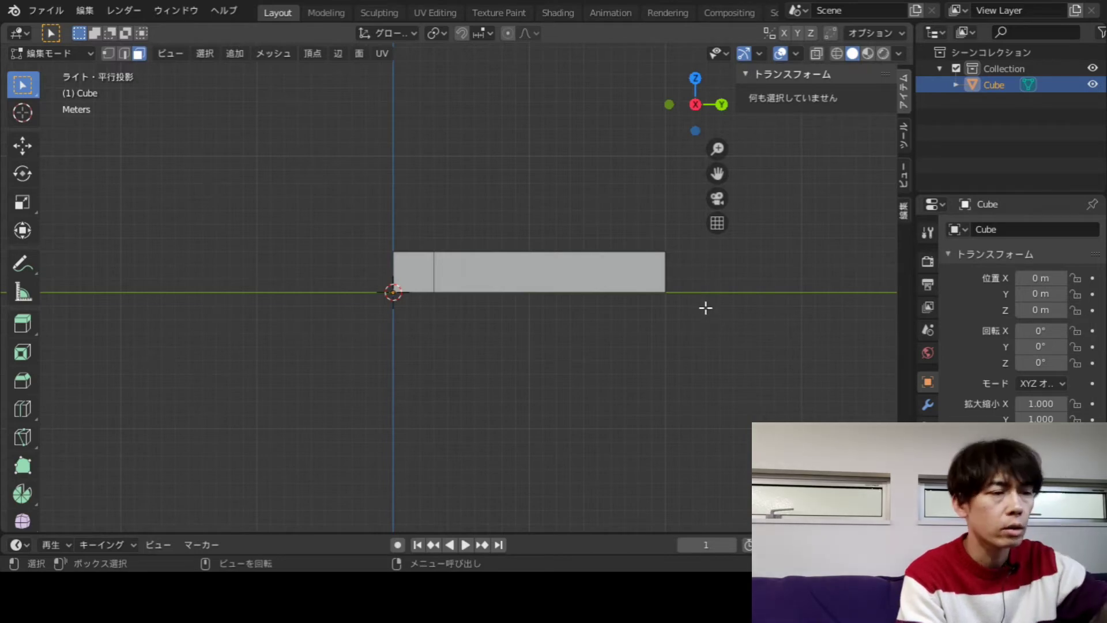
middle_click_drag(514, 260, 510, 278)
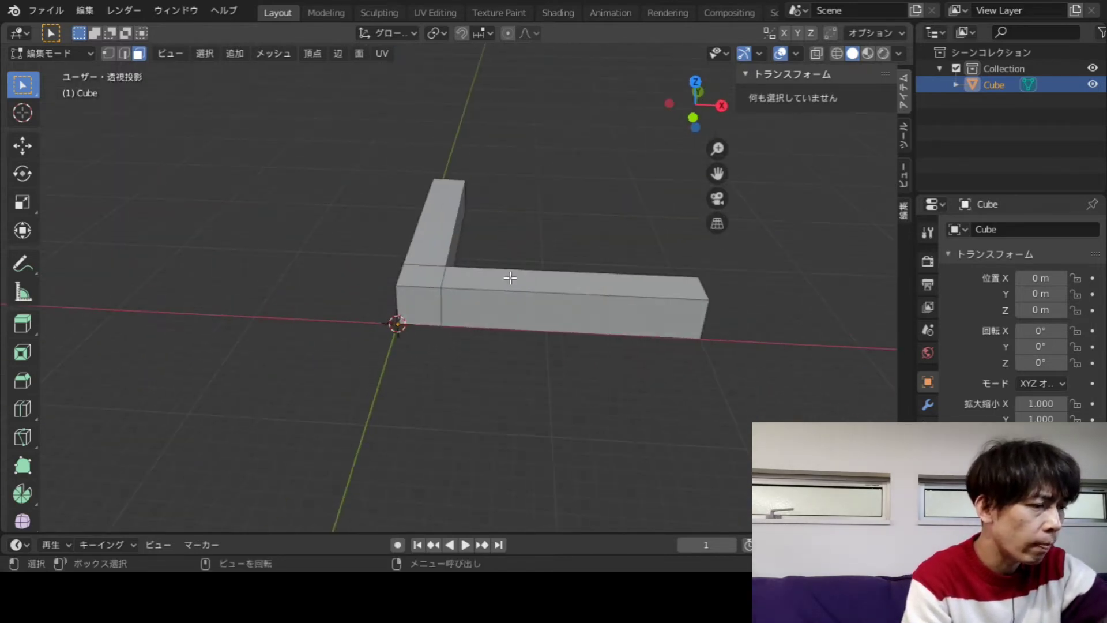
mouse_move(609, 286)
middle_mouse_down()
mouse_move(610, 312)
mouse_move(559, 289)
mouse_move(566, 349)
mouse_move(585, 348)
middle_mouse_up()
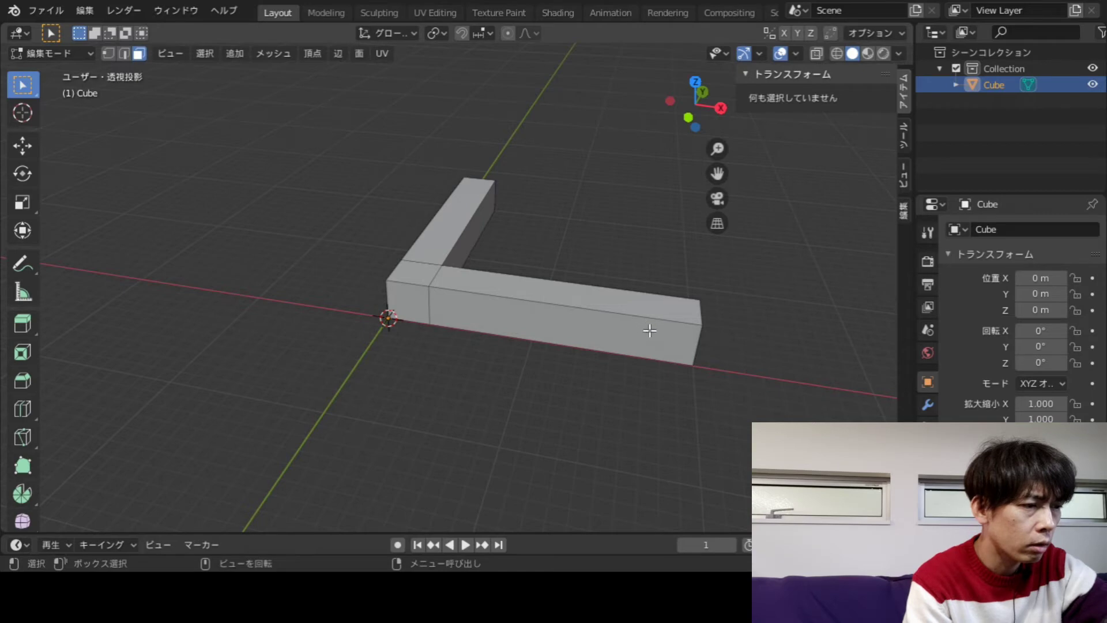
scroll(648, 330, "up", 2)
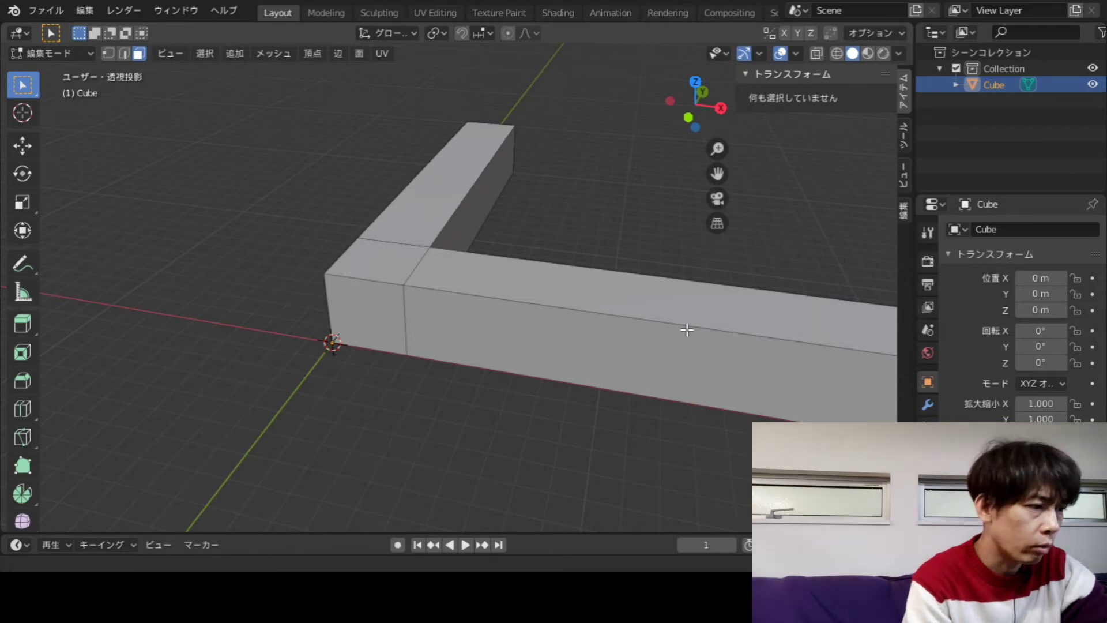
middle_click_drag(687, 330, 519, 321, "shift")
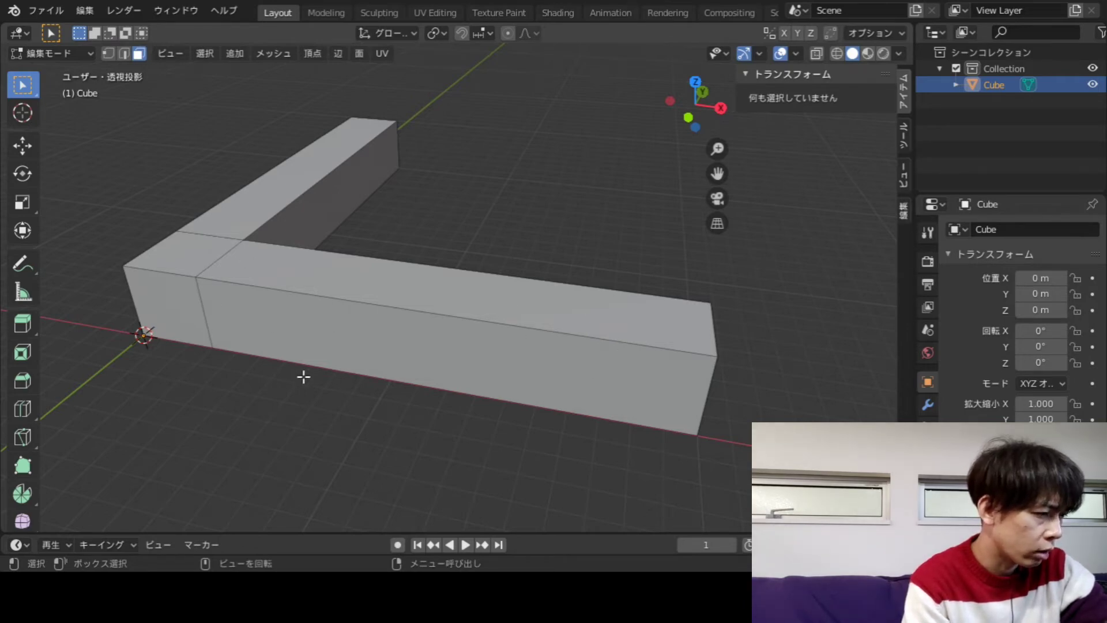
- Add a loop cut across the long X arm of the L-shaped beam
left_click(21, 411)
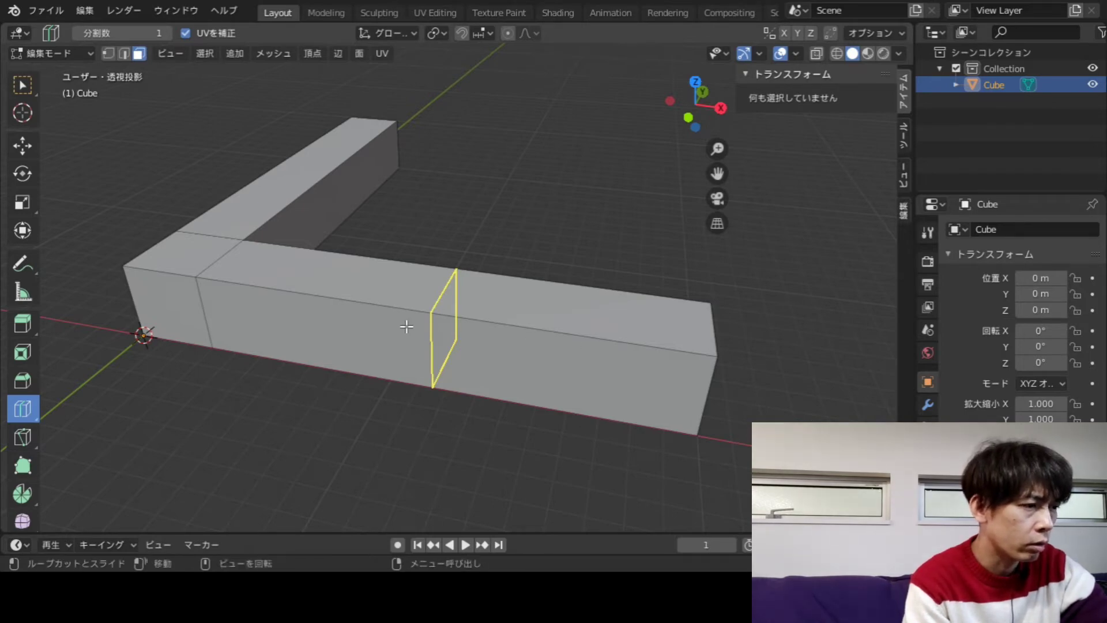
left_click(416, 323)
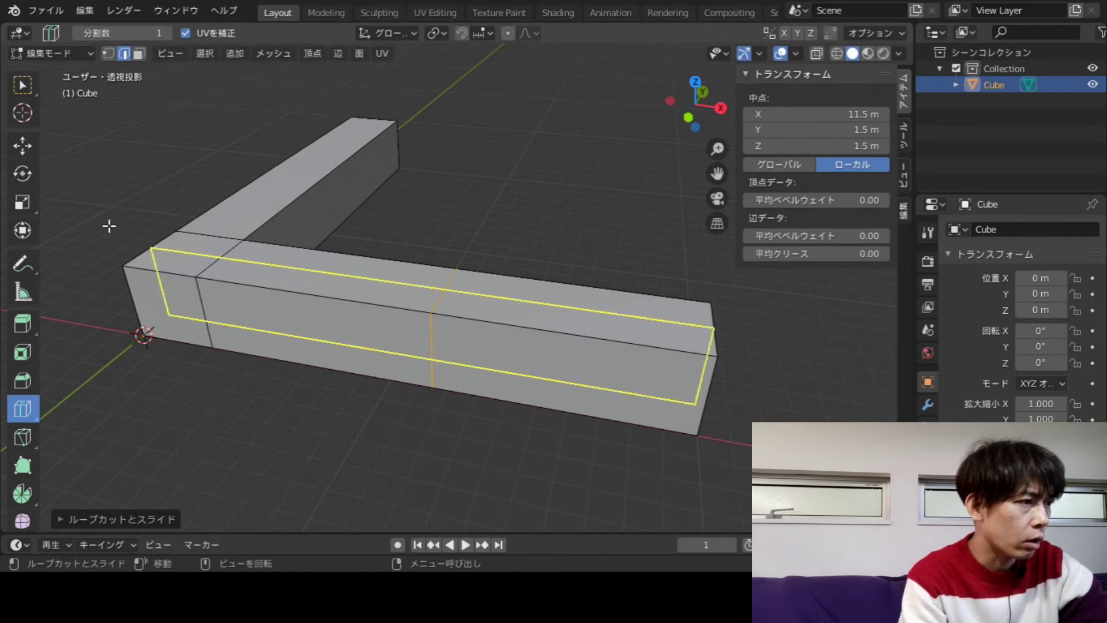
left_click(22, 84)
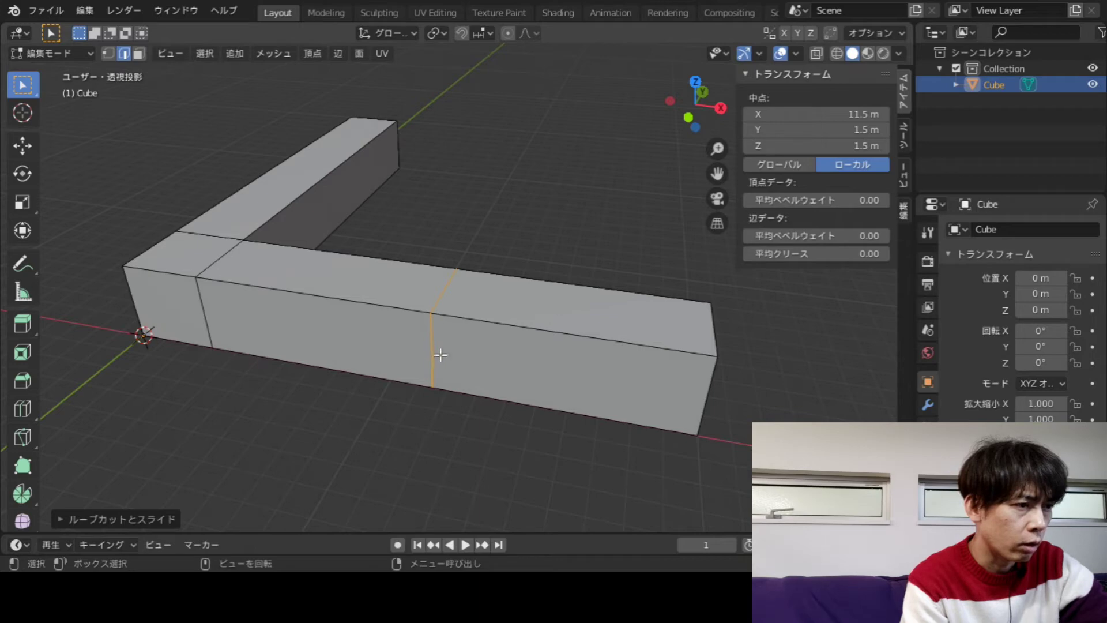
mouse_move(487, 395)
middle_mouse_down()
mouse_move(386, 263)
mouse_move(301, 309)
mouse_move(287, 371)
mouse_move(366, 410)
mouse_move(472, 368)
middle_mouse_up()
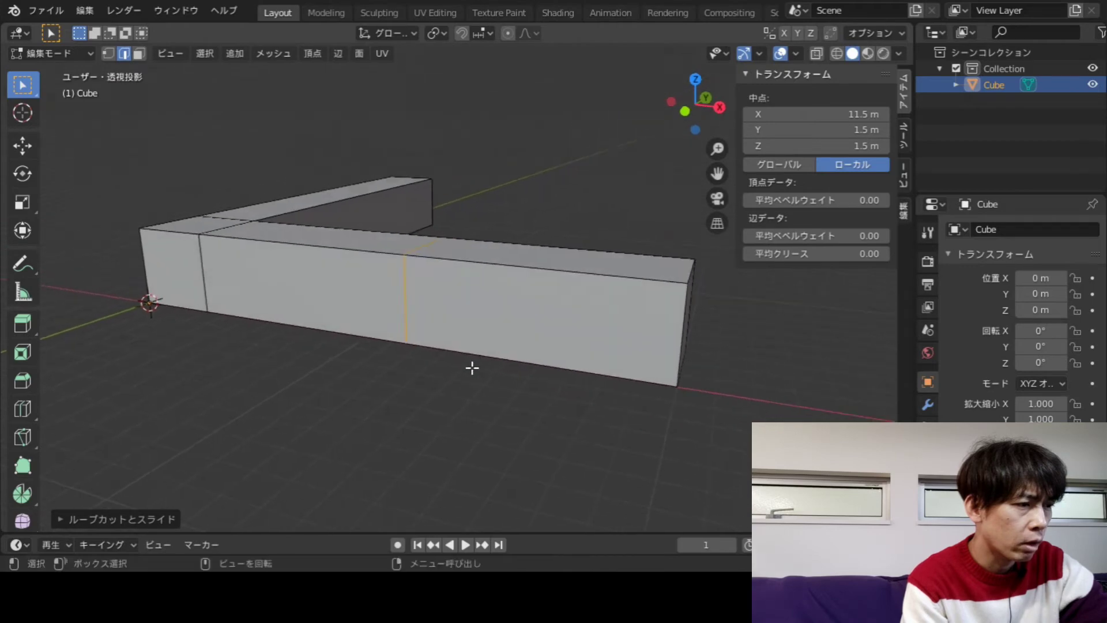
- Try selecting individual edges, then Alt-click to select the entire new edge loop
left_click(384, 386)
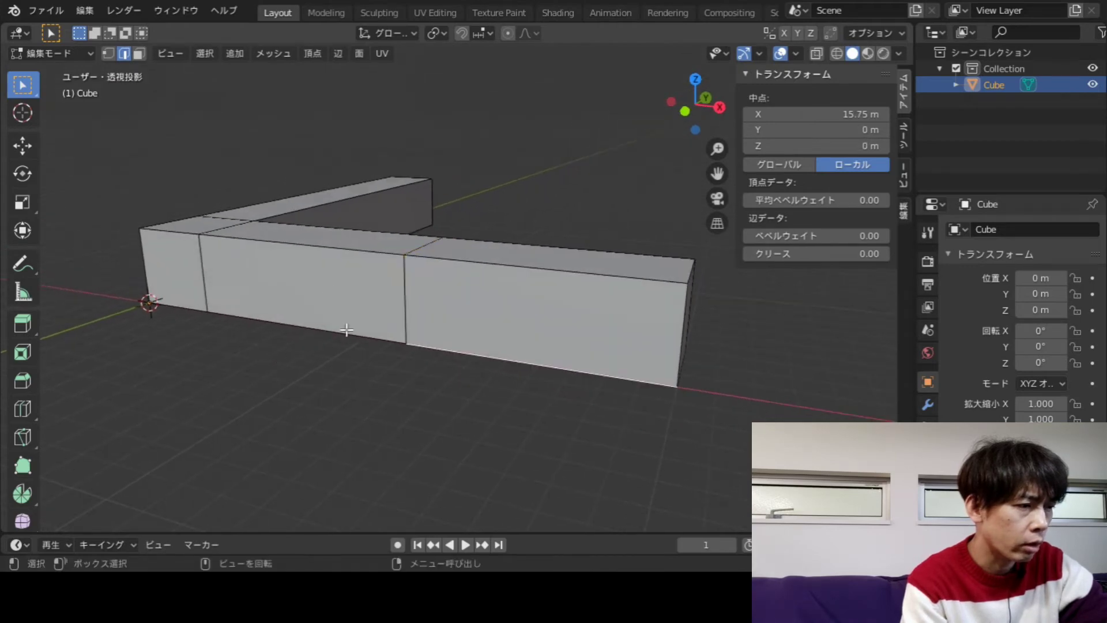
left_click(409, 284)
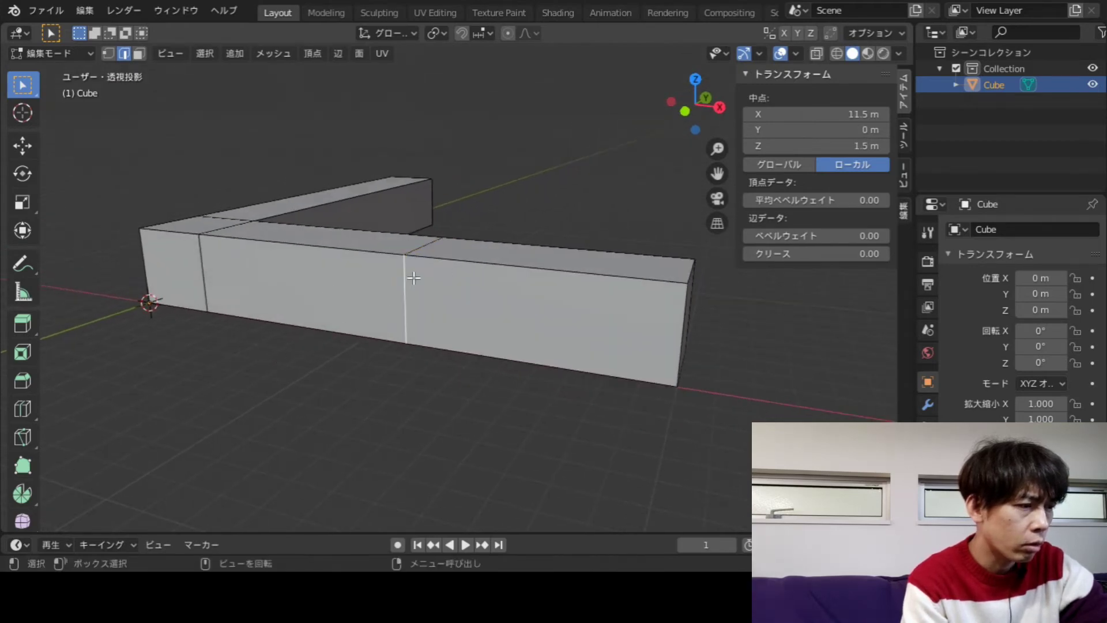
left_click(425, 245, "shift")
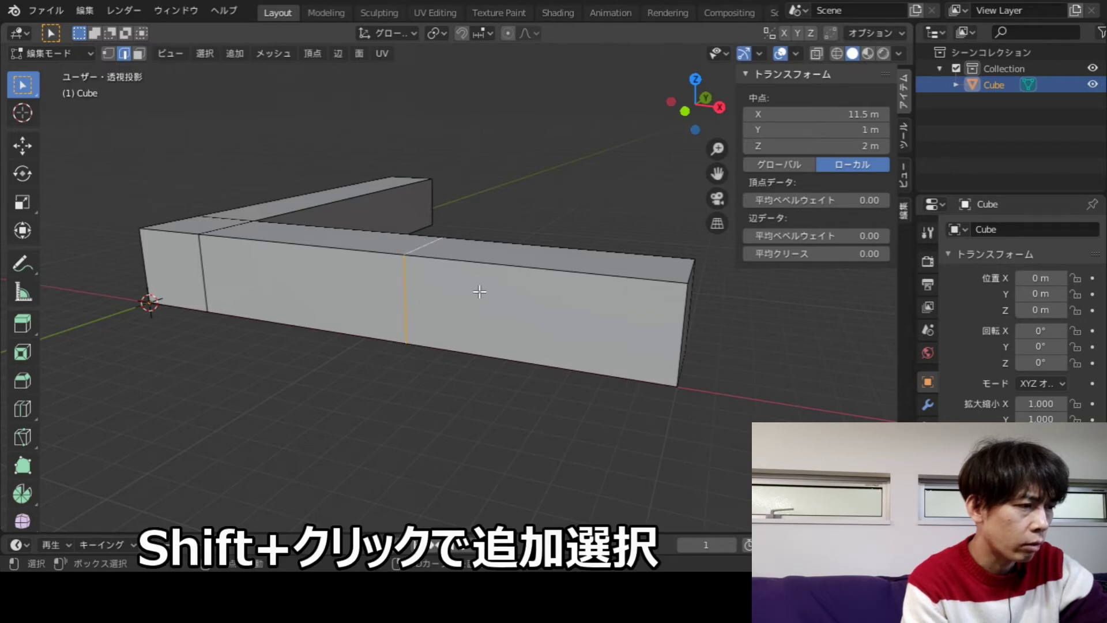
middle_click_drag(490, 284, 328, 267)
left_click(375, 248, "shift")
mouse_move(408, 333)
middle_mouse_down()
mouse_move(430, 287)
mouse_move(420, 225)
middle_mouse_up()
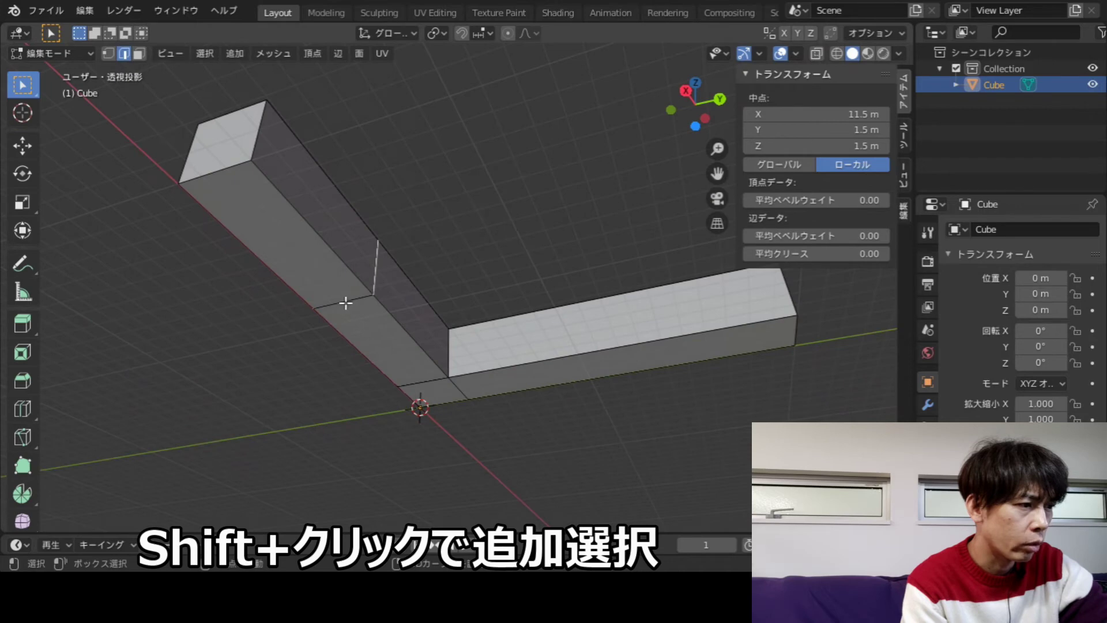
mouse_move(262, 276)
middle_mouse_down()
mouse_move(408, 317)
mouse_move(415, 380)
middle_mouse_up()
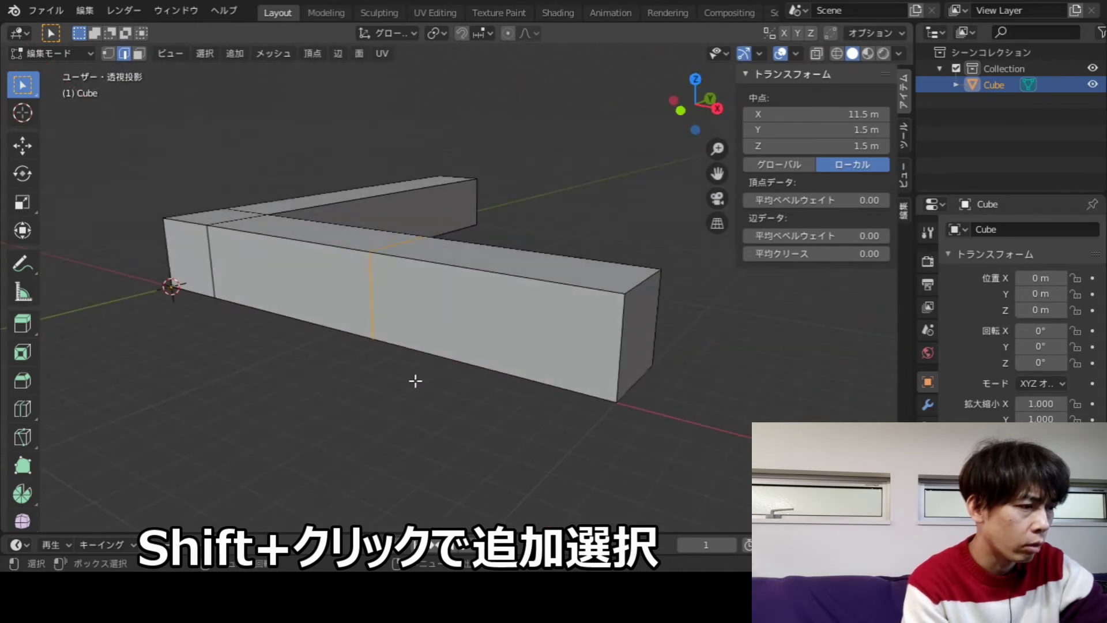
left_click(346, 368)
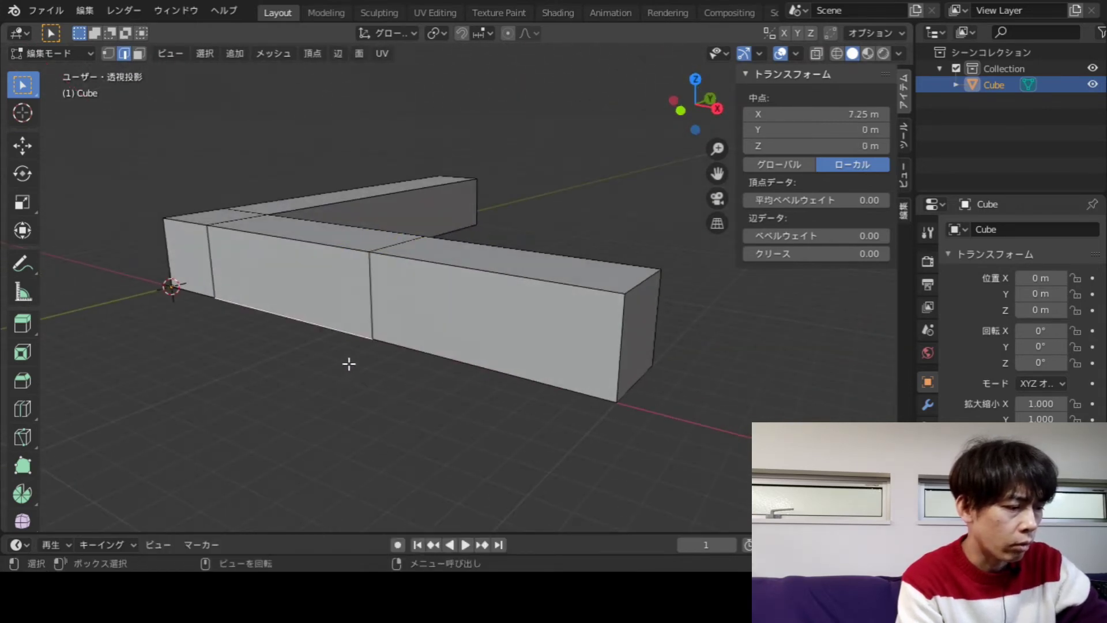
left_click(369, 274, "alt")
mouse_move(450, 306)
middle_mouse_down()
mouse_move(375, 322)
mouse_move(280, 301)
mouse_move(293, 217)
mouse_move(386, 203)
mouse_move(452, 227)
mouse_move(490, 277)
mouse_move(481, 328)
mouse_move(494, 329)
middle_mouse_up()
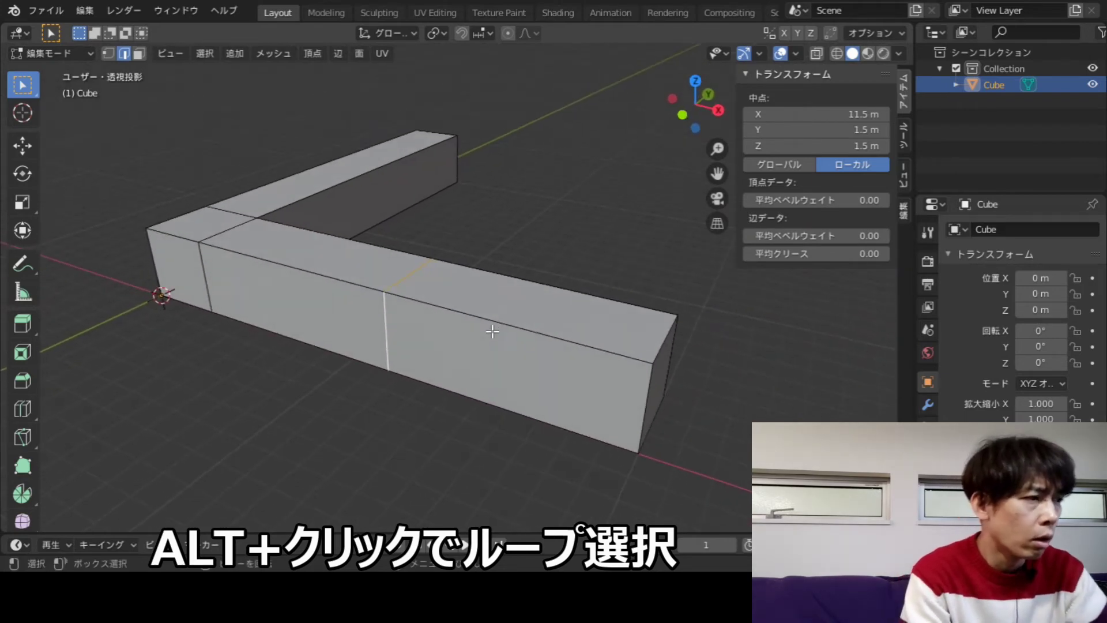
- Move the selected edge loop to median X 17 m
left_click(29, 138)
mouse_move(464, 327)
left_mouse_down()
mouse_move(499, 336)
mouse_move(535, 367)
left_mouse_up()
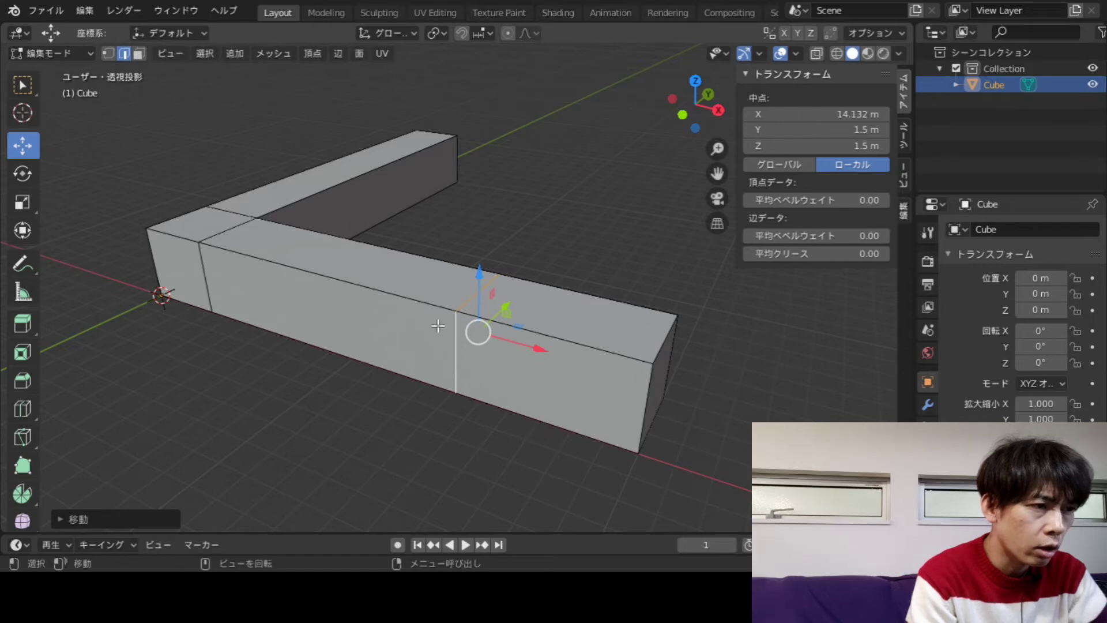
left_click(819, 114)
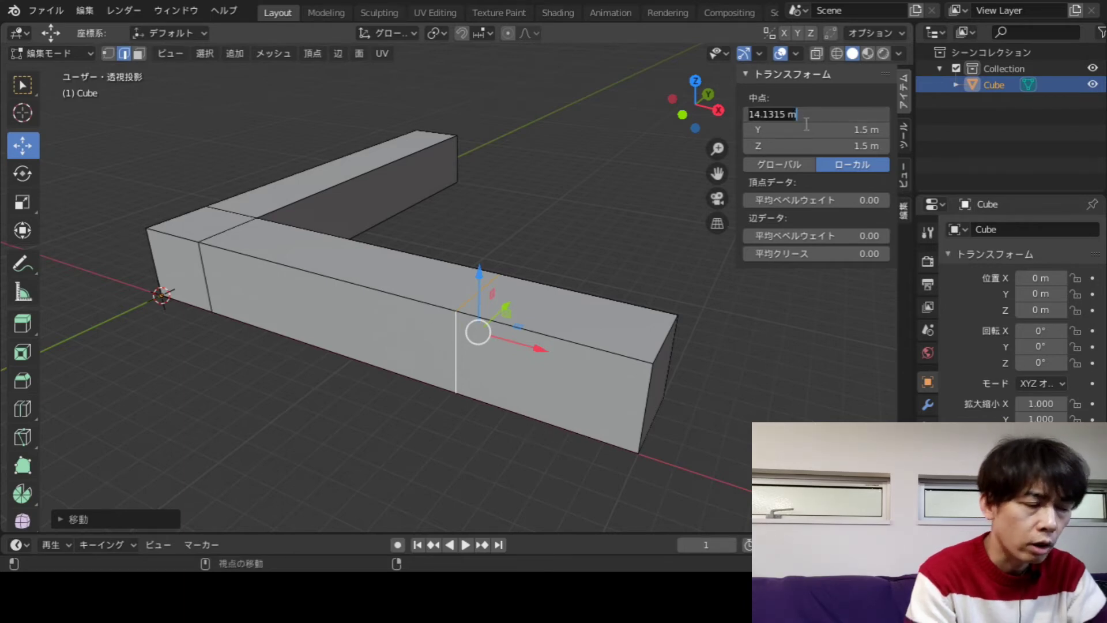
type("17")
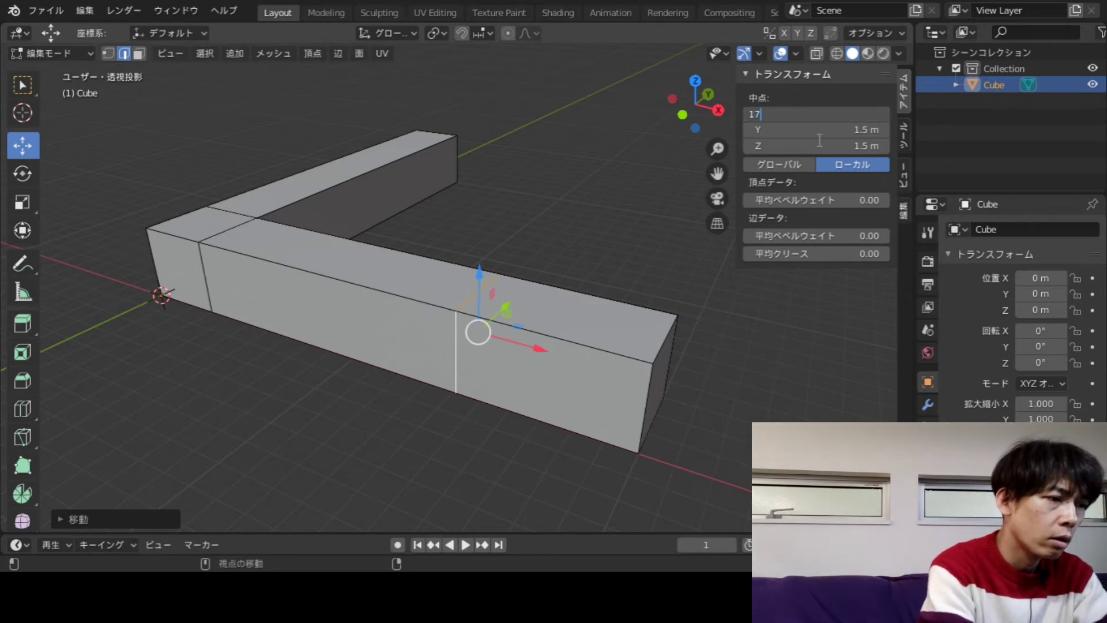
key("Return")
- Loop cut the Y arm and move the new loop to median Y 17 m
left_click(310, 413)
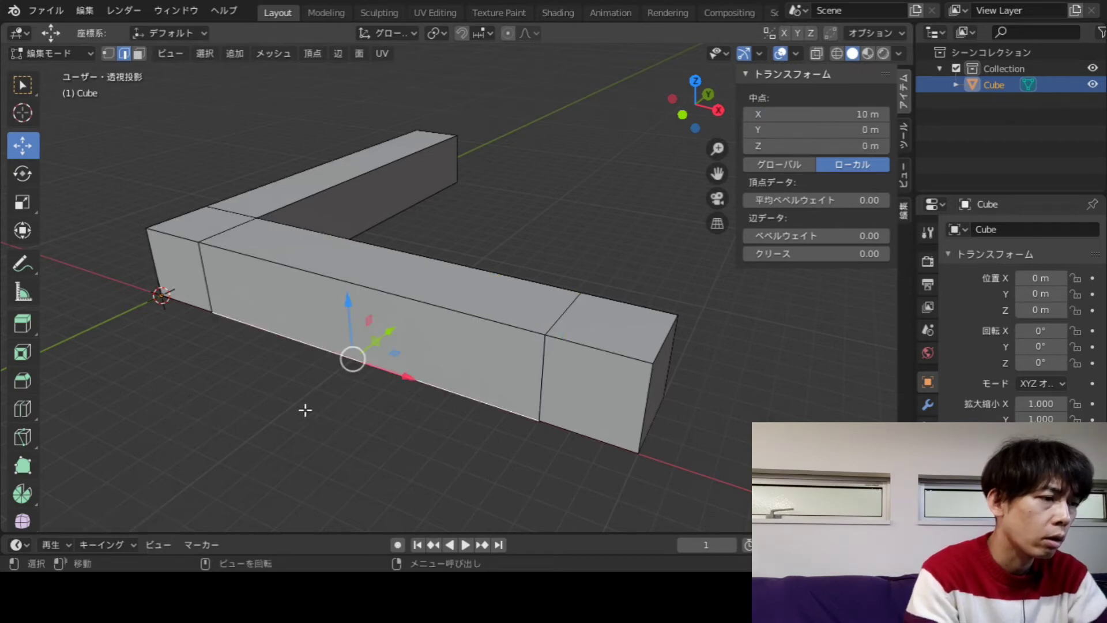
middle_click_drag(441, 196, 431, 255)
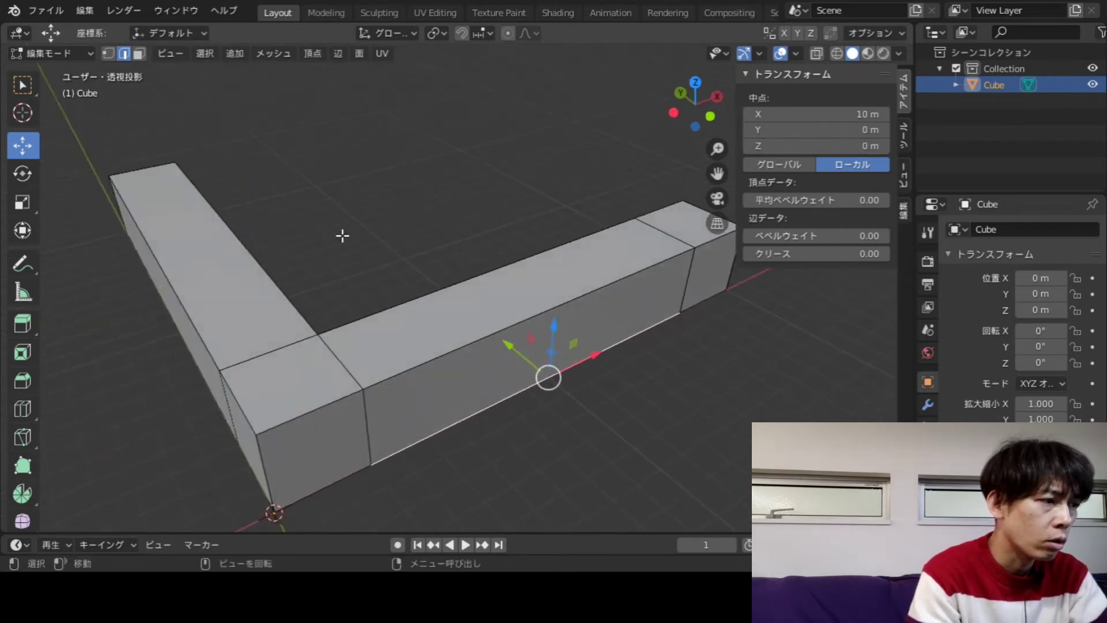
scroll(415, 242, "down", 3)
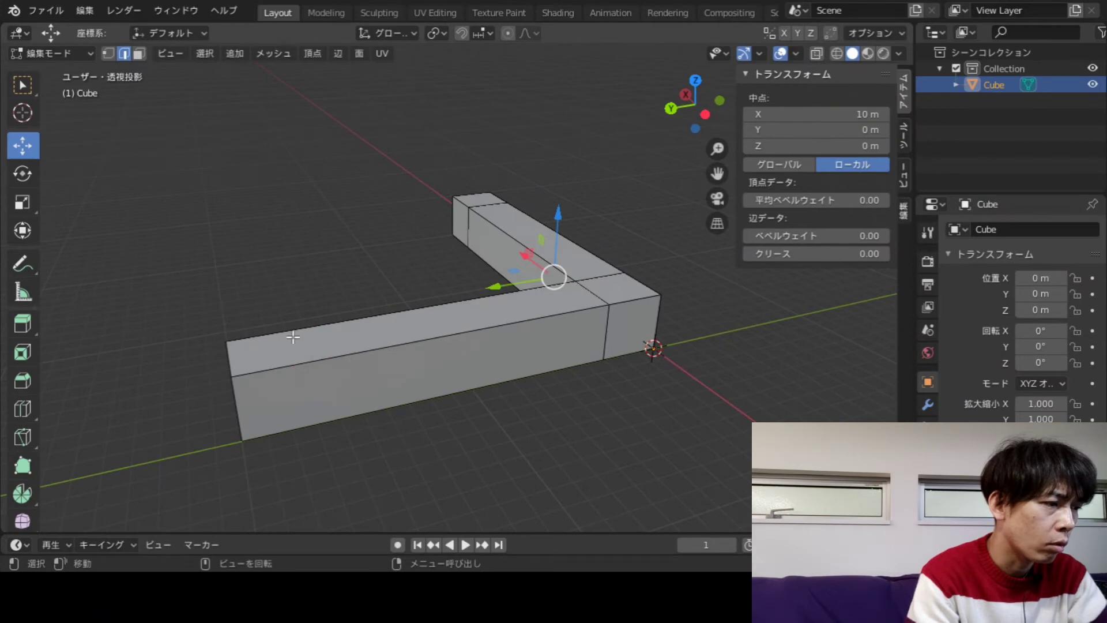
left_click(22, 408)
left_click(354, 374)
left_click(23, 145)
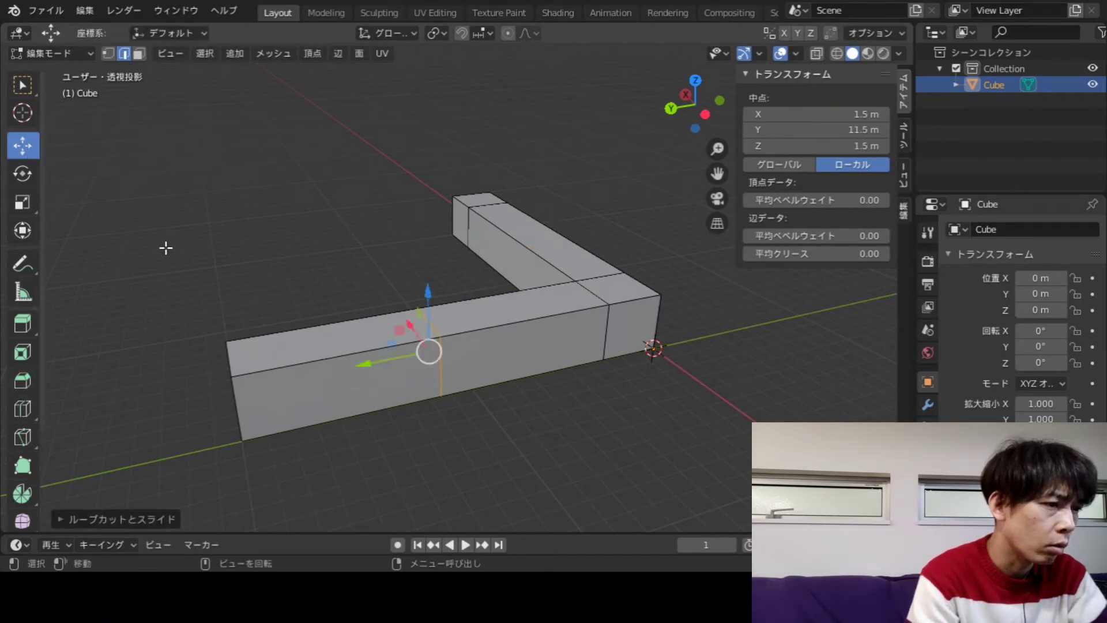
left_click(841, 127)
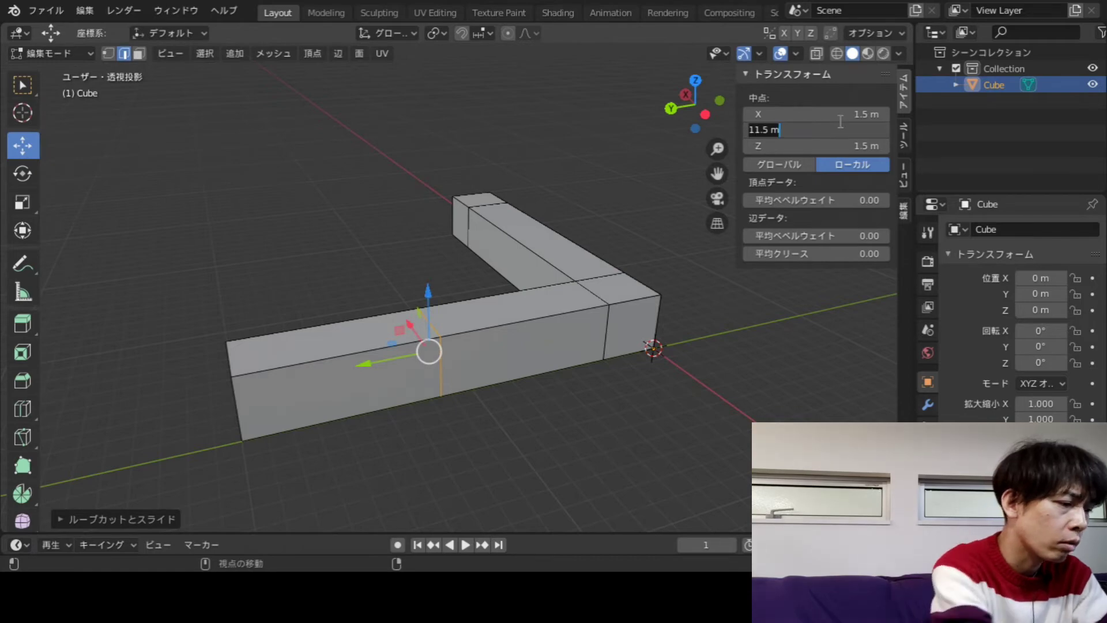
type("17")
key("Return")
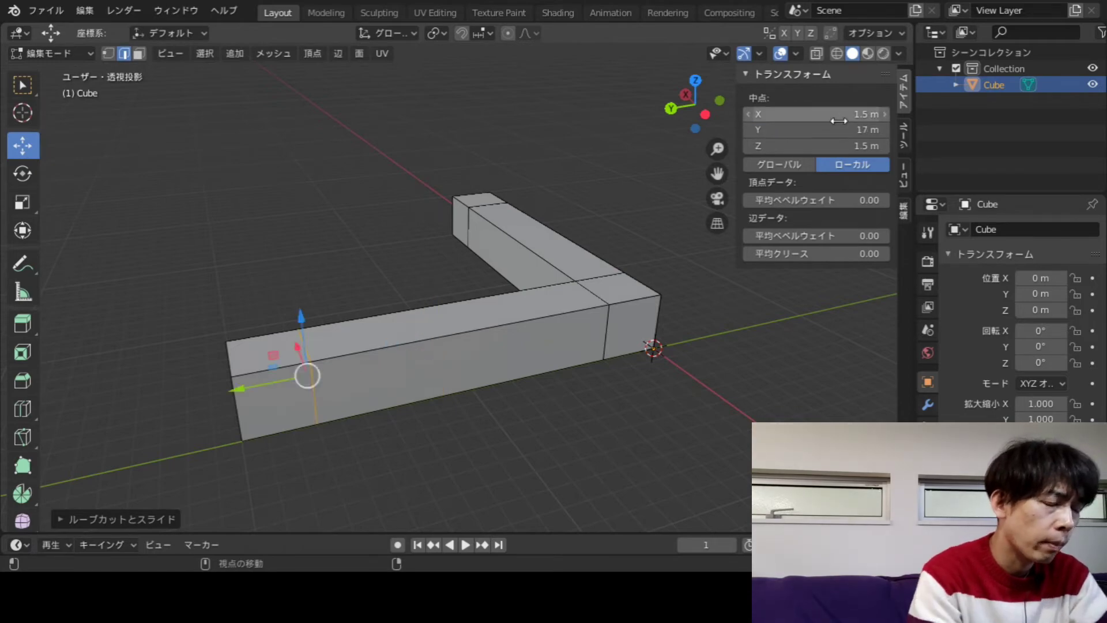
- Deselect everything in the mesh and orbit around the beam
left_click(594, 408)
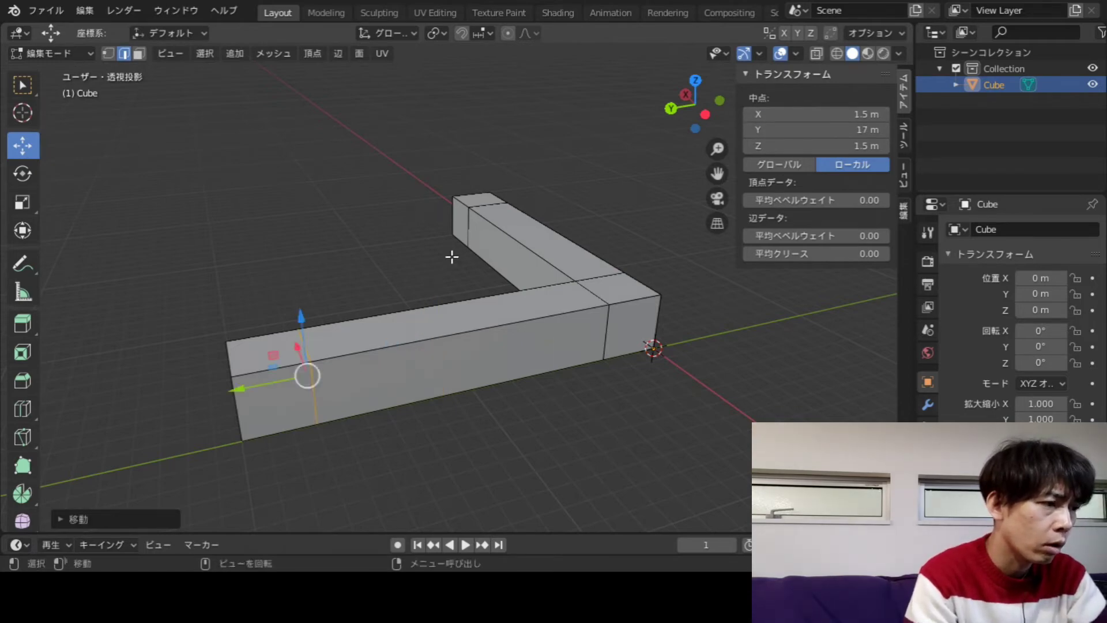
left_click(453, 245)
left_click(22, 84)
left_click(433, 208)
middle_click_drag(433, 207, 346, 233)
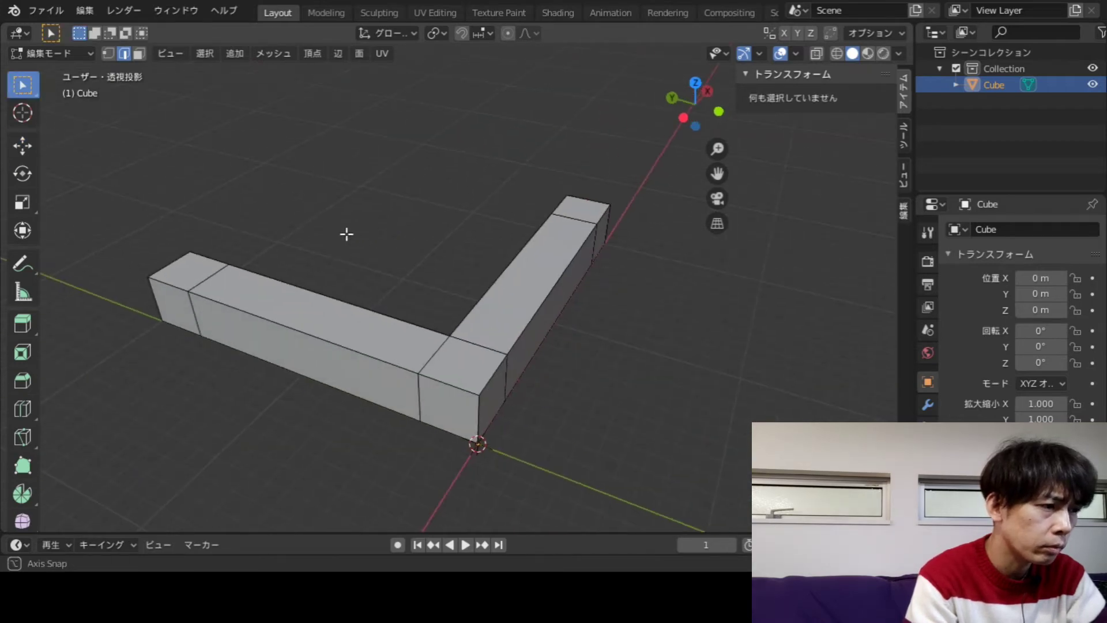
middle_click_drag(528, 173, 438, 249)
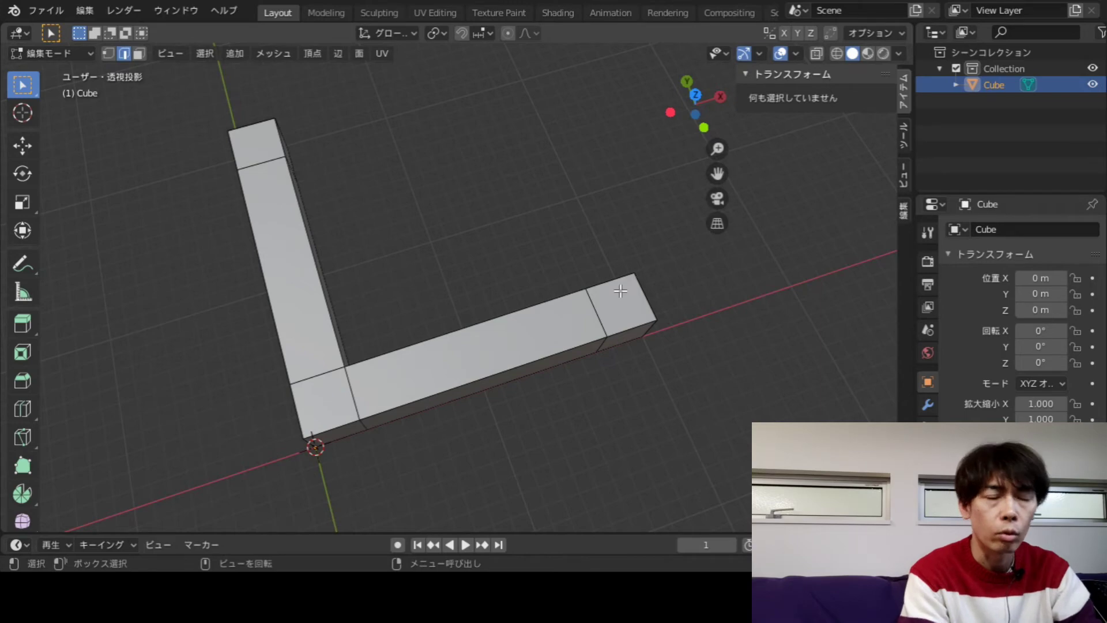
left_click(696, 96)
middle_click_drag(565, 170, 529, 237, "shift")
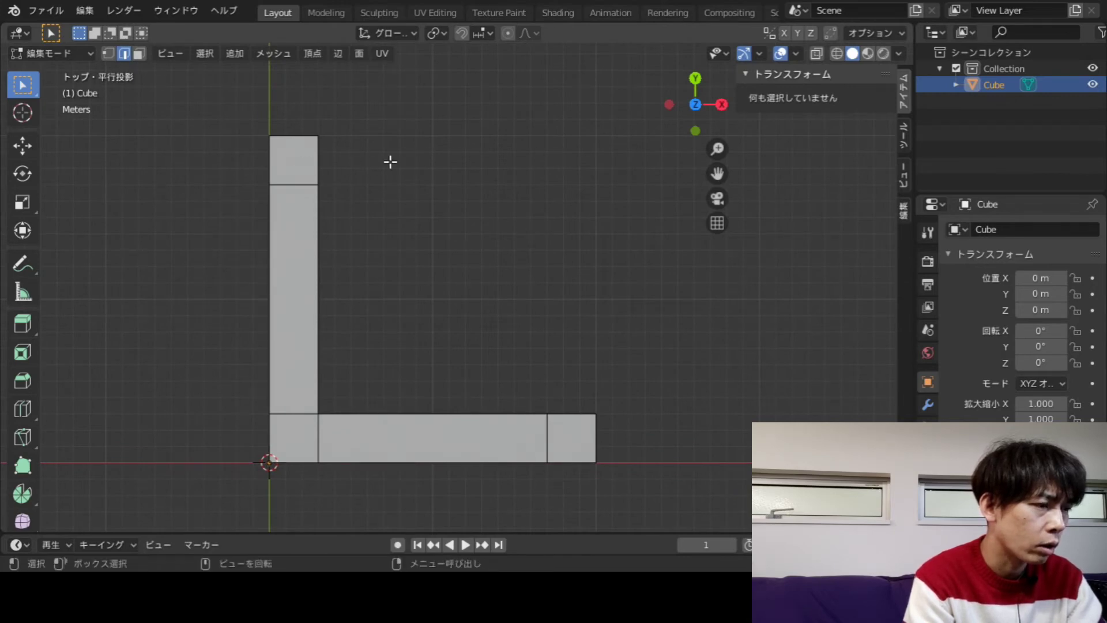
mouse_move(553, 196)
middle_mouse_down()
mouse_move(494, 200)
mouse_move(483, 138)
middle_mouse_up()
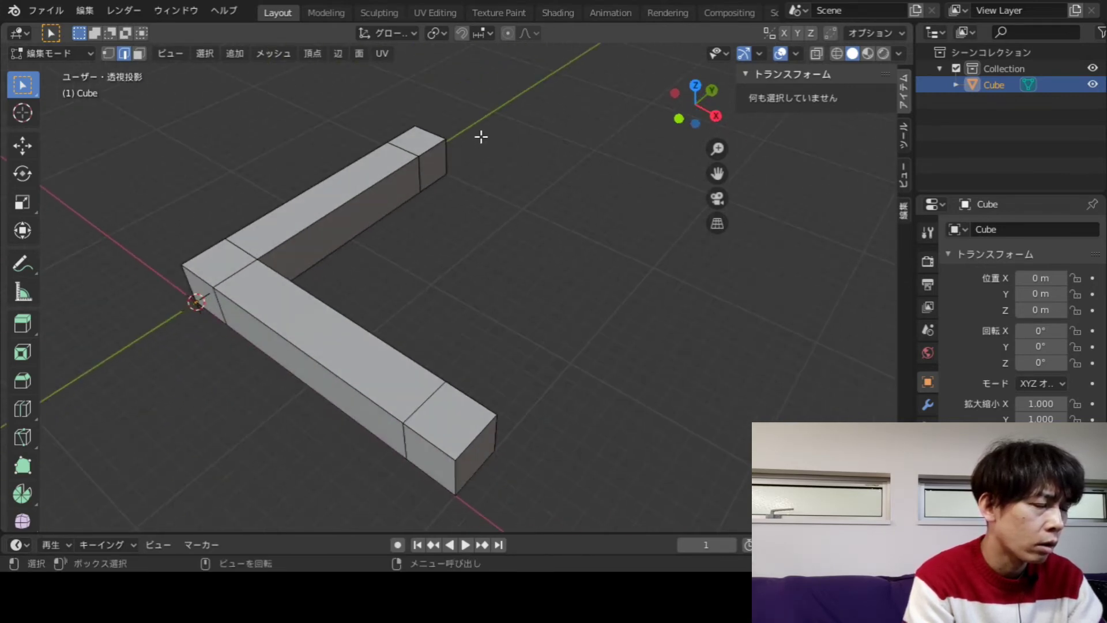
scroll(483, 186, "up", 3)
scroll(450, 190, "down", 1)
left_click(441, 173)
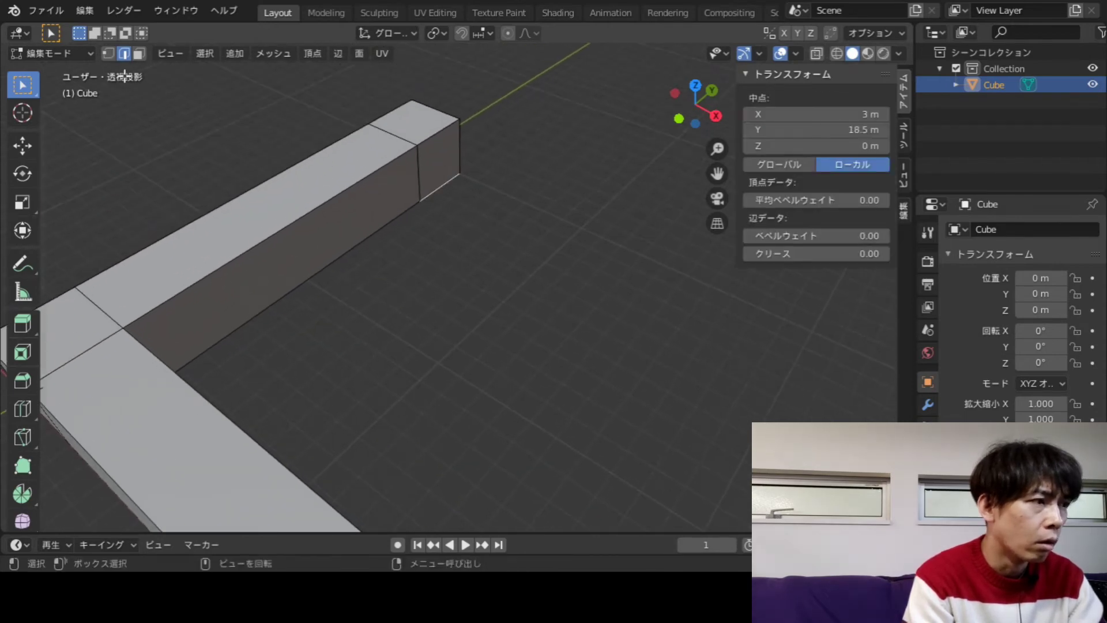
- Extrude the Y arm's end face along X to median X 20 m, then deselect
left_click(143, 57)
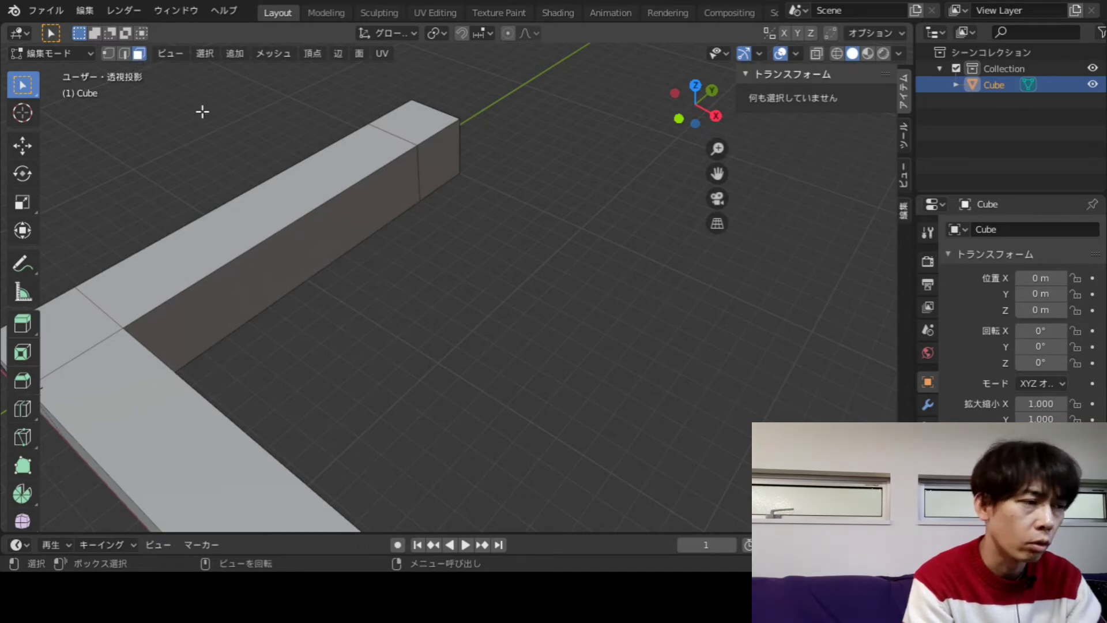
left_click(437, 171)
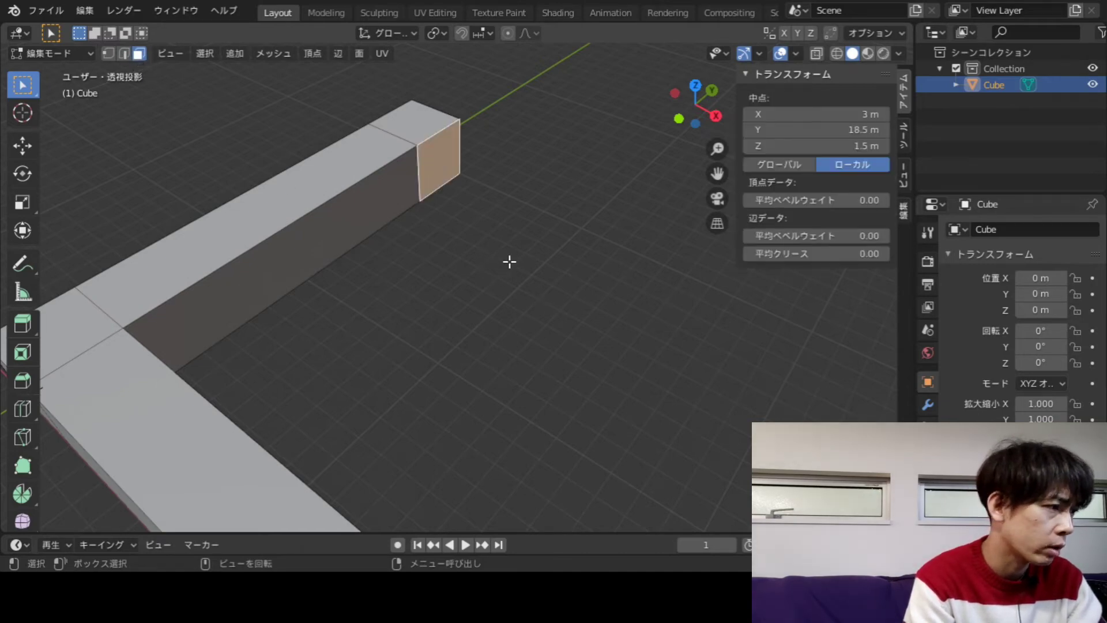
left_click(22, 327)
left_click_drag(513, 192, 581, 193)
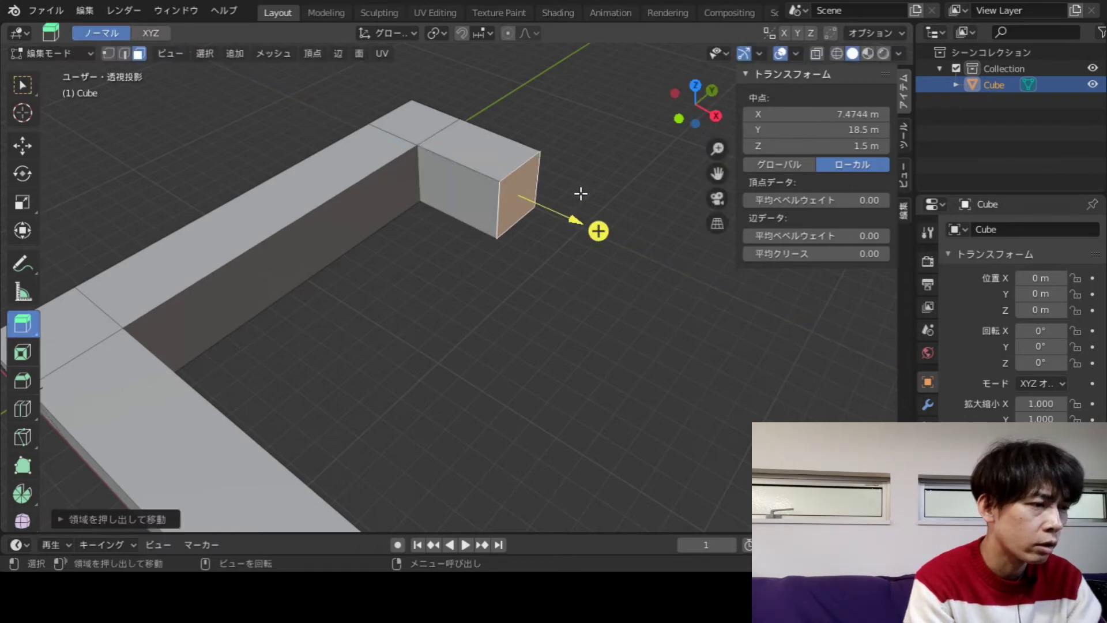
left_click(816, 114)
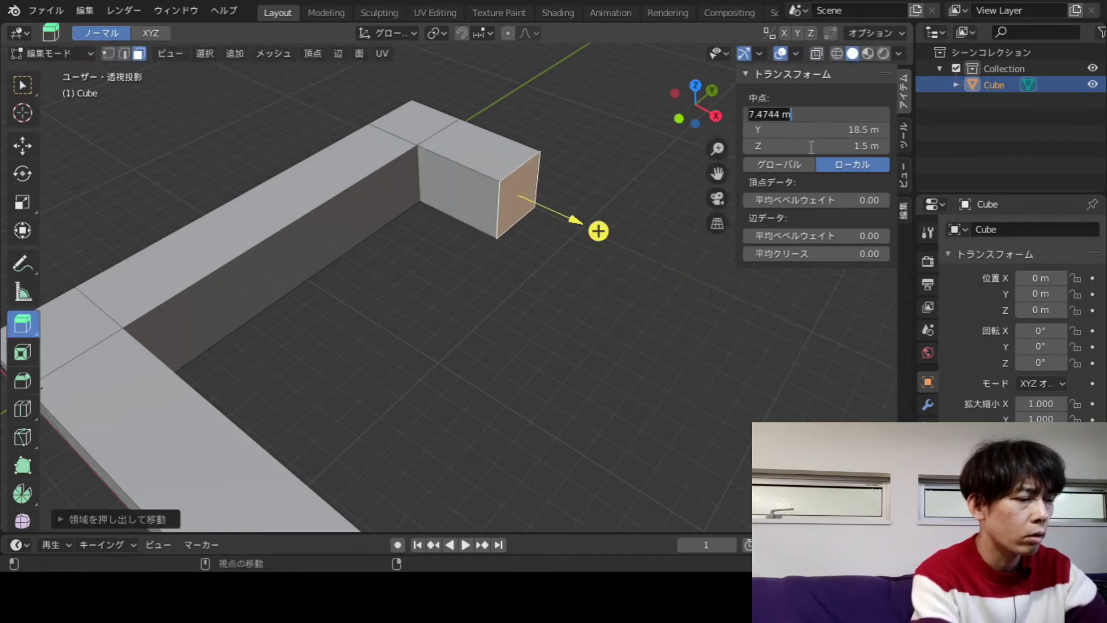
type("20")
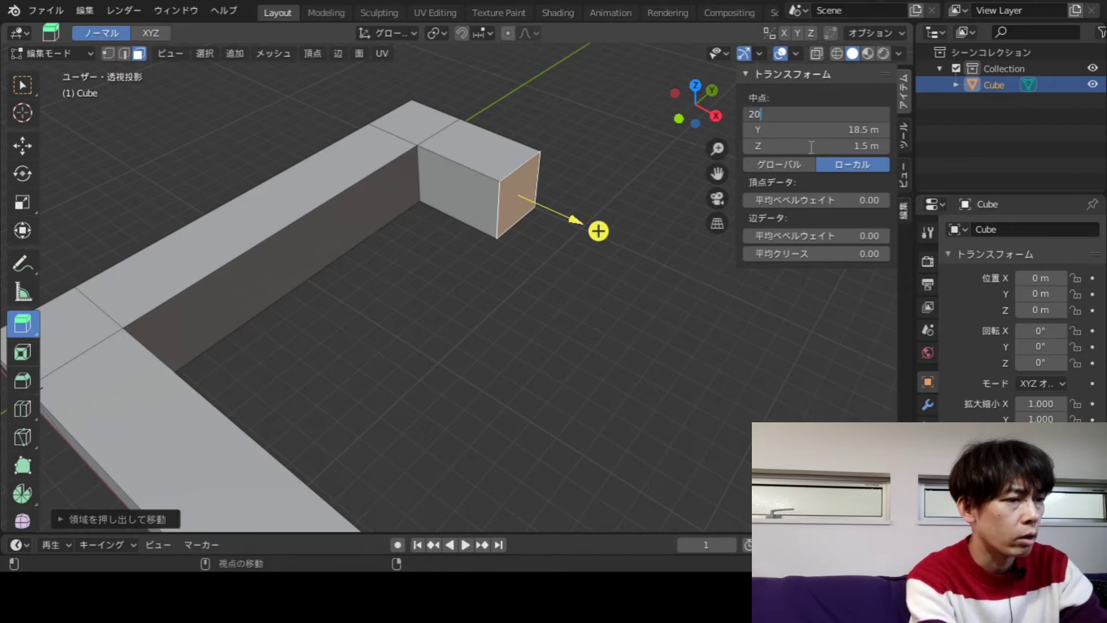
key("Return")
left_click(498, 323)
middle_click_drag(499, 323, 556, 339)
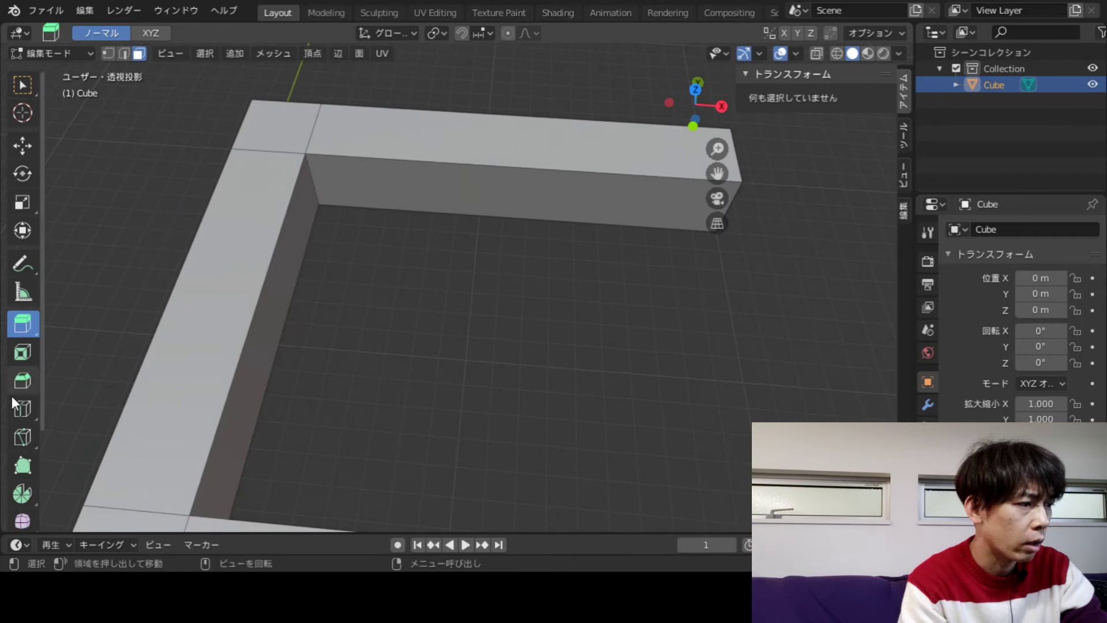
left_click(22, 408)
- Loop cut the top wall and move the new loop to median X 17 m
left_click(473, 178)
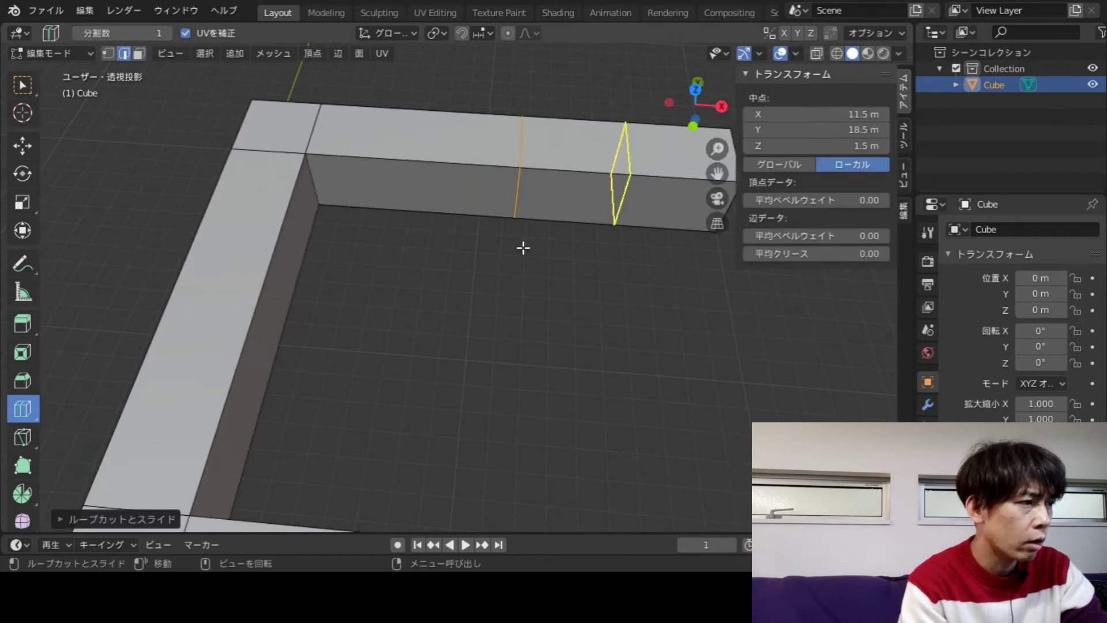
left_click(22, 146)
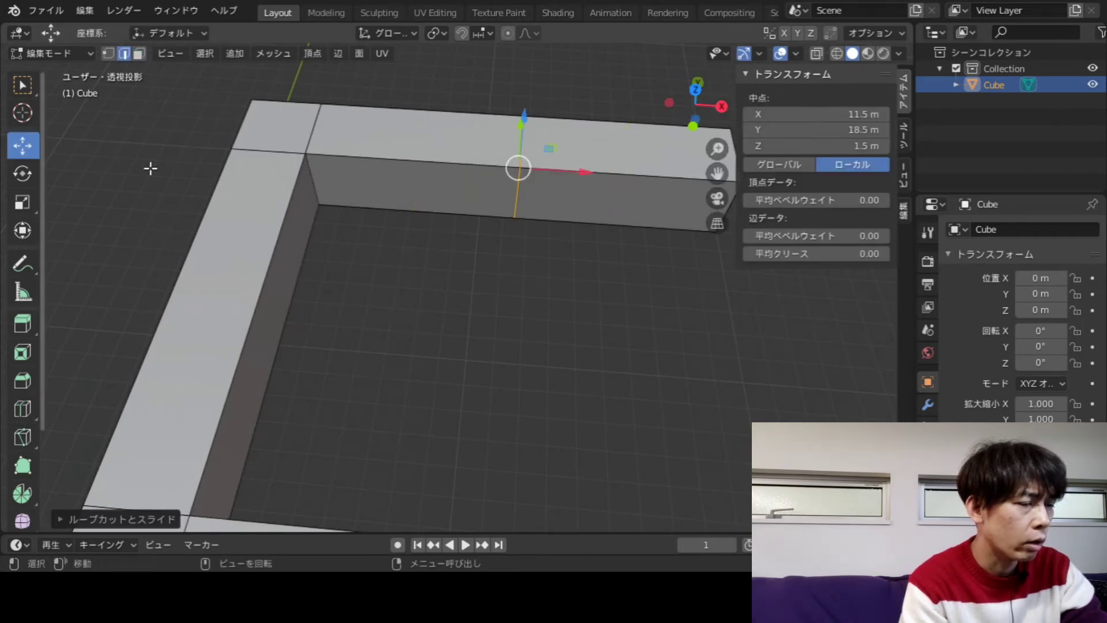
left_click(802, 114)
type("17")
key("Return")
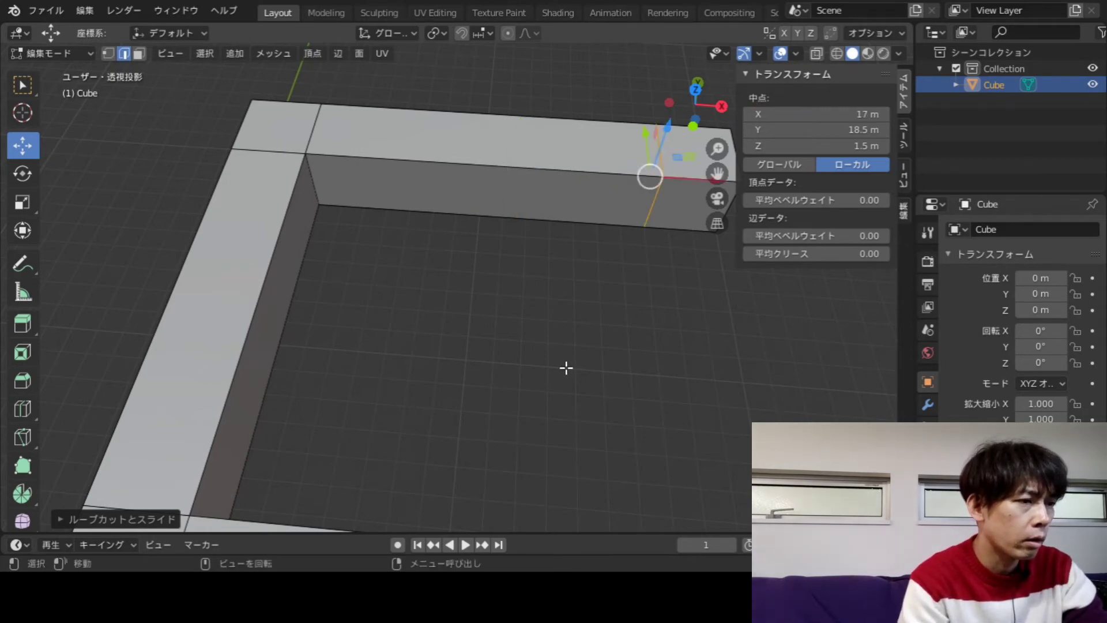
- Clear the selection, orbit to face the arm ends, and pick the near arm's end
left_click(613, 334)
scroll(631, 343, "down", 3)
scroll(630, 343, "down", 2)
middle_click_drag(714, 373, 565, 313)
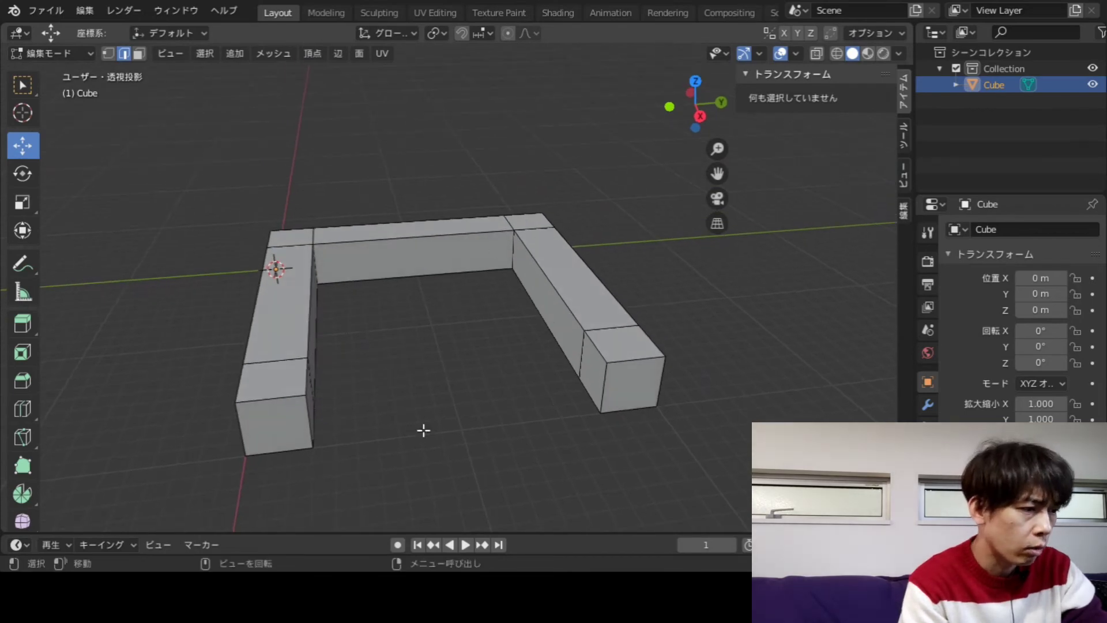
middle_click_drag(501, 358, 348, 344)
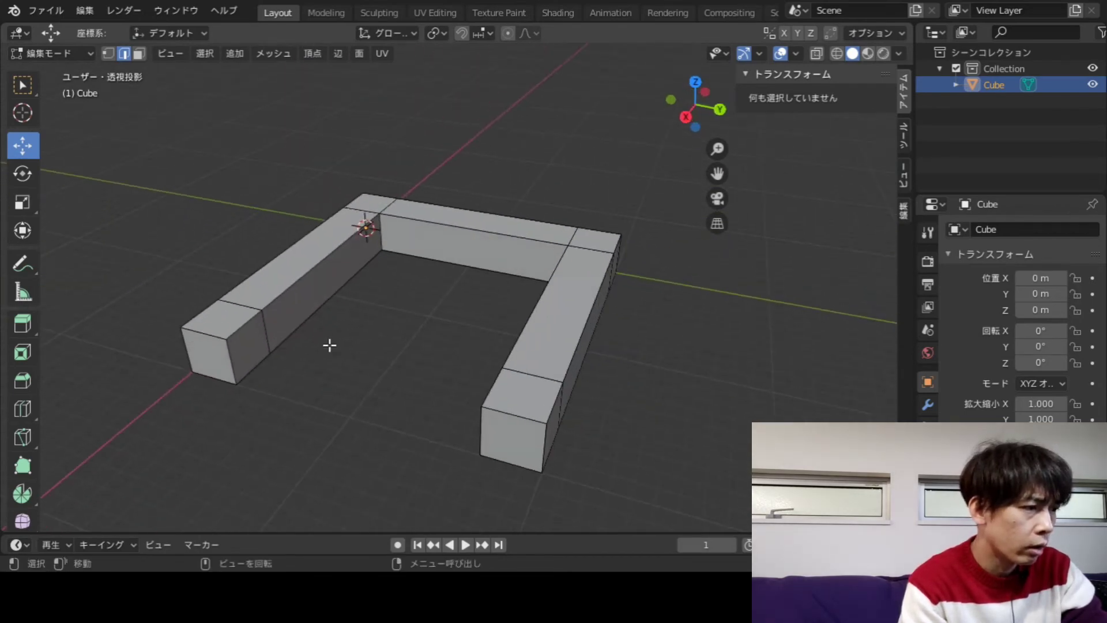
left_click(254, 352)
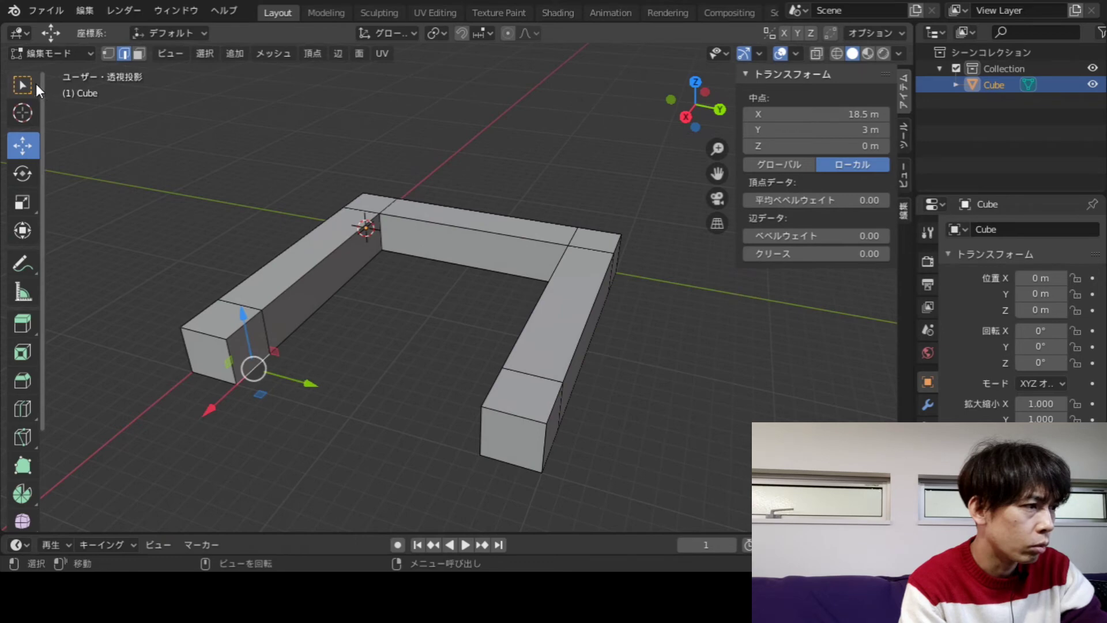
- Extrude the near arm's end face and set its median Y to 10-2, placing it at 8 m
left_click(143, 55)
left_click(263, 358)
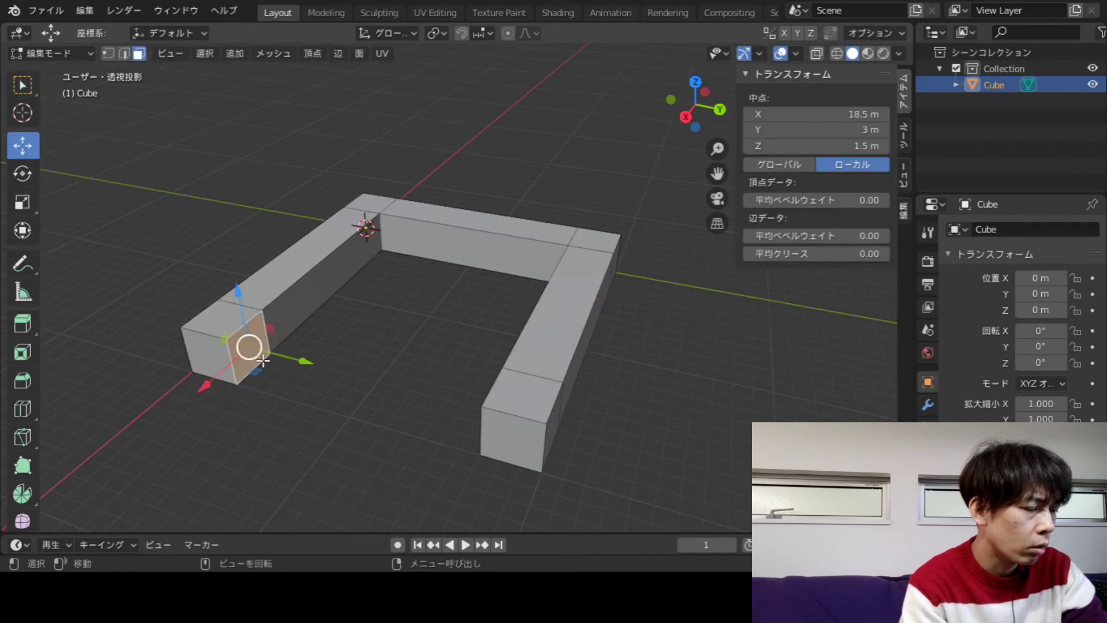
key("e")
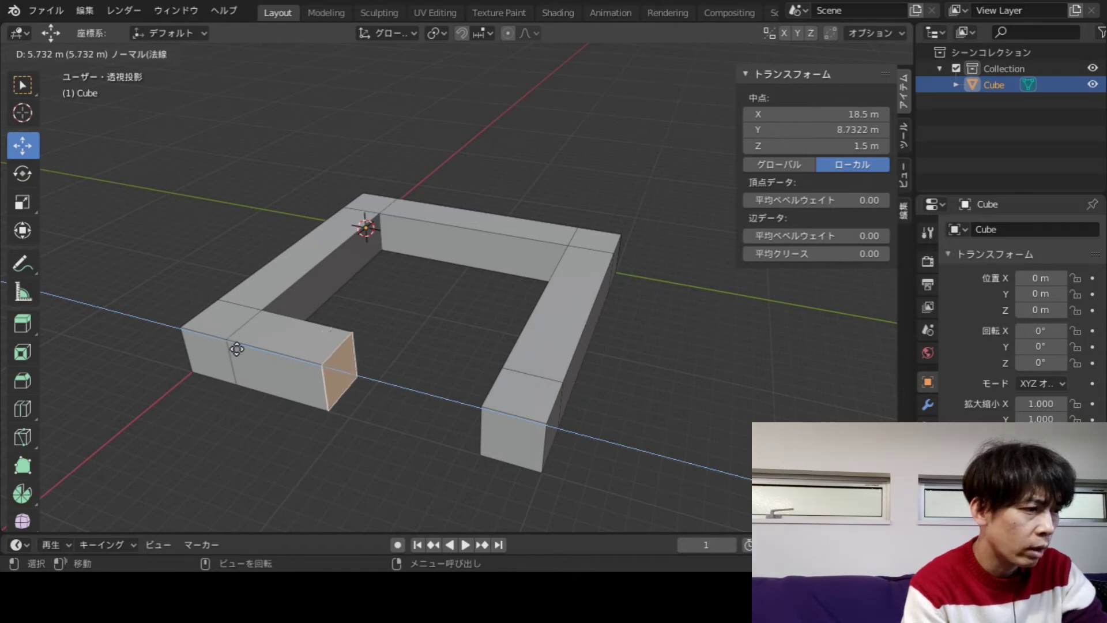
left_click(214, 340)
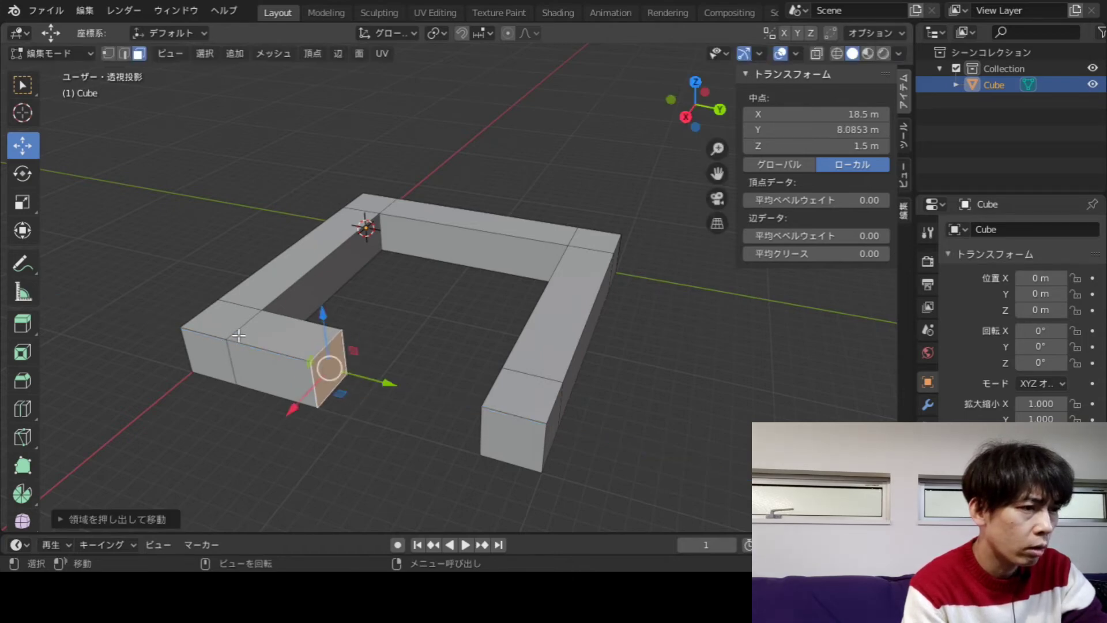
double_click(788, 130)
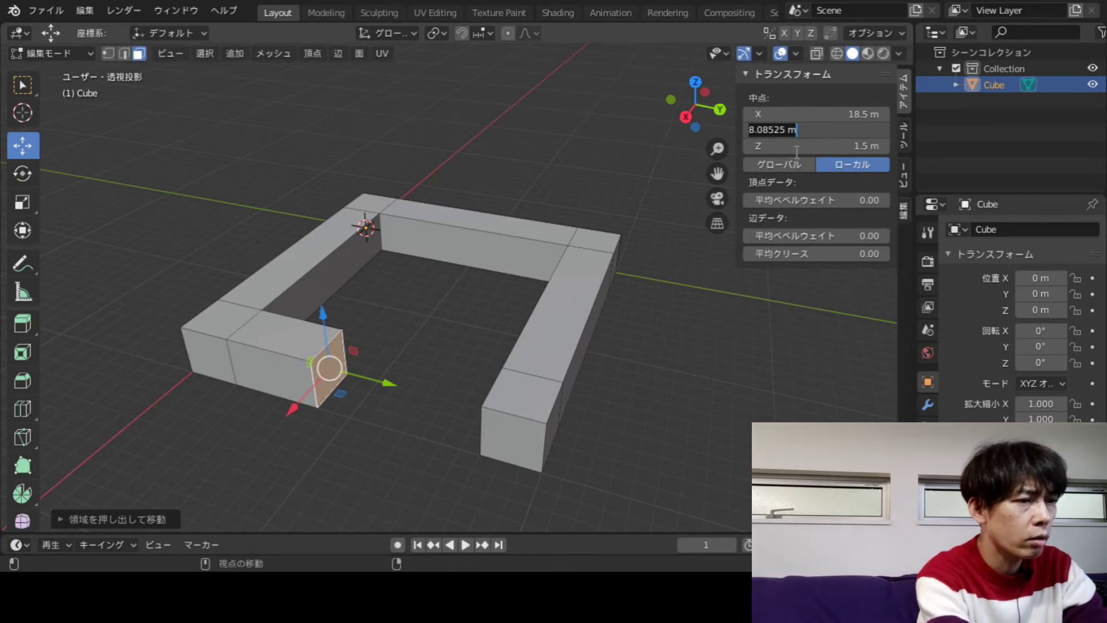
type("10")
key("Return")
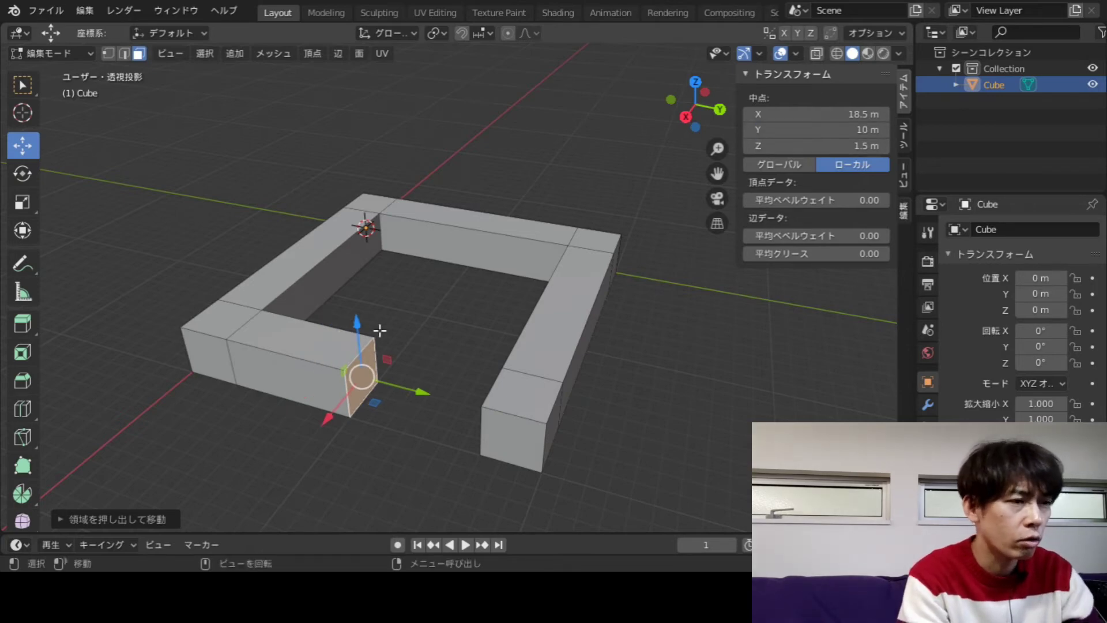
left_click(805, 129)
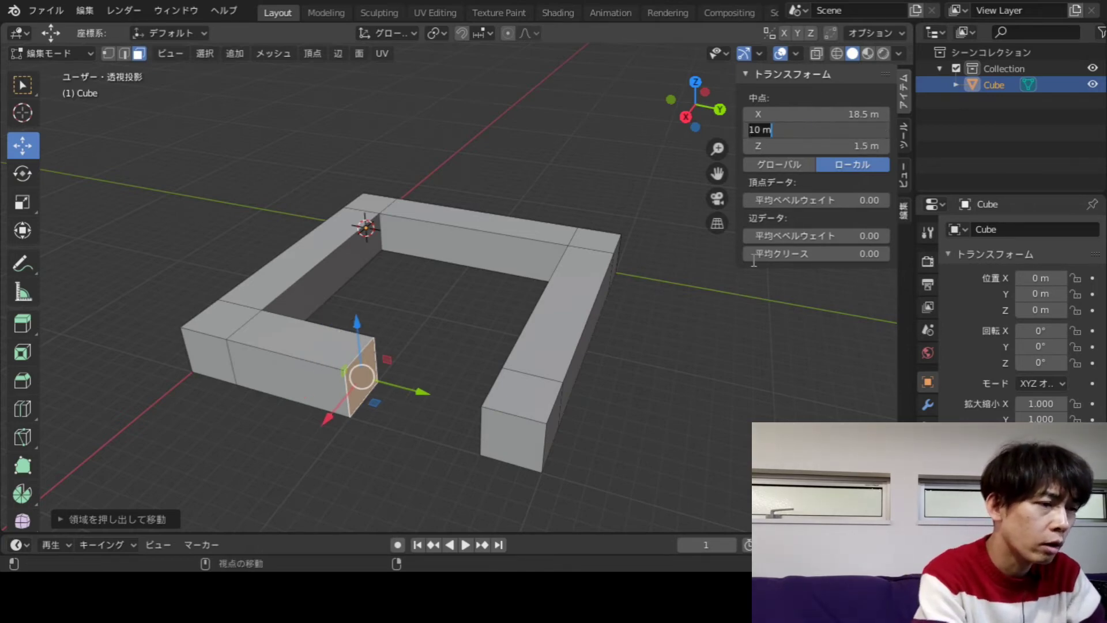
type("-2")
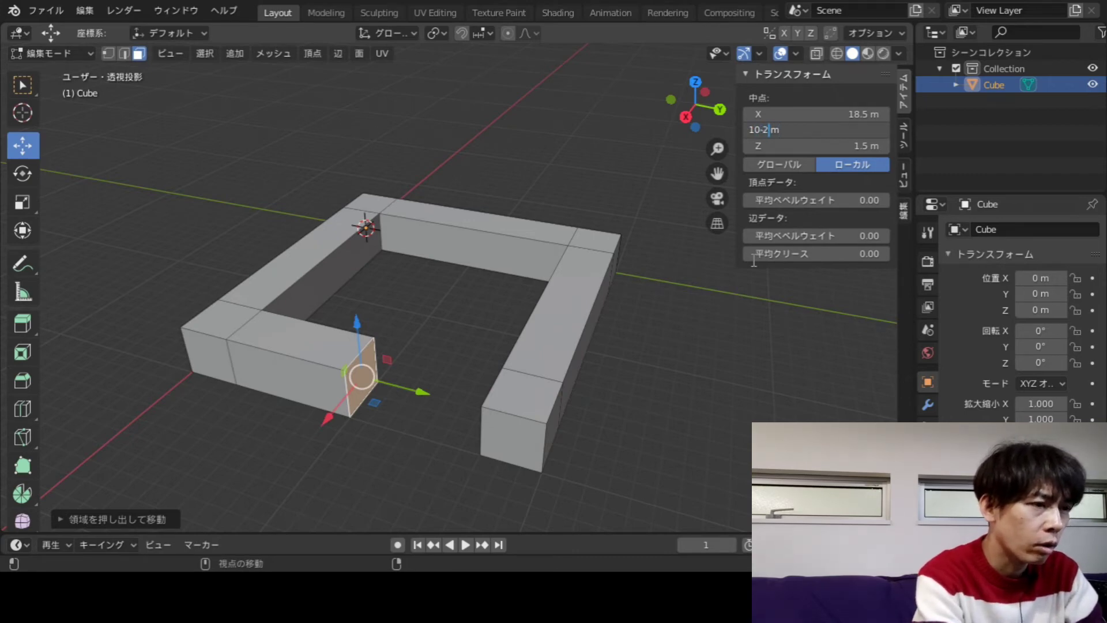
key("Return")
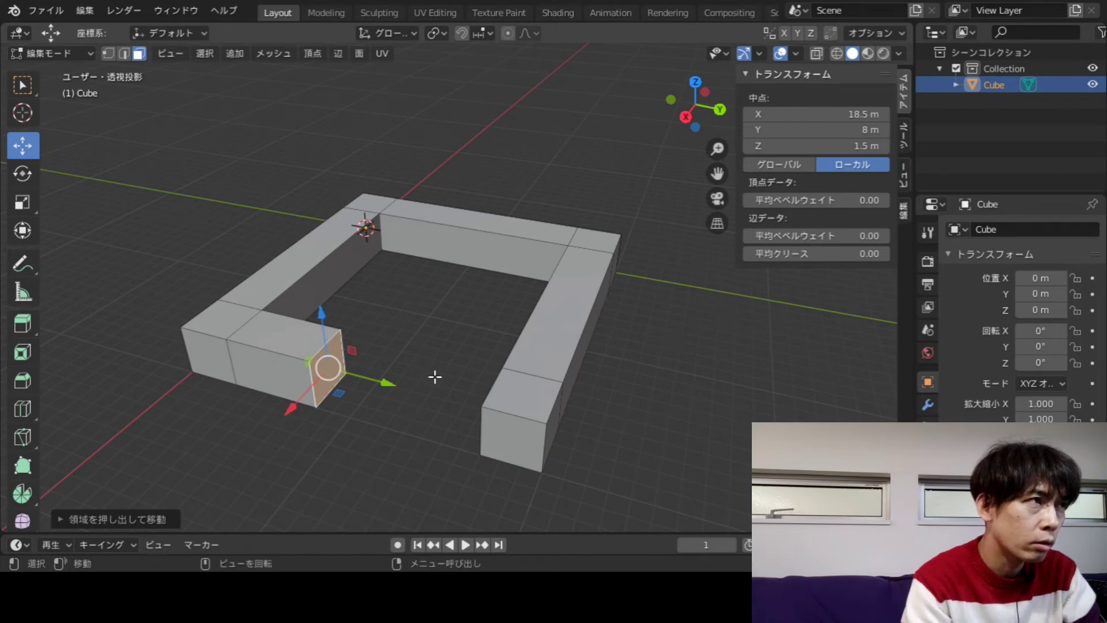
- Extrude the opposite arm's end face to median Y 10+2 = 12 m, then deselect
middle_click_drag(436, 415, 540, 407)
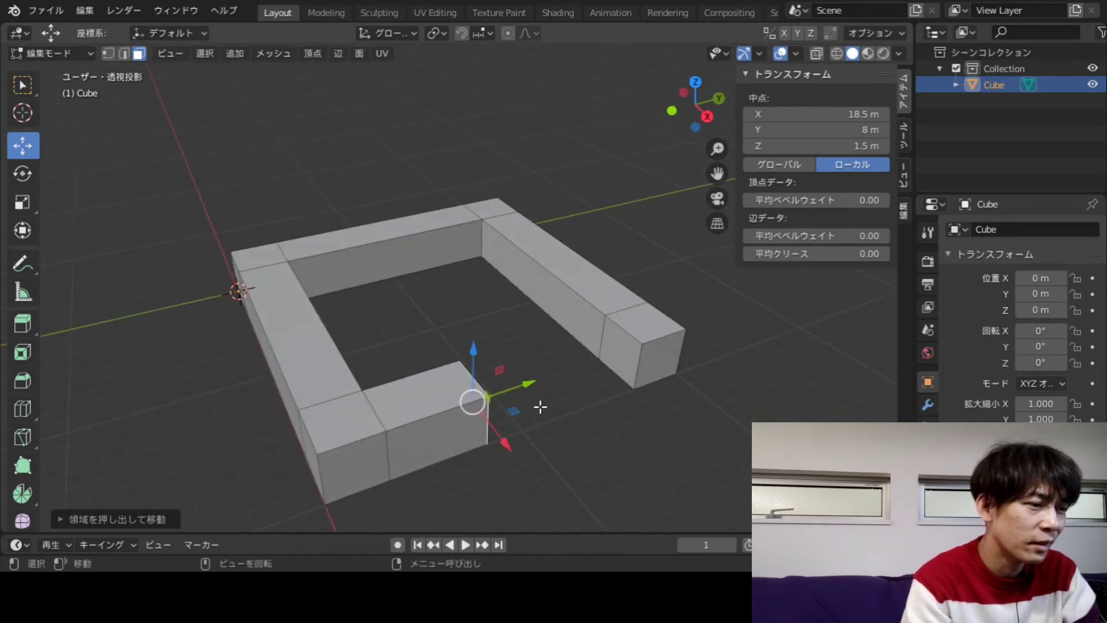
left_click(619, 359)
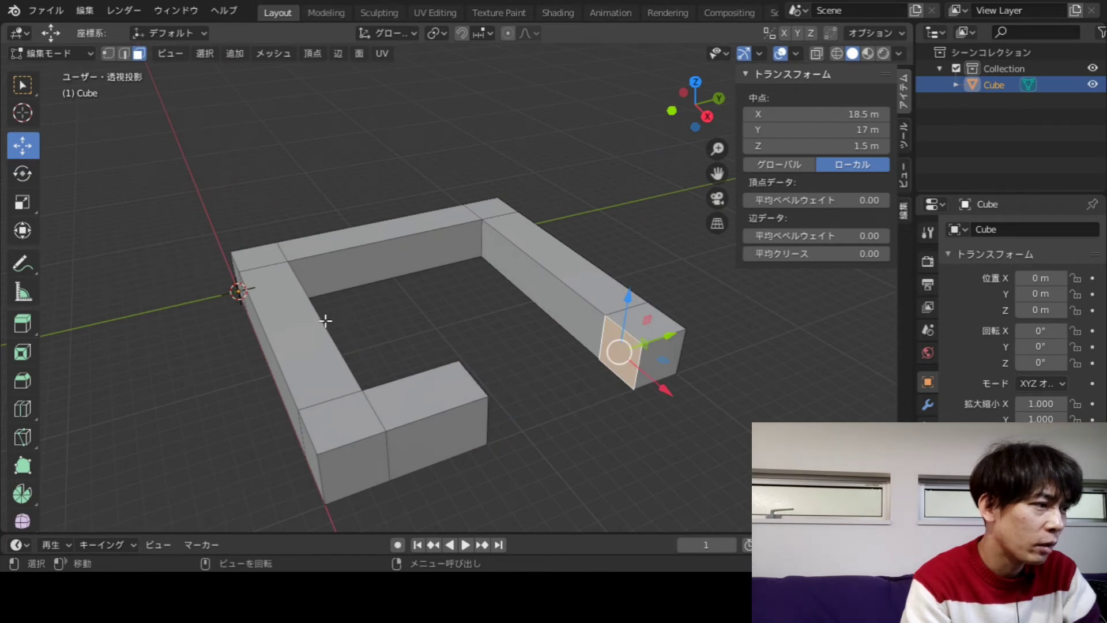
left_click(20, 326)
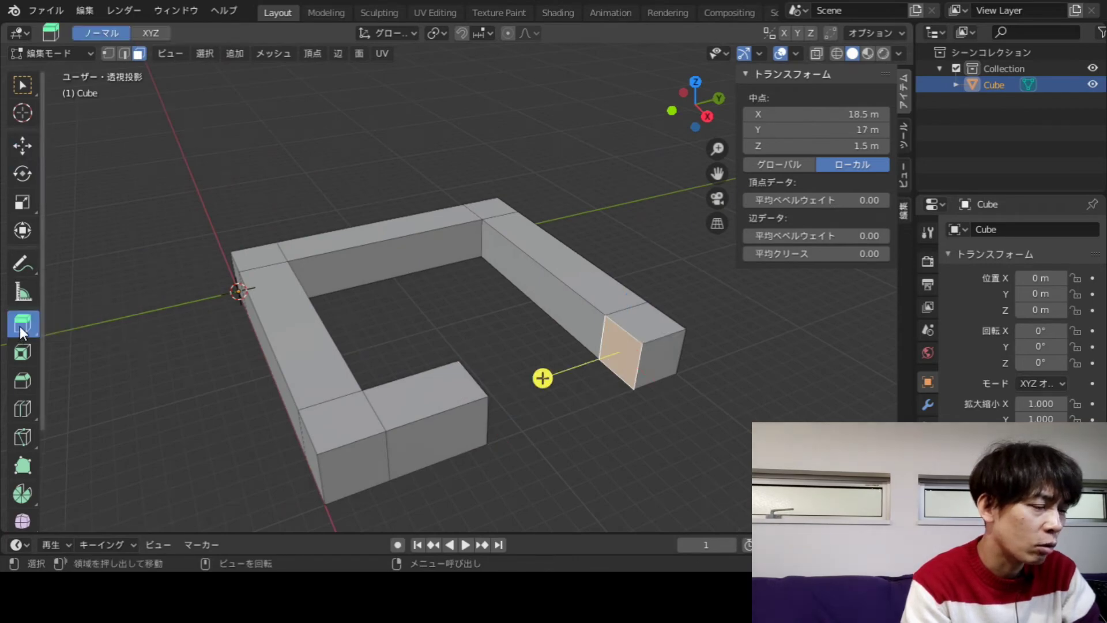
left_click_drag(528, 383, 555, 351)
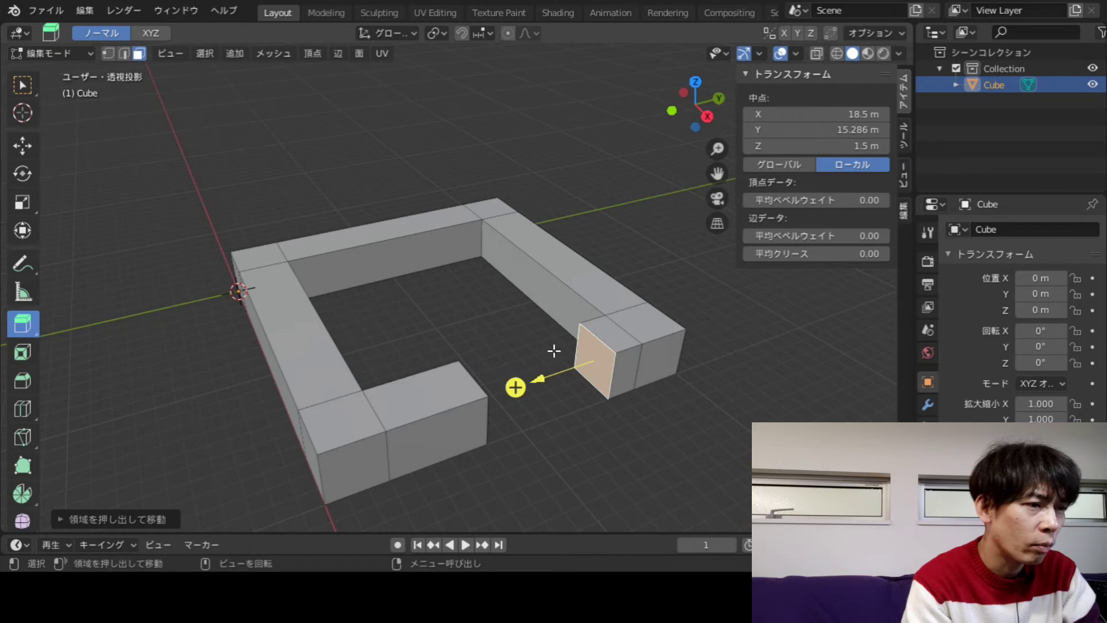
left_click(822, 130)
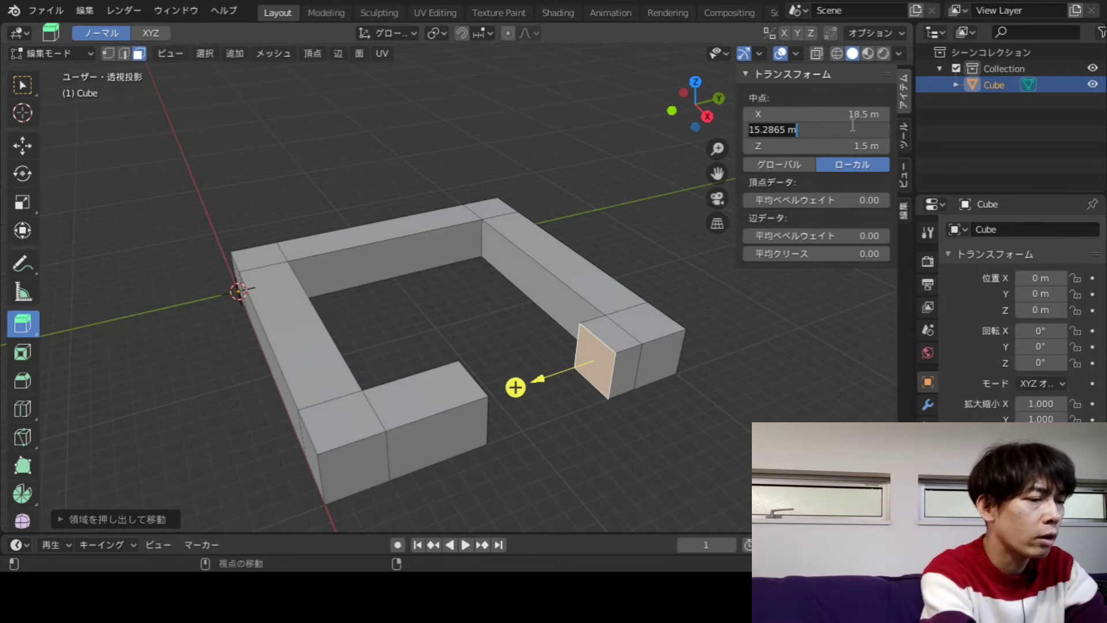
type("10")
key("Return")
left_click(817, 130)
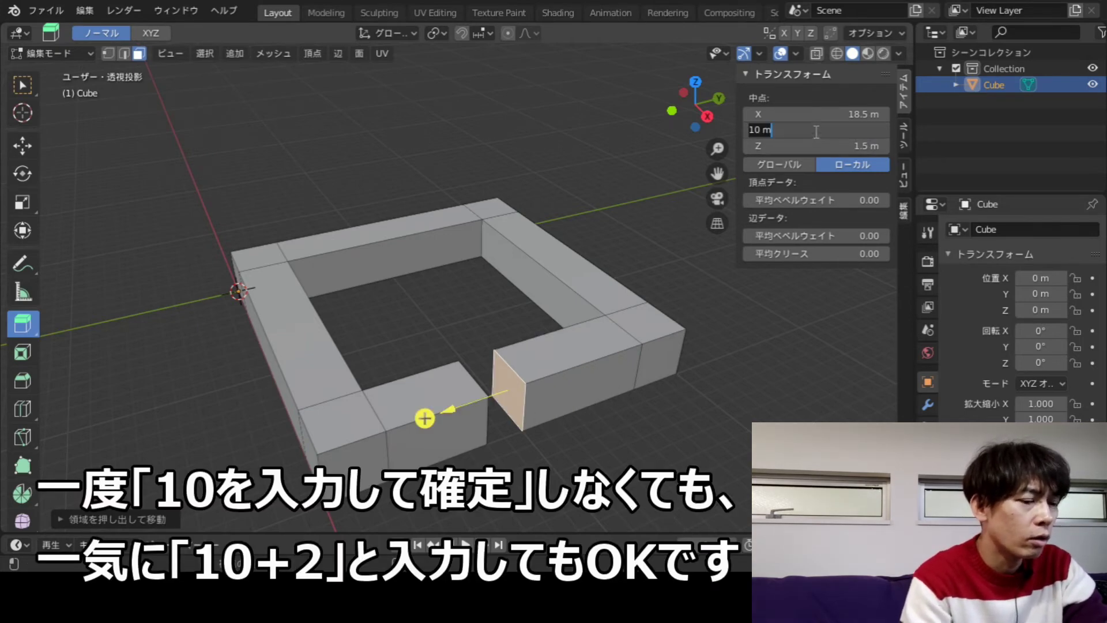
key("Left")
key("Left")
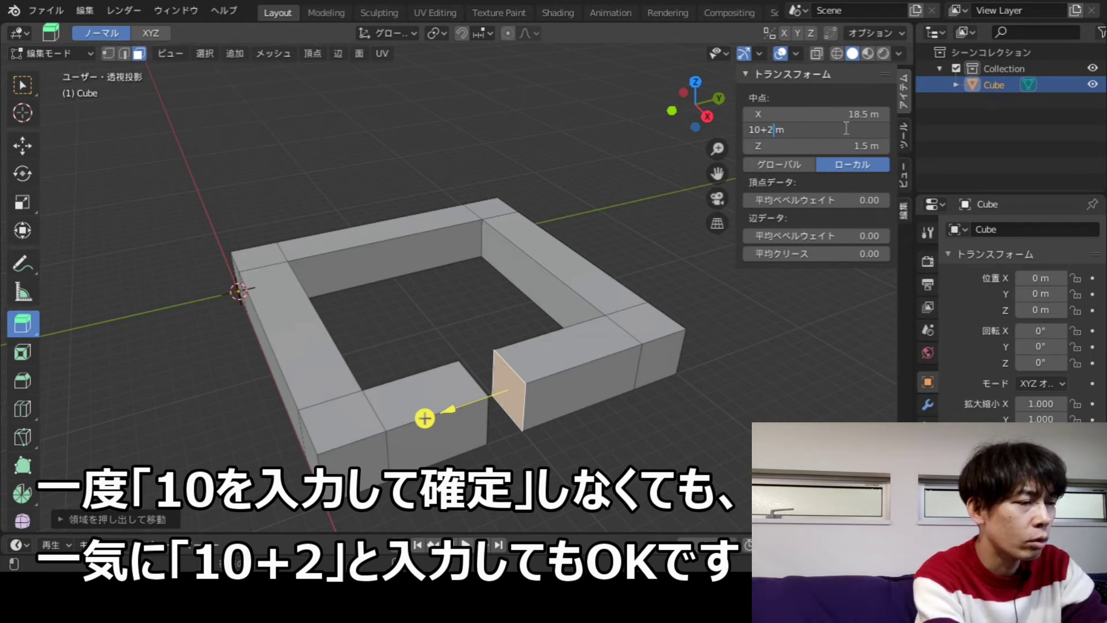
key("Return")
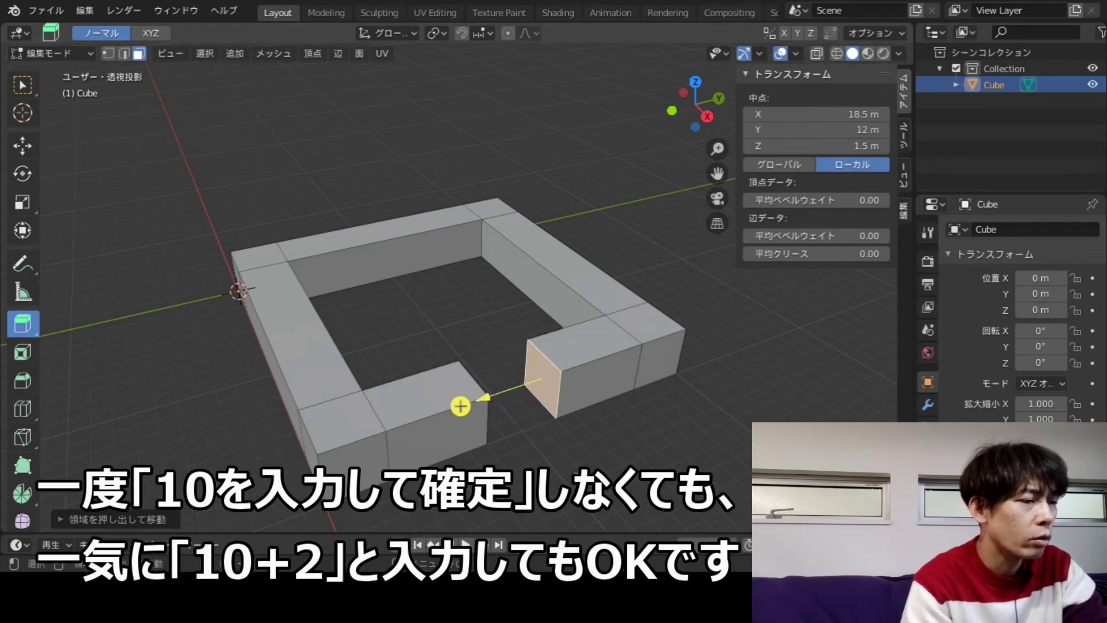
left_click(460, 406)
middle_click_drag(461, 406, 486, 443)
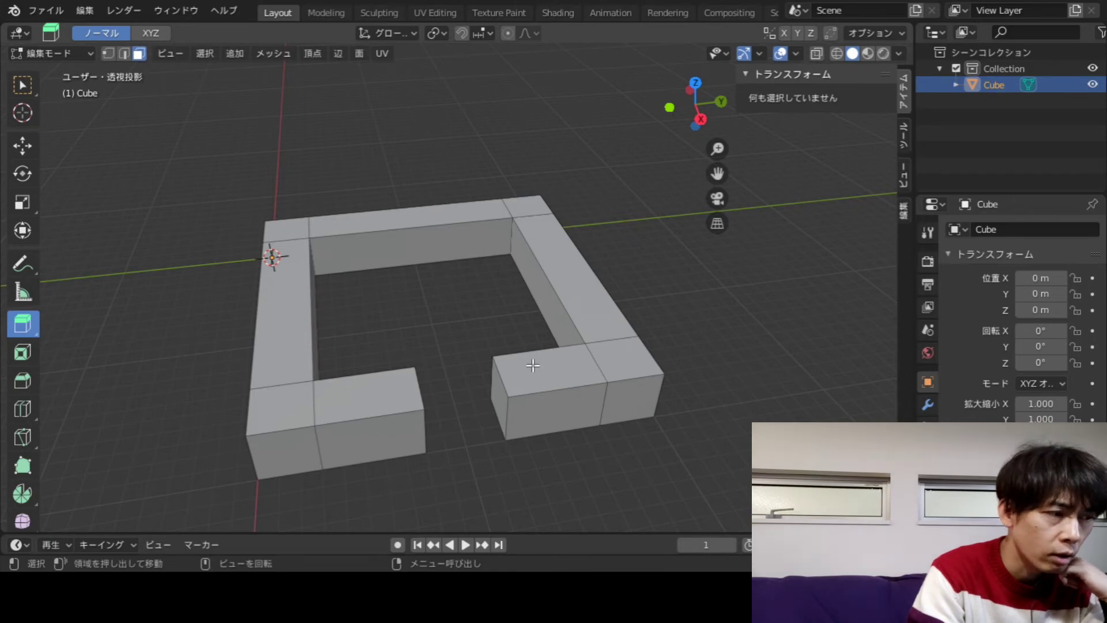
- Check the frame from the top view, orbit the gap to the right, and select the back beam's top face
scroll(363, 331, "up", 1)
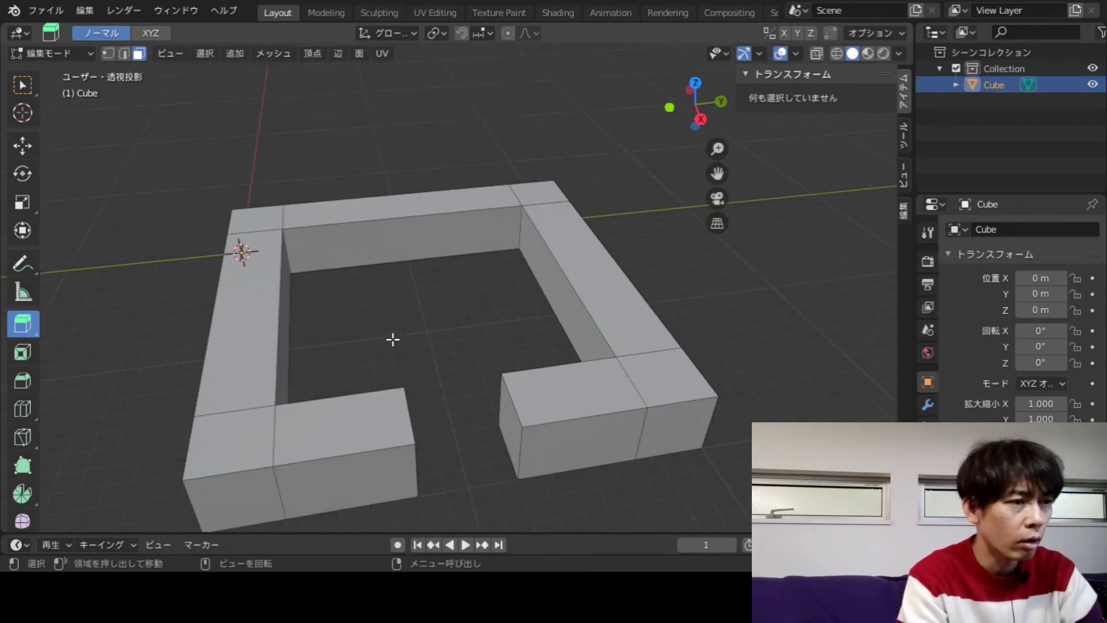
left_click(695, 82)
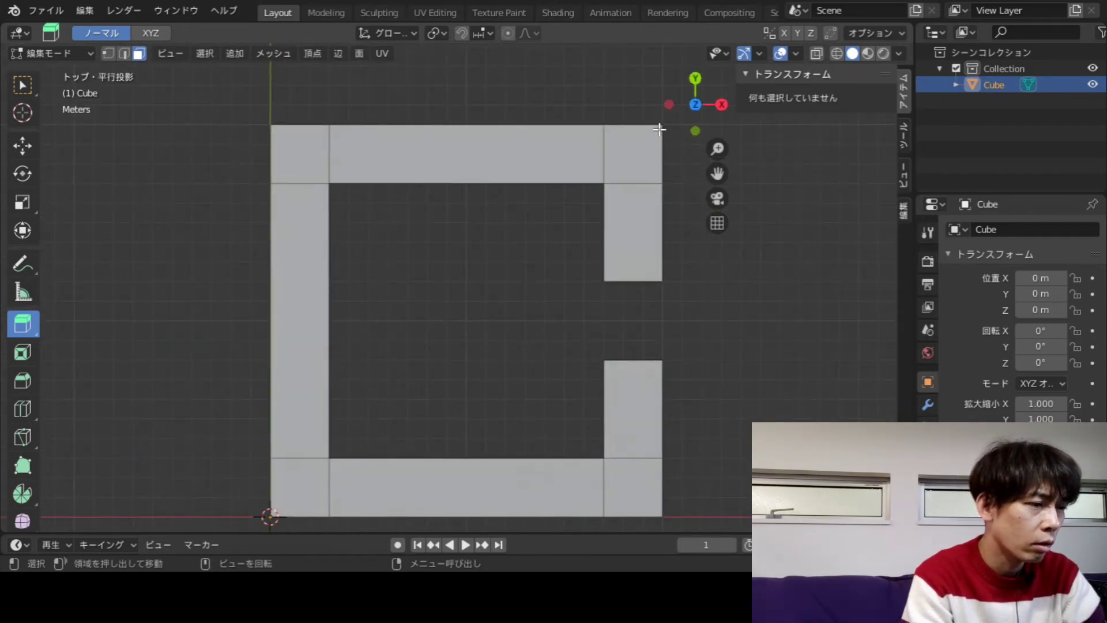
scroll(538, 340, "down", 1)
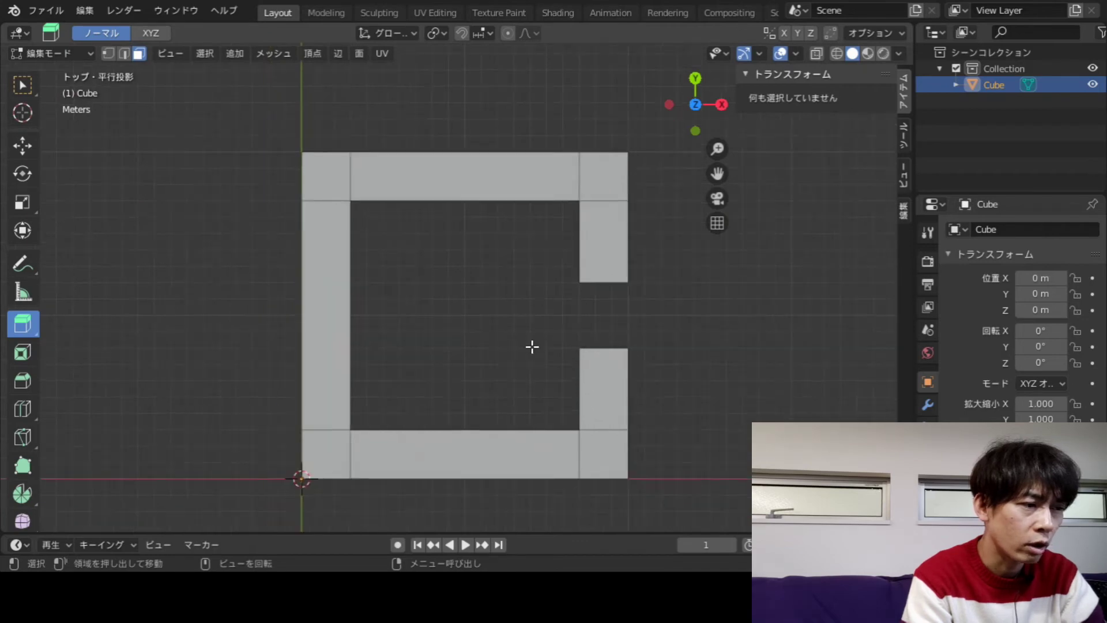
scroll(532, 345, "down", 1)
middle_click_drag(533, 383, 453, 302)
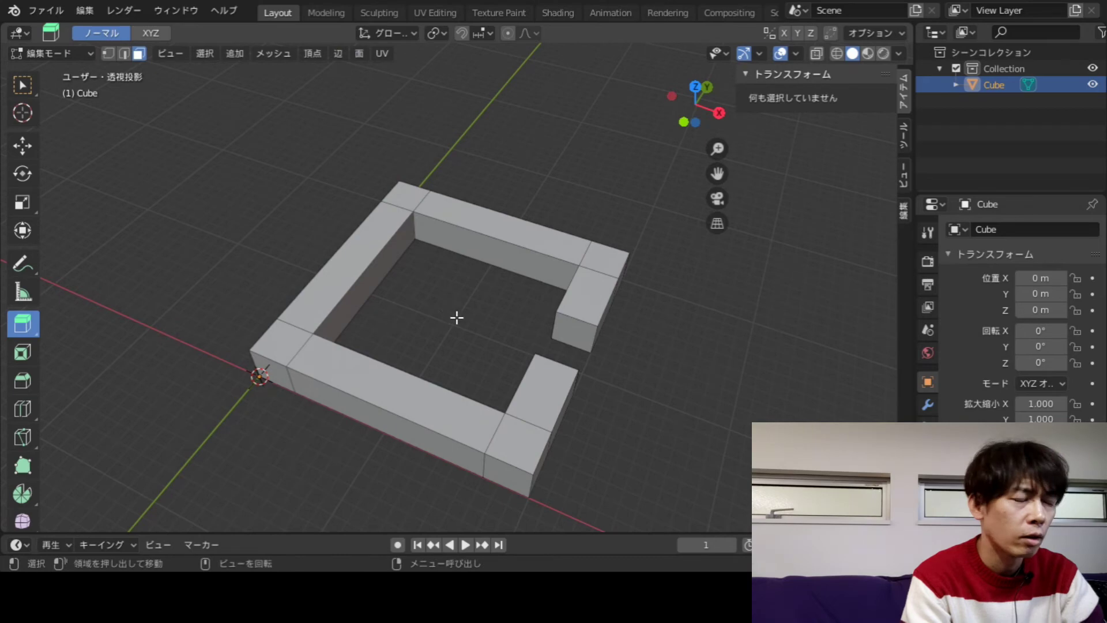
mouse_move(498, 387)
middle_mouse_down()
mouse_move(507, 369)
mouse_move(450, 346)
mouse_move(365, 353)
mouse_move(240, 282)
mouse_move(383, 341)
mouse_move(491, 246)
mouse_move(580, 371)
mouse_move(437, 376)
mouse_move(455, 351)
middle_mouse_up()
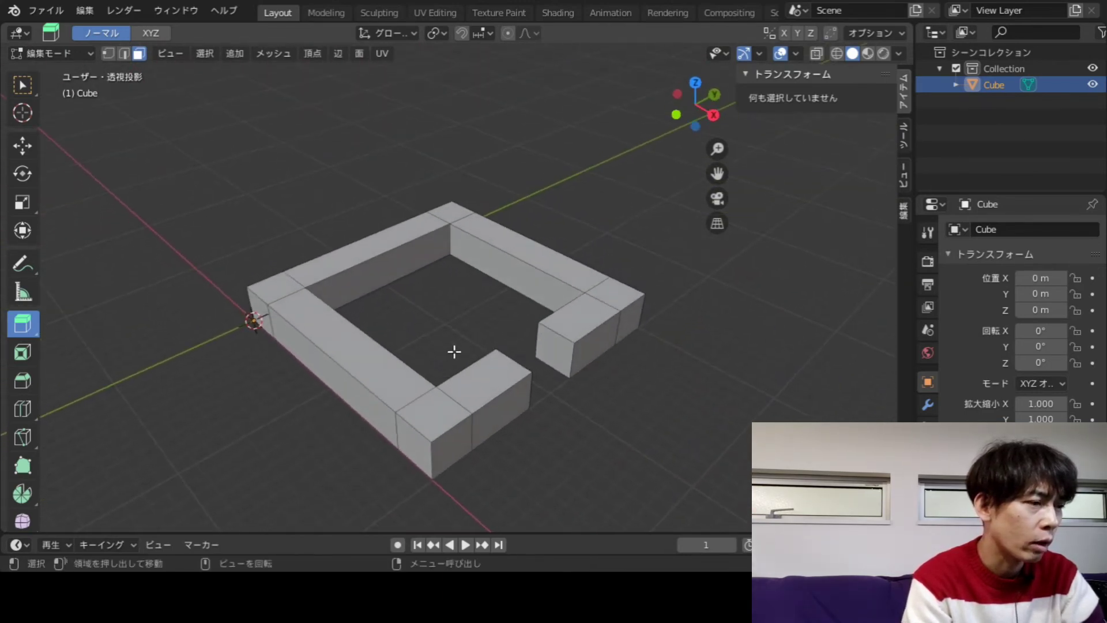
left_click(402, 232)
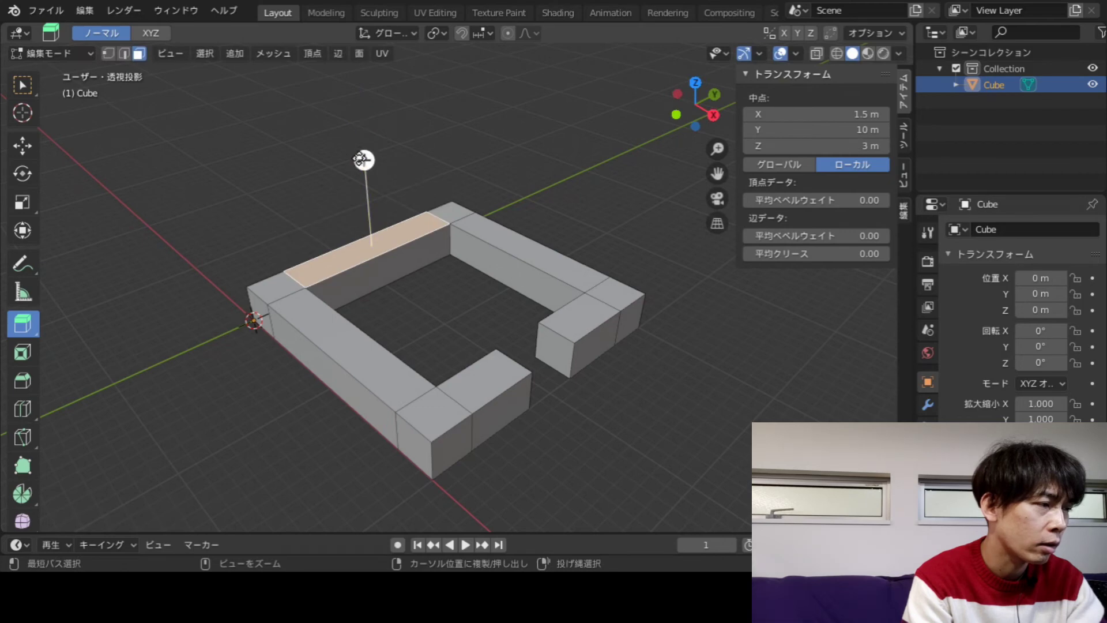
left_click(26, 95)
left_click(198, 184)
left_click(362, 257)
left_click(23, 146)
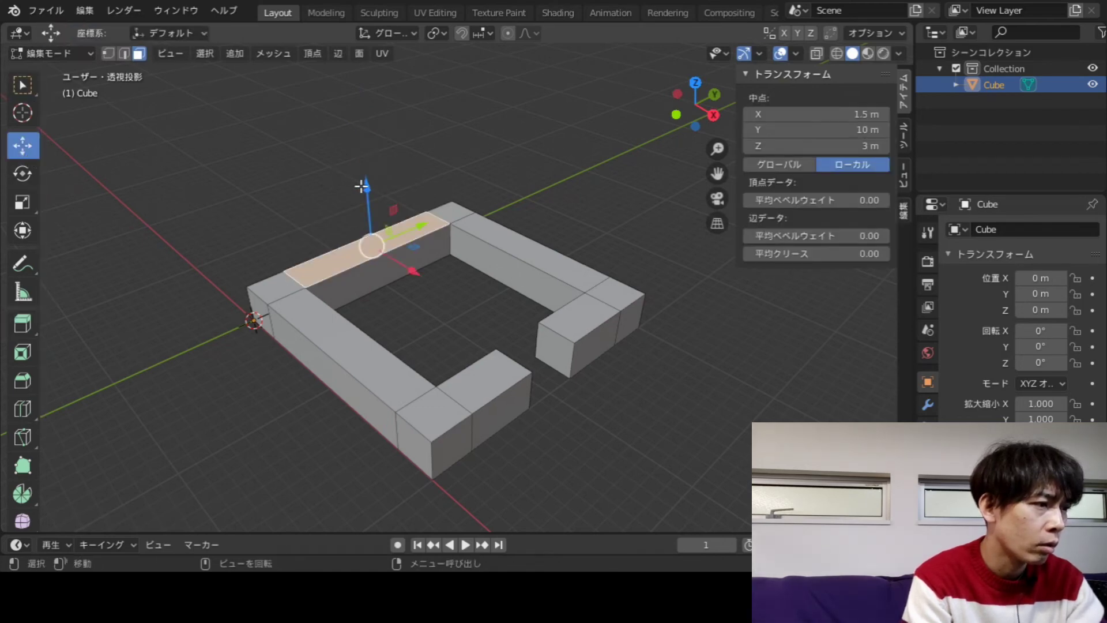
left_click_drag(366, 185, 370, 128)
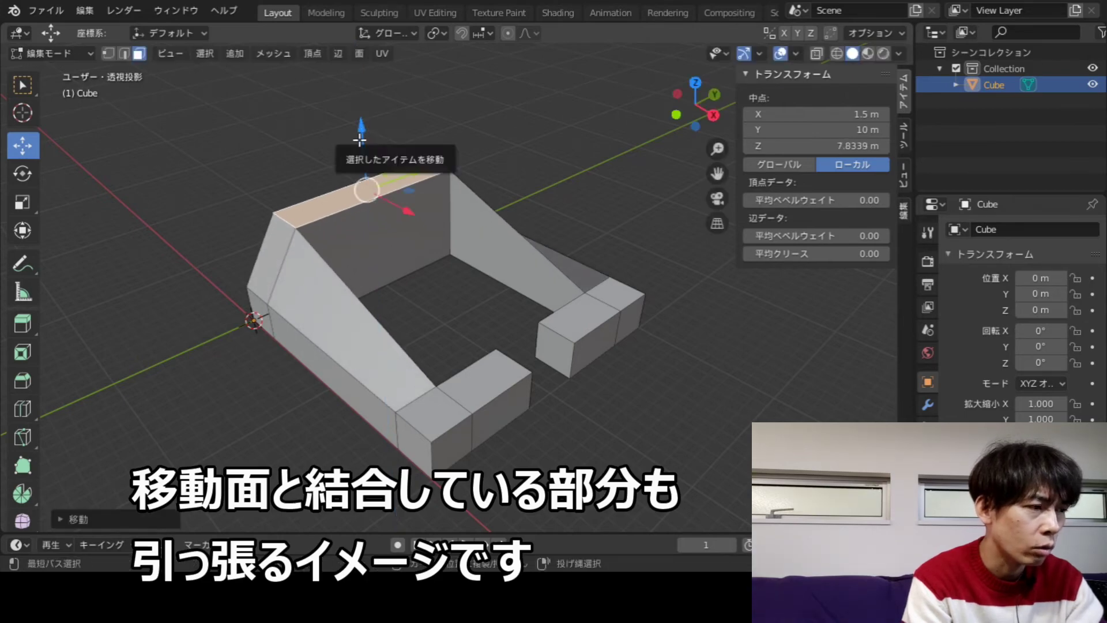
key("ctrl+z")
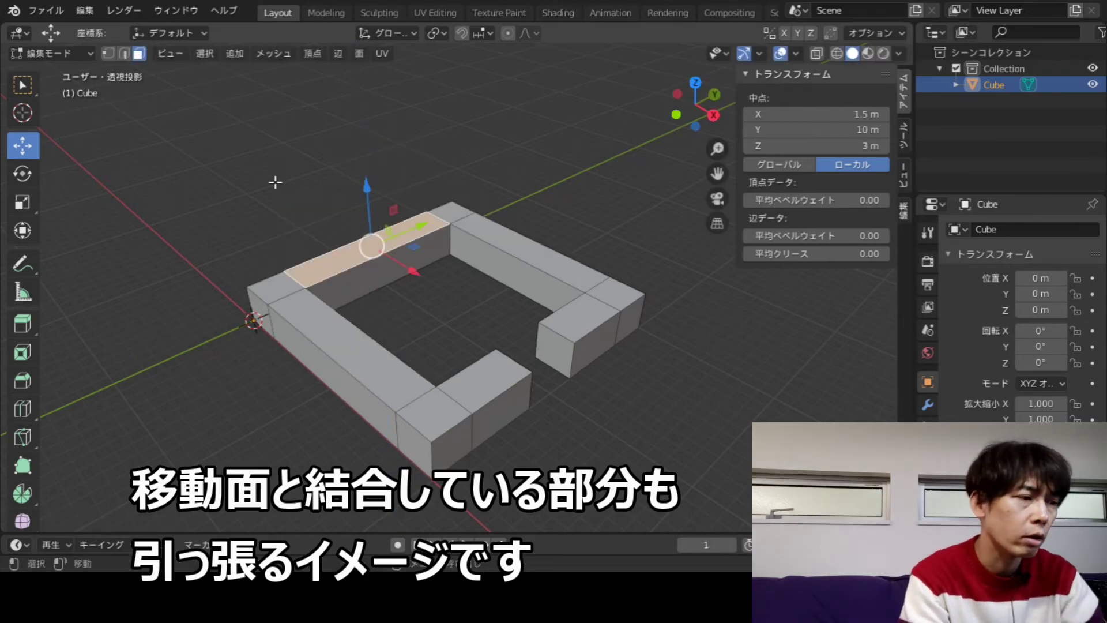
left_click(240, 213)
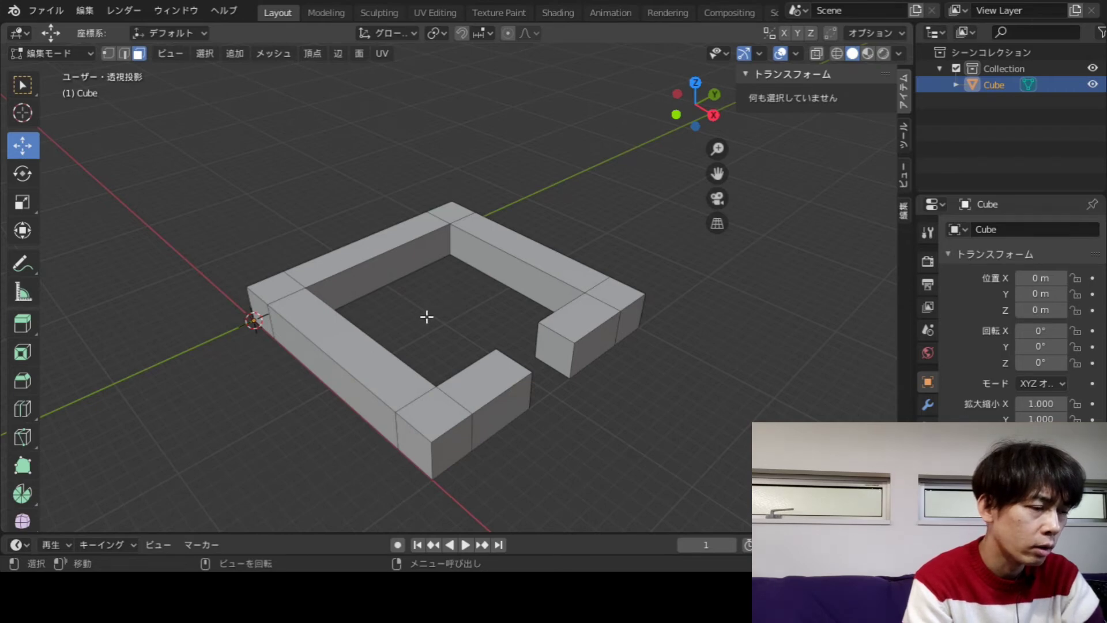
scroll(581, 398, "up", 2)
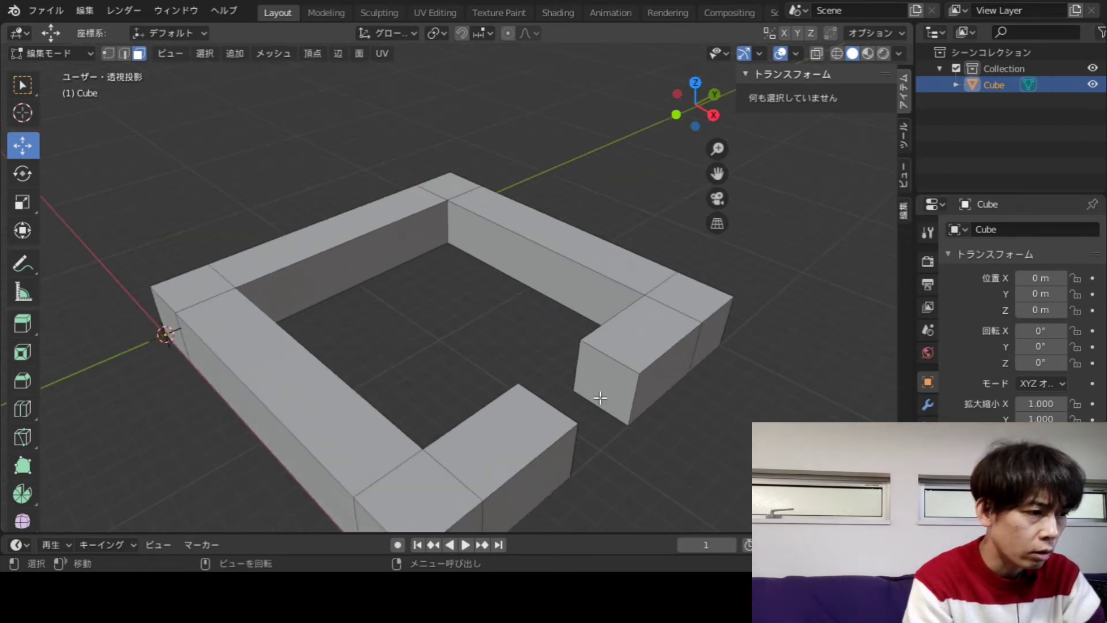
middle_click_drag(650, 426, 551, 424)
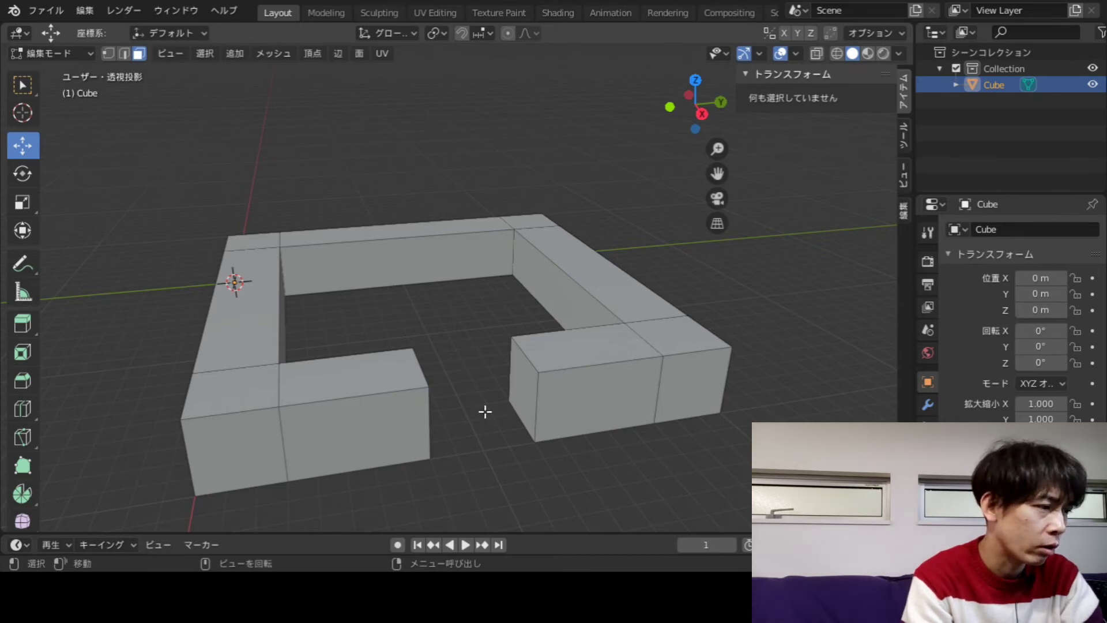
- Loop cut the front arm and move the new loop to median Y 6 m
left_click(23, 408)
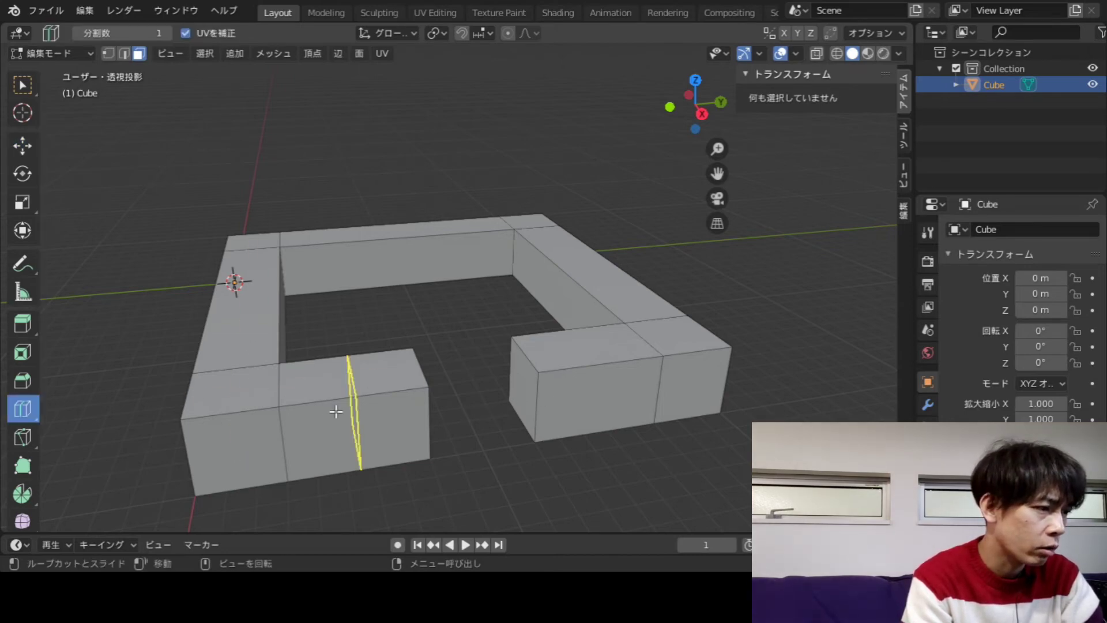
left_click(354, 411)
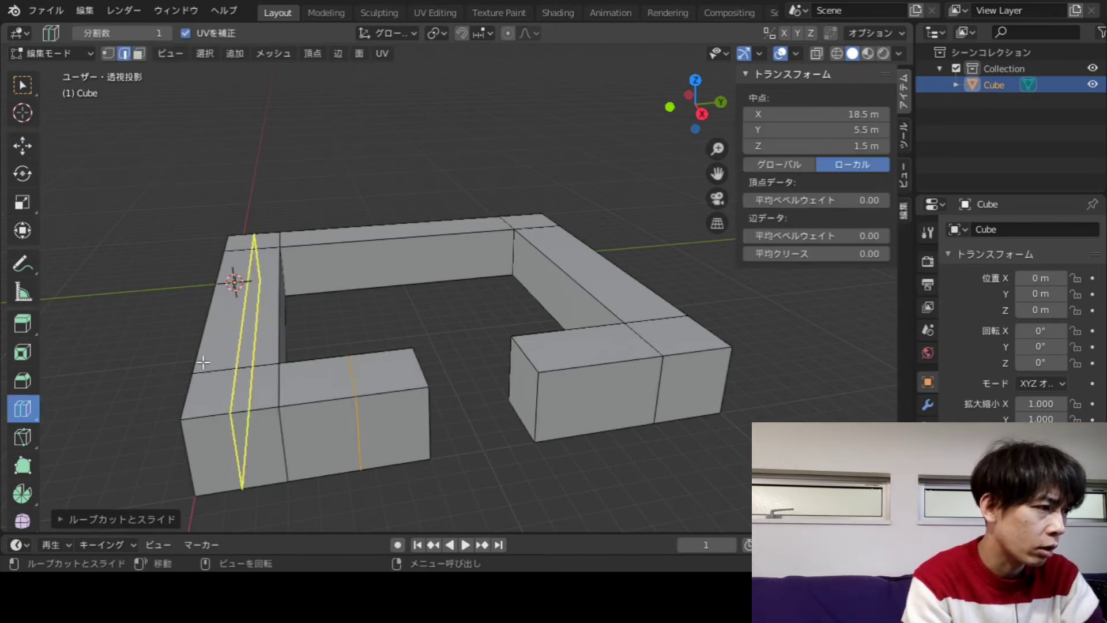
left_click(22, 137)
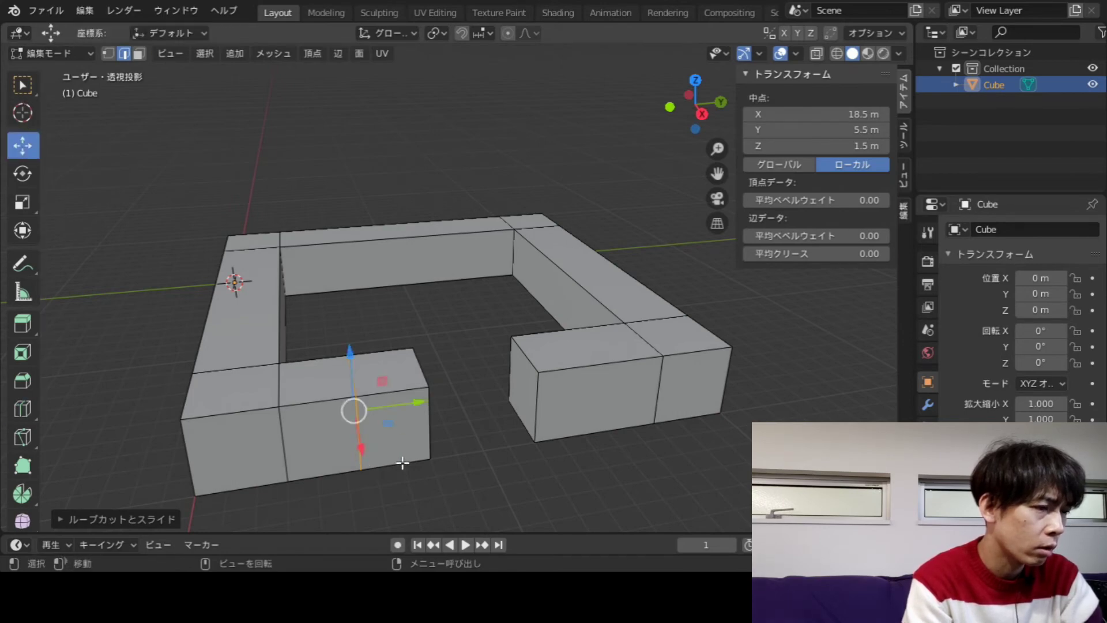
double_click(808, 128)
type("6")
key("Return")
- Loop cut the other arm and move the new loop to median Y 14 m
left_click(686, 419)
middle_click_drag(685, 420, 457, 424)
left_click(25, 419)
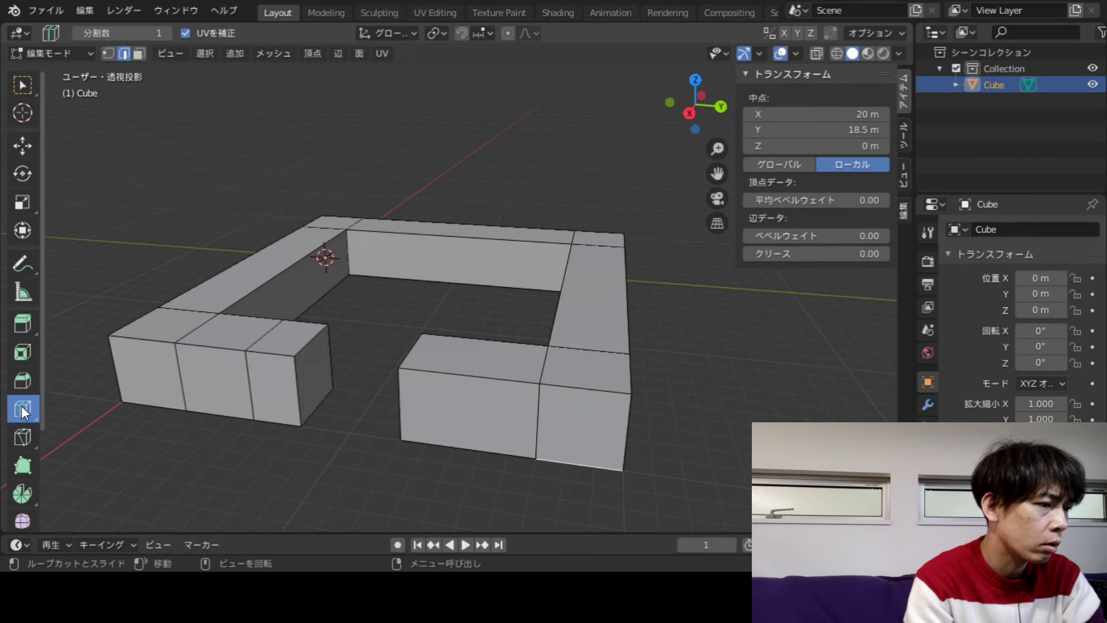
left_click(440, 399)
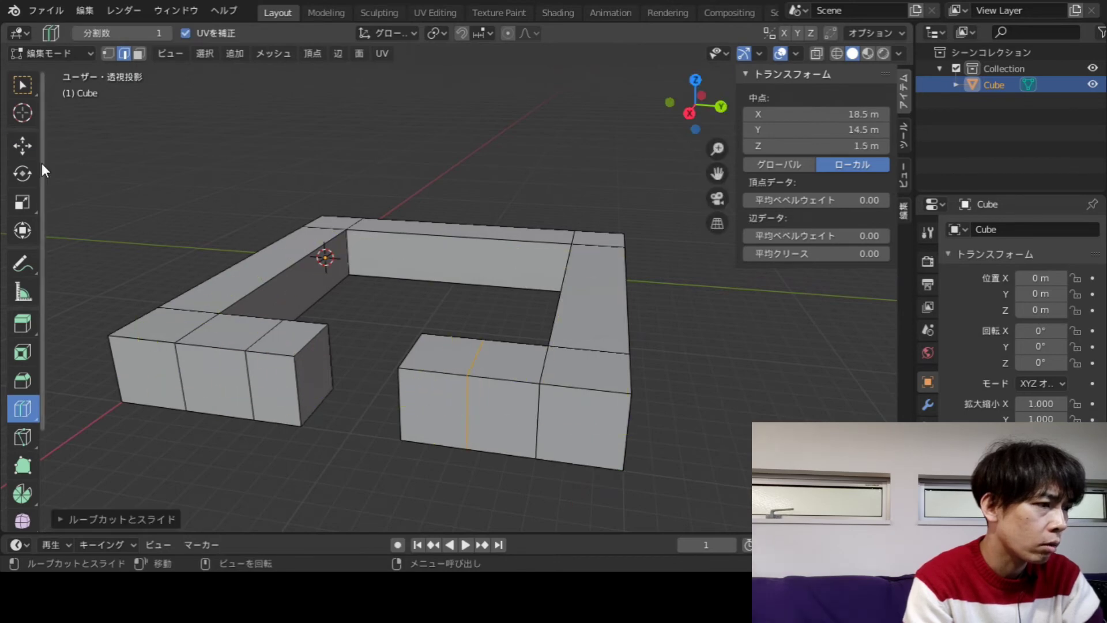
left_click(23, 146)
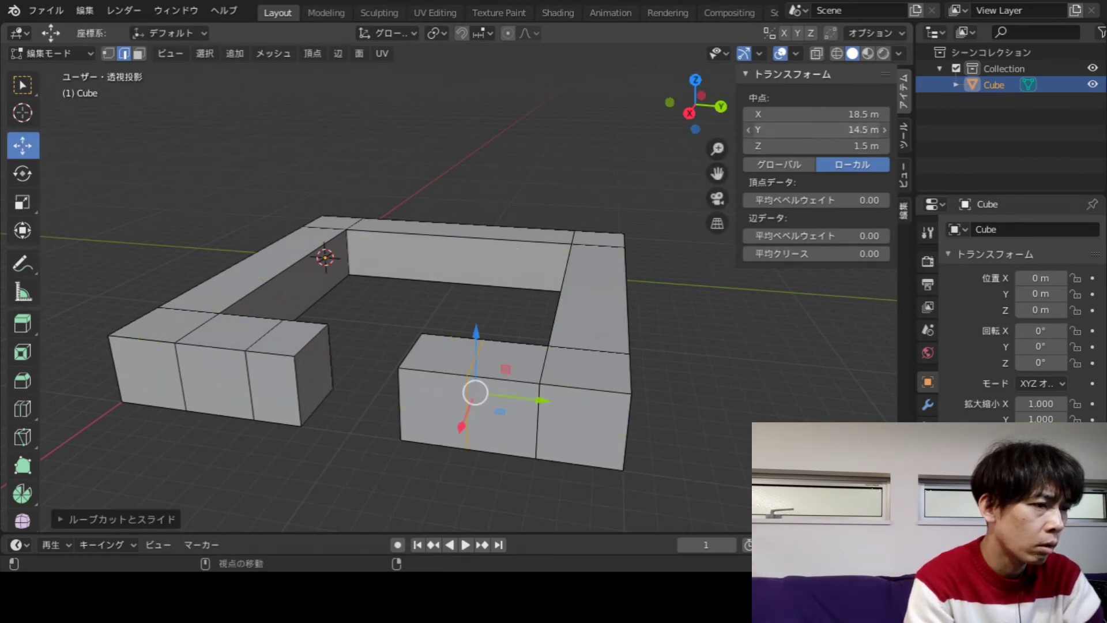
left_click(814, 130)
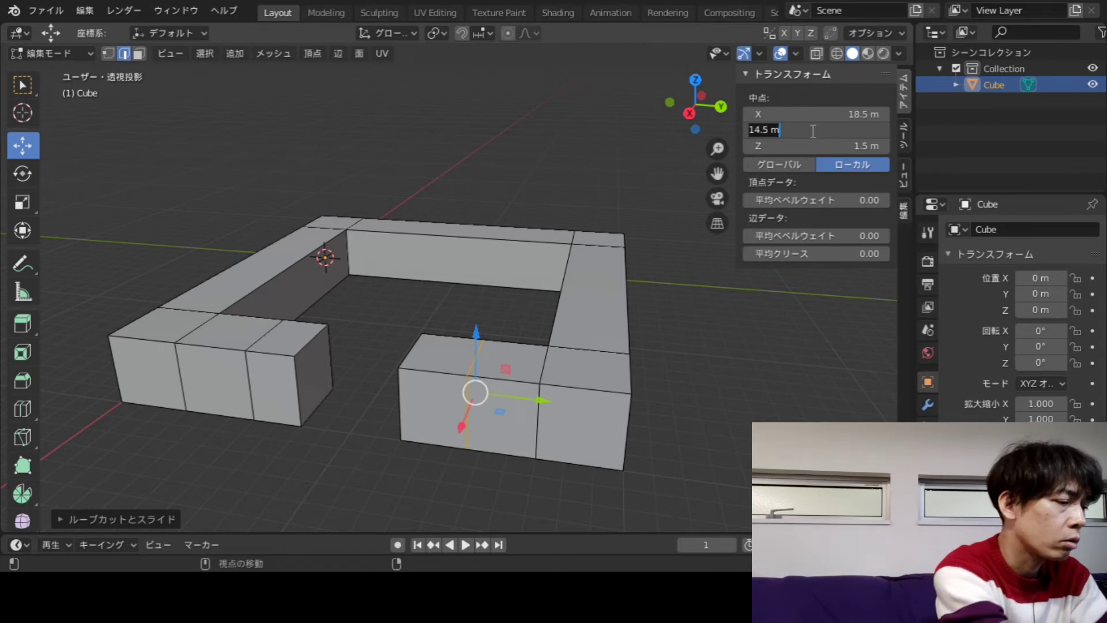
type("14")
key("Return")
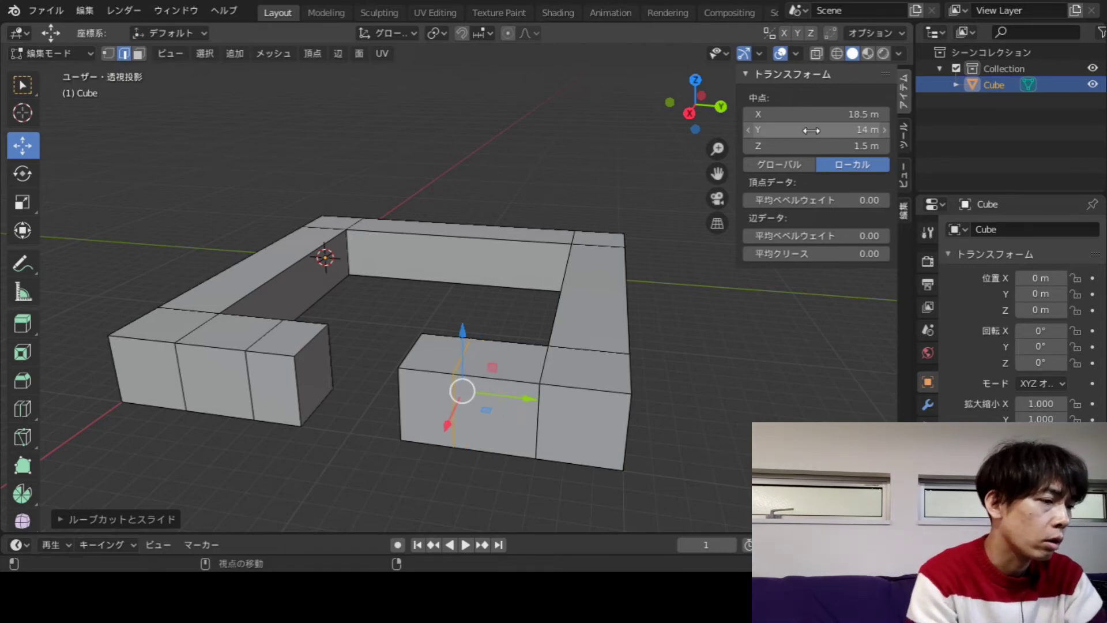
- Clear the mesh selection with Alt+A and pick an edge on the near arm tip
left_click(251, 398, "alt")
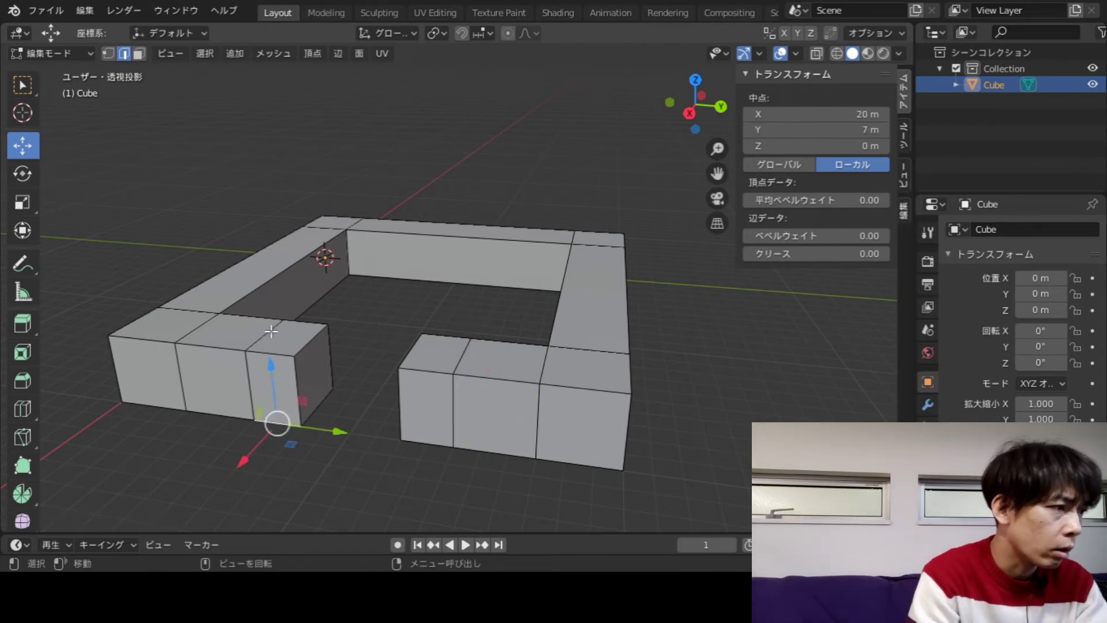
left_click(14, 85)
key("alt+a")
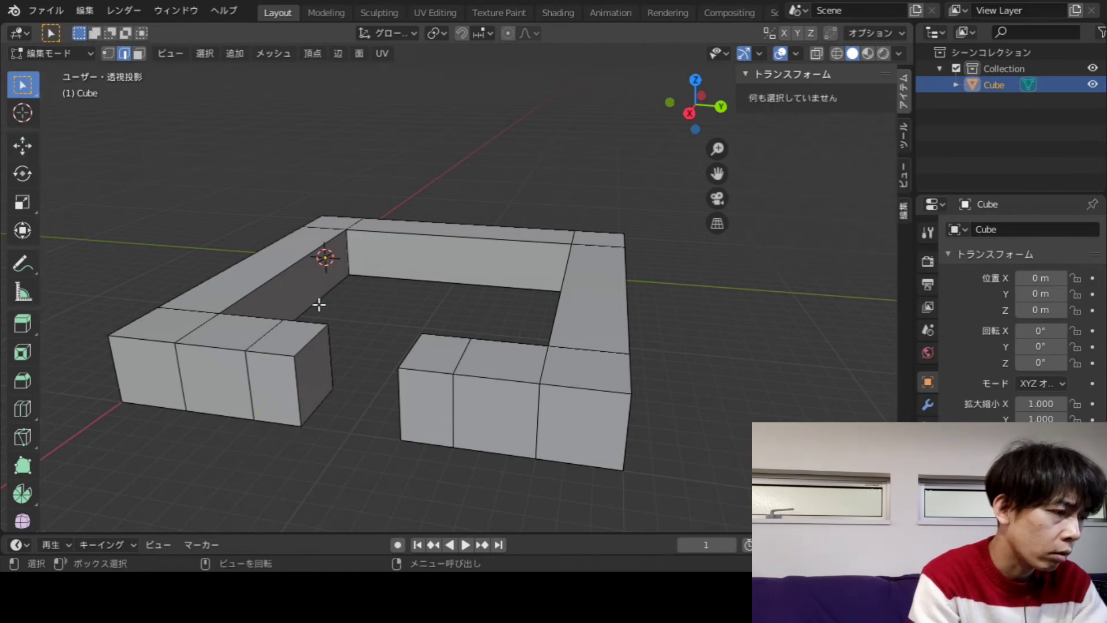
middle_click_drag(363, 339, 375, 347)
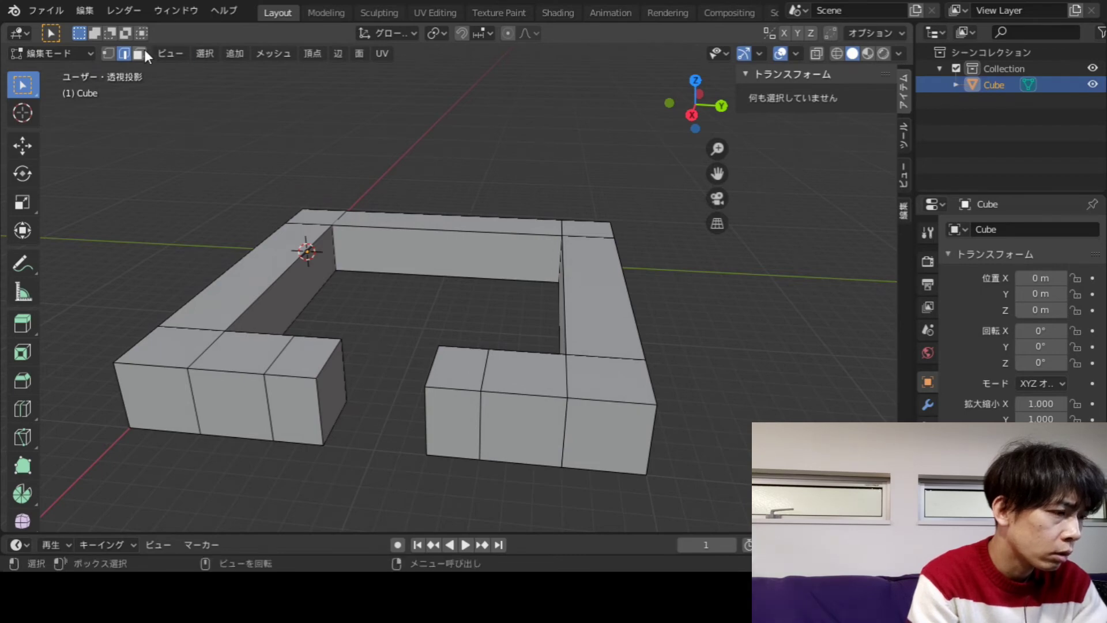
left_click(318, 404, "alt")
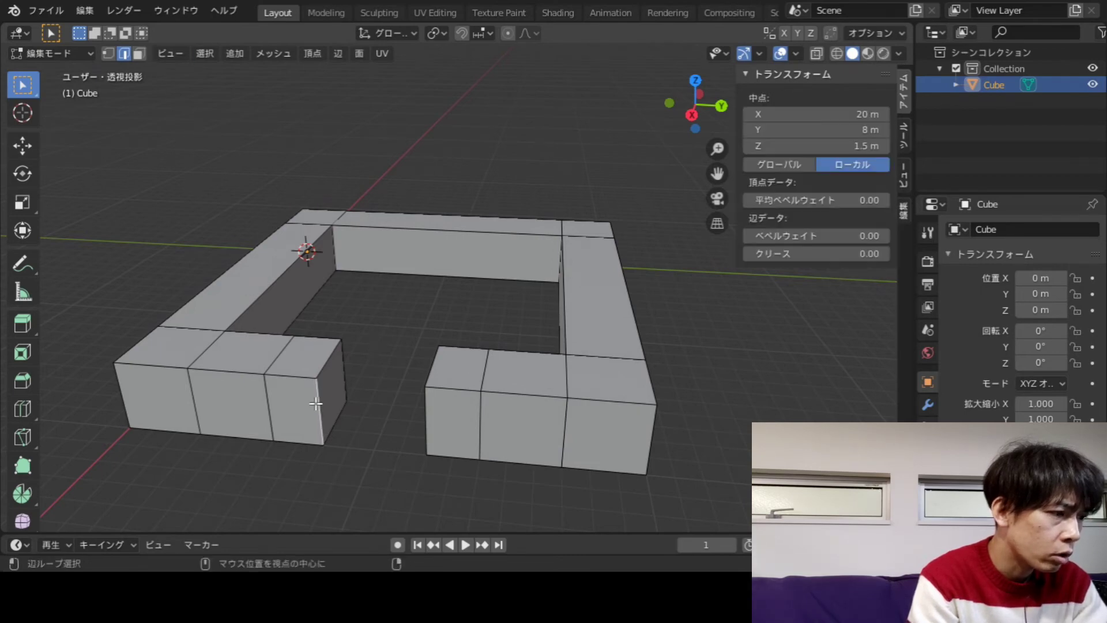
- Select the top, bottom and end edges of the near arm's tip block
left_click(331, 364, "shift")
left_click(343, 378, "shift")
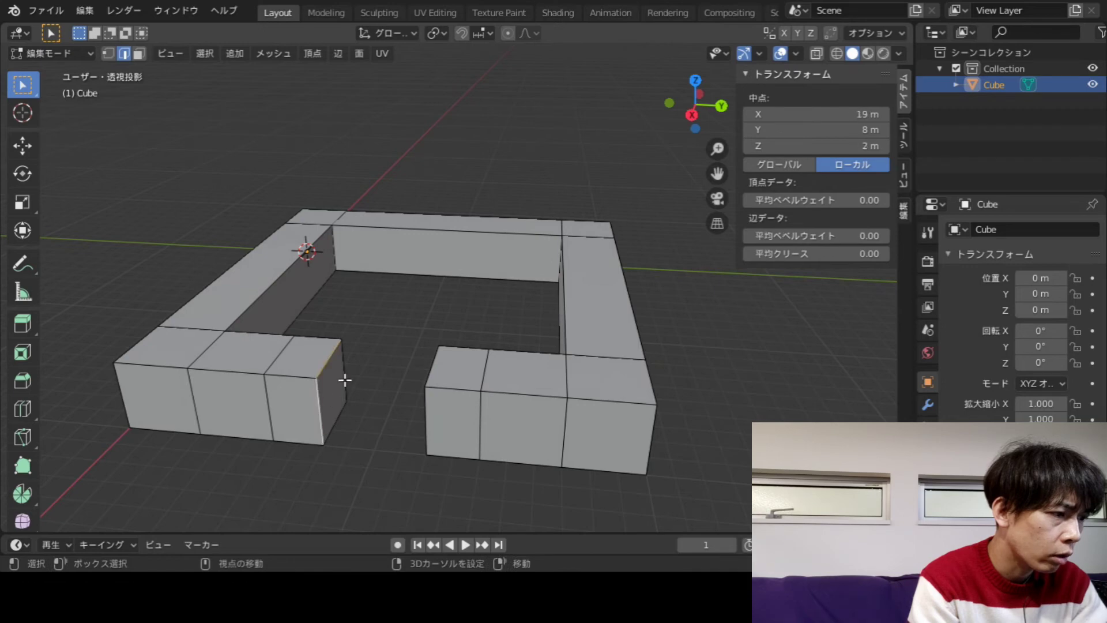
left_click(345, 413, "shift")
left_click(296, 378, "shift")
left_click(318, 338, "shift")
left_click(301, 442, "shift")
middle_click_drag(388, 349, 391, 275)
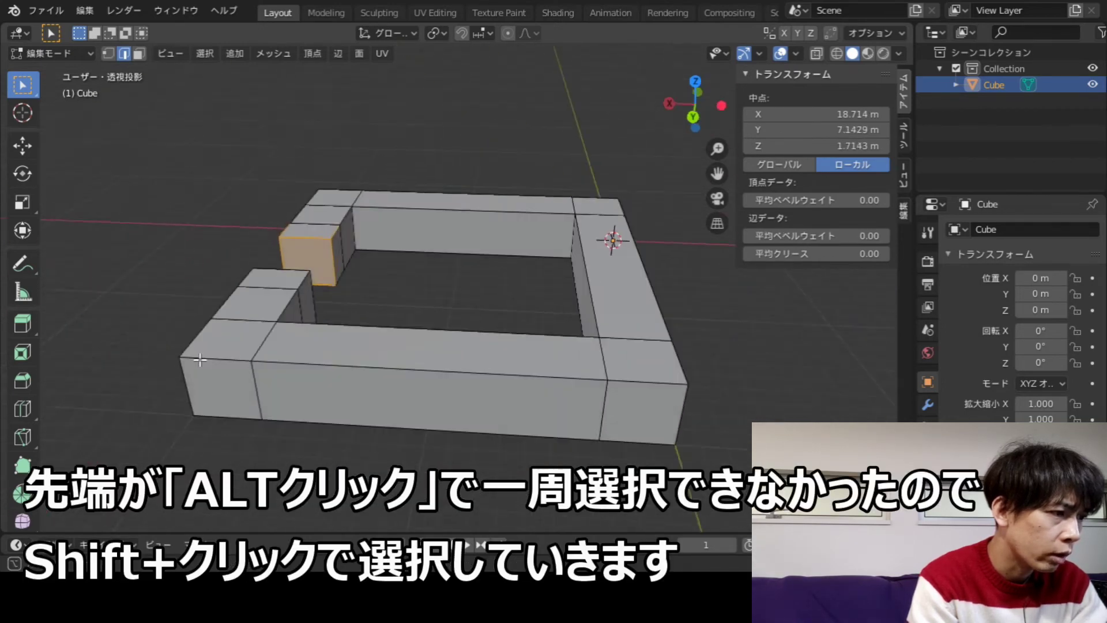
left_click(401, 268, "shift")
- Add the other arm tip's edges and corner vertices to the selection
mouse_move(407, 315)
middle_mouse_down()
mouse_move(408, 220)
mouse_move(568, 347)
middle_mouse_up()
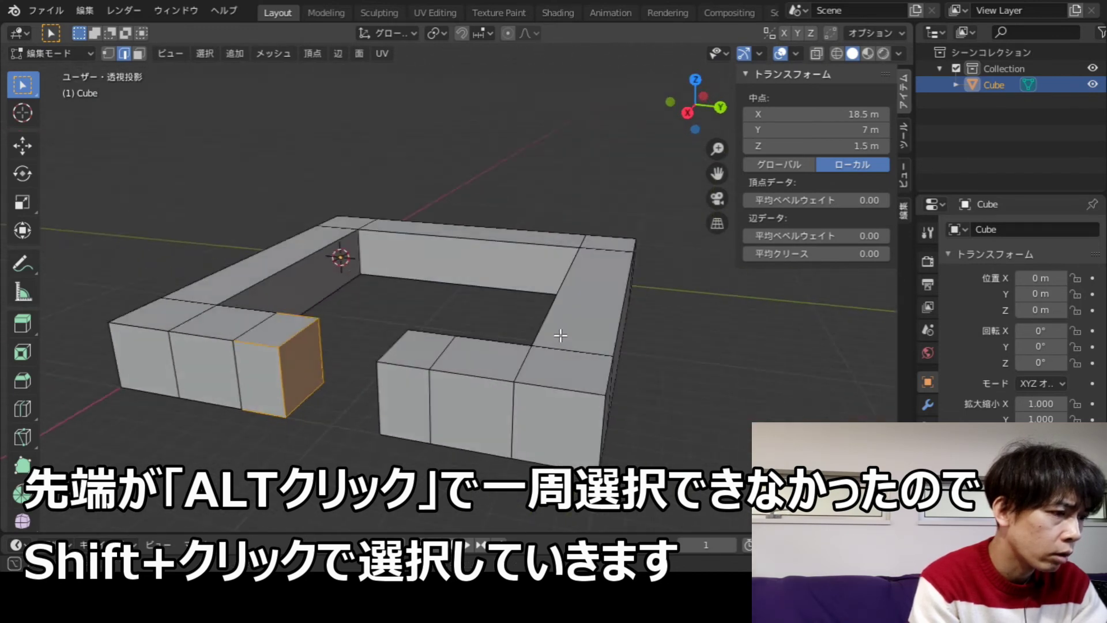
left_click(550, 358, "shift")
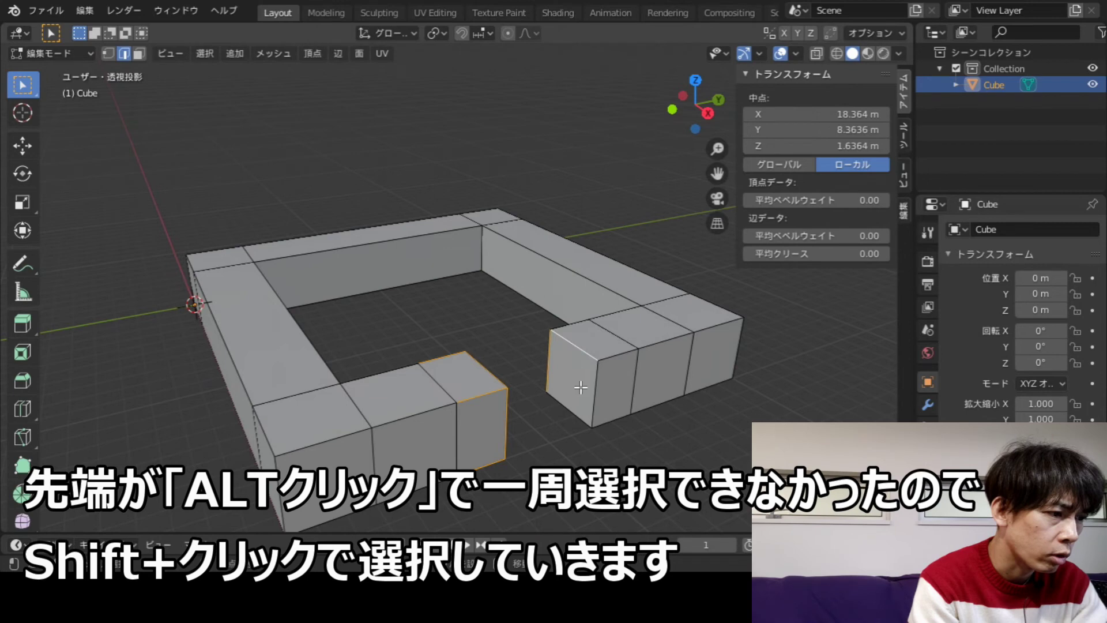
left_click(572, 411, "shift")
left_click(596, 383, "shift")
left_click(609, 357, "shift")
left_click(581, 331, "shift")
left_click(611, 418, "shift")
mouse_move(477, 329)
middle_mouse_down()
mouse_move(635, 354)
mouse_move(563, 306)
middle_mouse_up()
scroll(627, 313, "up", 3)
left_click(608, 293, "shift")
mouse_move(699, 341)
middle_mouse_down()
mouse_move(504, 321)
mouse_move(420, 238)
mouse_move(496, 250)
mouse_move(507, 279)
mouse_move(480, 283)
middle_mouse_up()
scroll(479, 283, "down", 3)
scroll(494, 288, "down", 2)
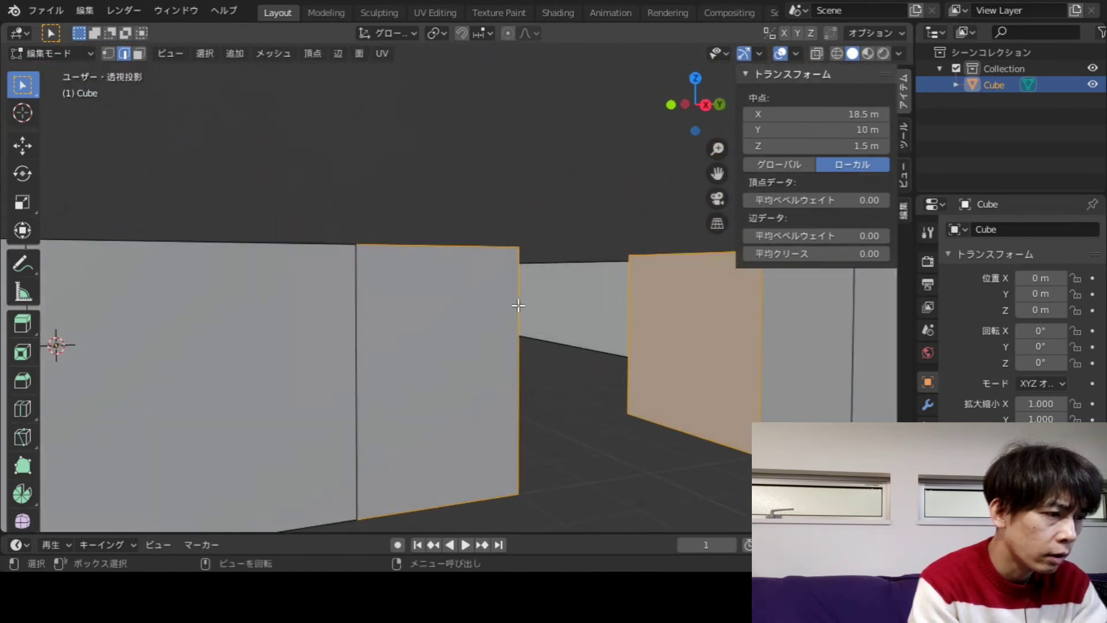
scroll(516, 301, "down", 3)
scroll(536, 311, "down", 2)
middle_click_drag(507, 280, 507, 302)
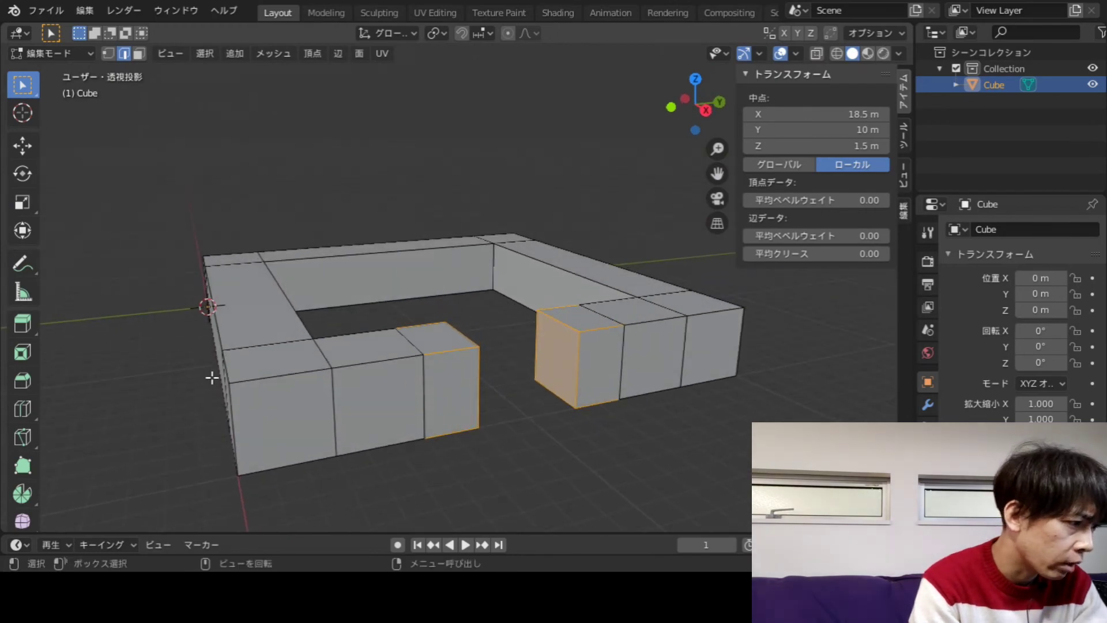
- Bevel both arm-tip edges by 0.67 m and raise the bevel segments to 3
left_click(25, 382)
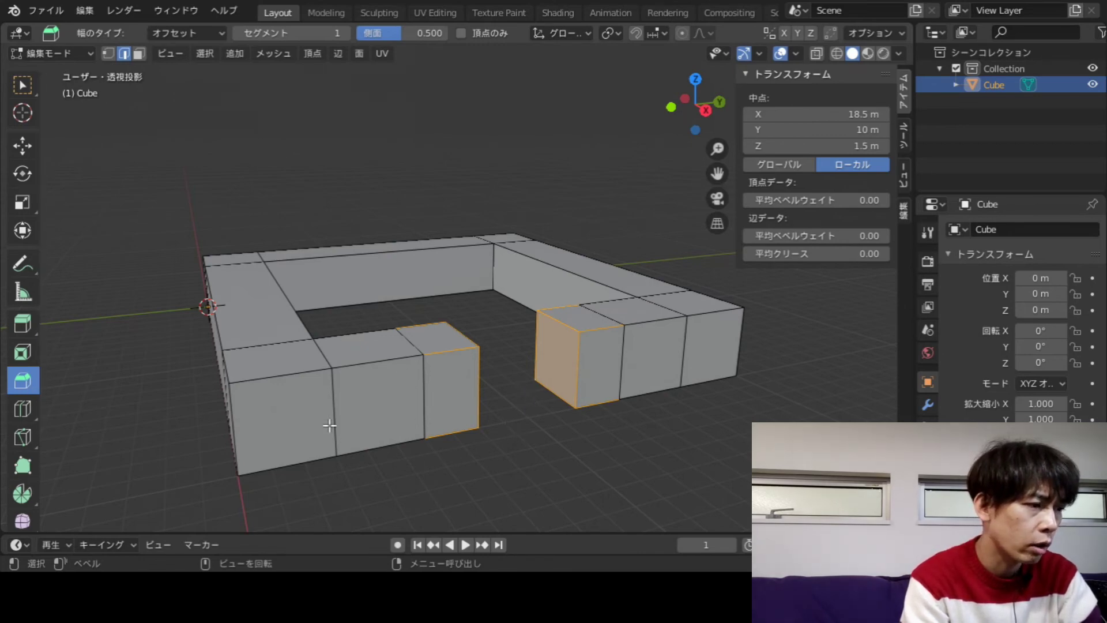
mouse_move(410, 447)
left_mouse_down()
mouse_move(695, 389)
mouse_move(663, 385)
mouse_move(675, 385)
left_mouse_up()
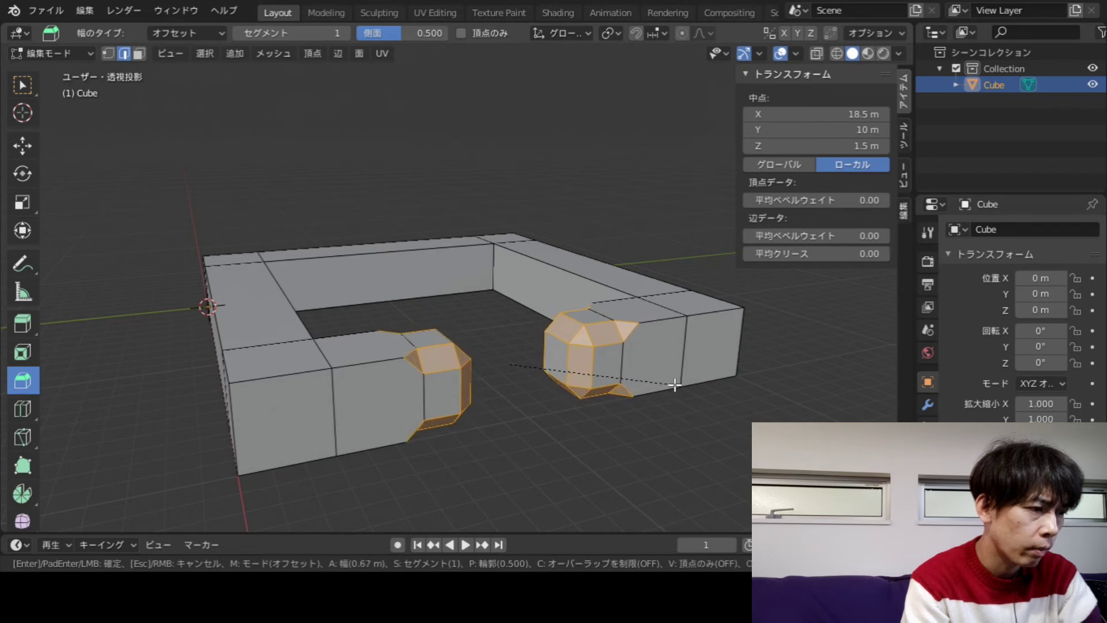
left_click(674, 385)
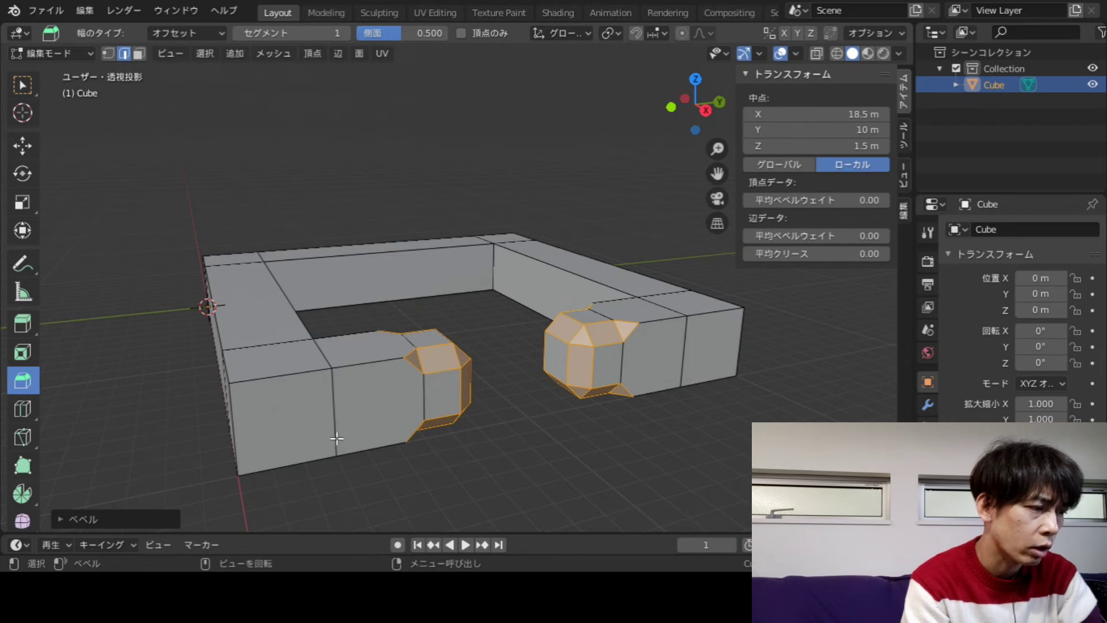
left_click(92, 519)
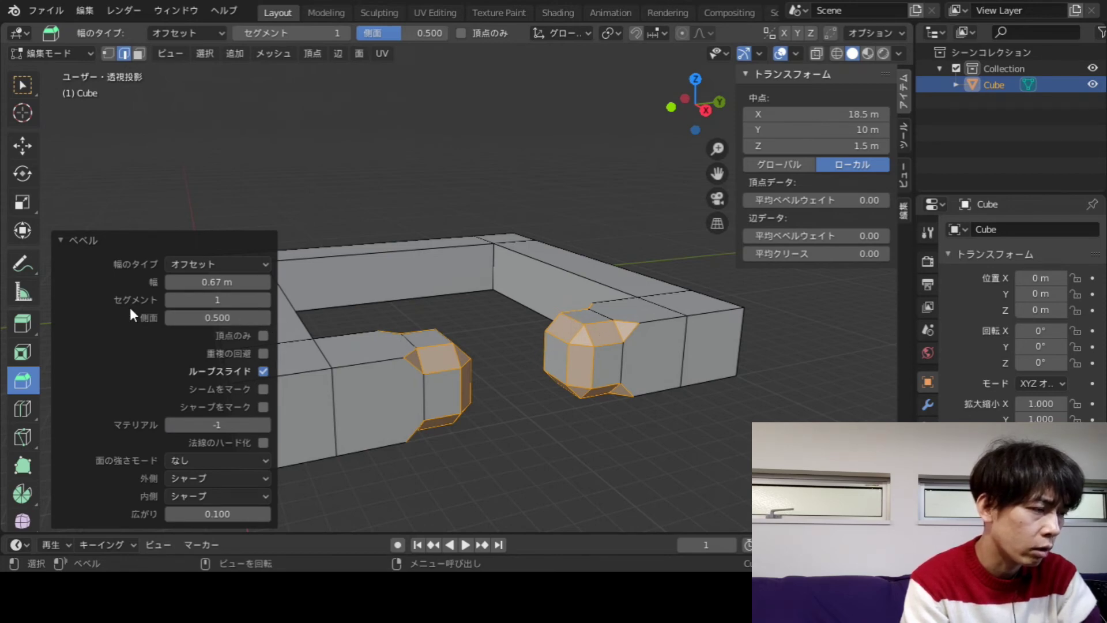
left_click(266, 300)
left_click(265, 299)
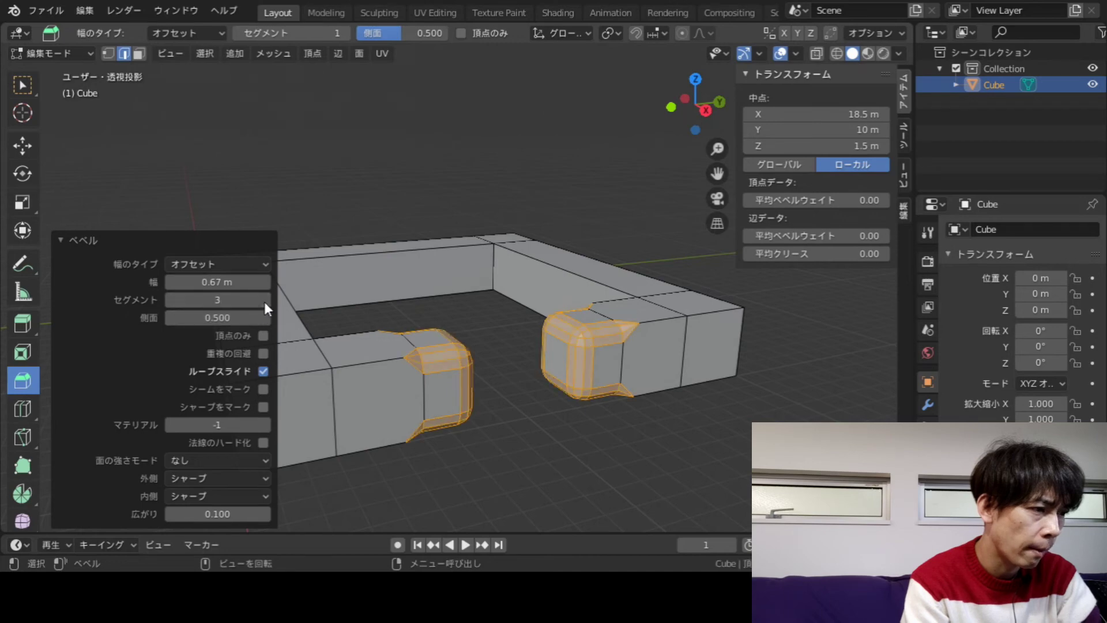
left_click(266, 300)
left_click(265, 300)
- Raise the bevel segment count to 14 and frame the rounded corner
left_click_drag(265, 302, 305, 303)
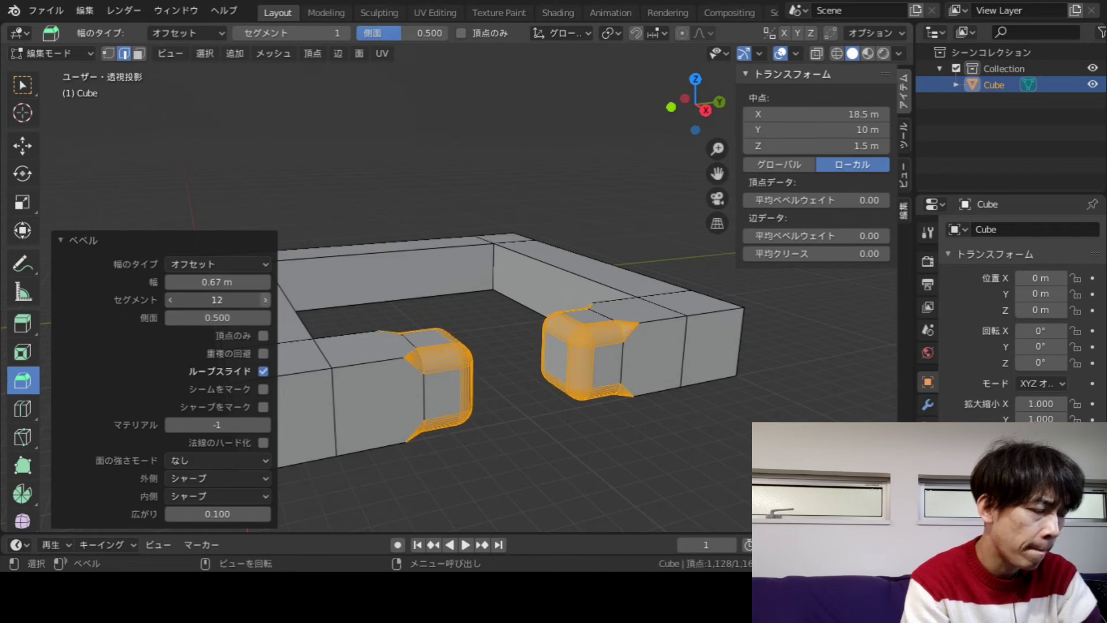
scroll(470, 309, "up", 3)
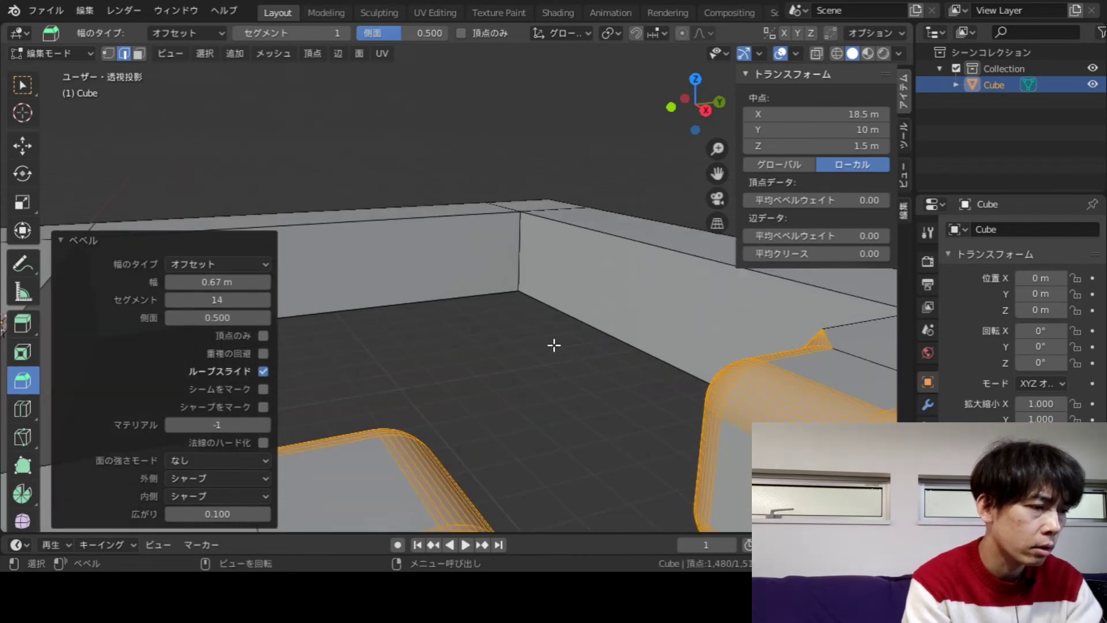
middle_click_drag(566, 346, 446, 284, "shift")
middle_click_drag(501, 340, 494, 346, "shift")
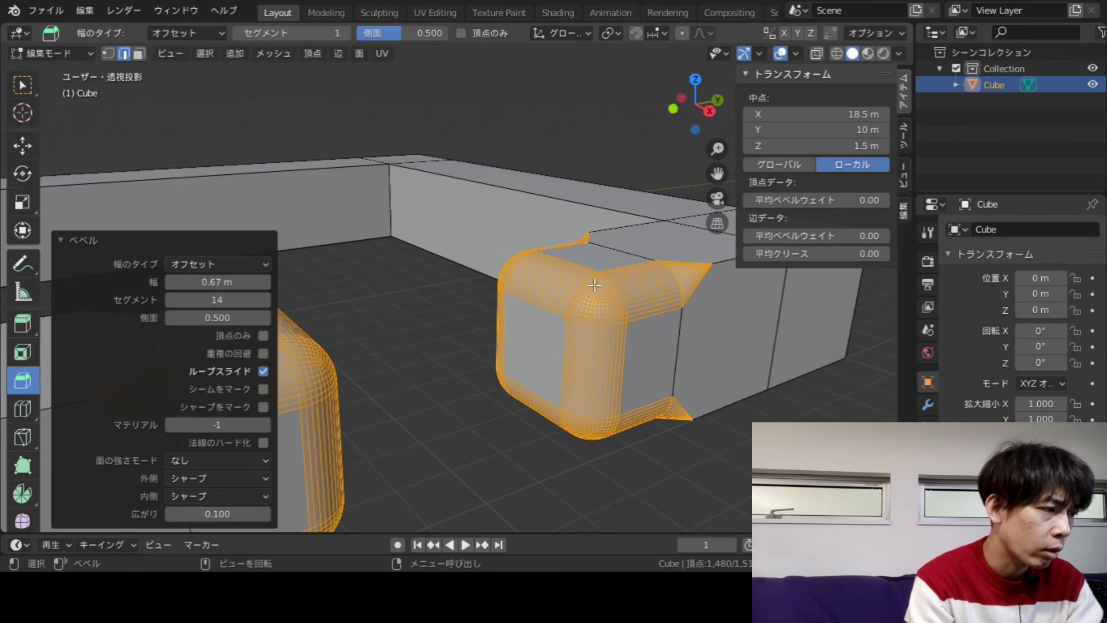
- Set the bevel width to 0.5 m, after trying 0.8 m, and finish the bevel
left_click(259, 282)
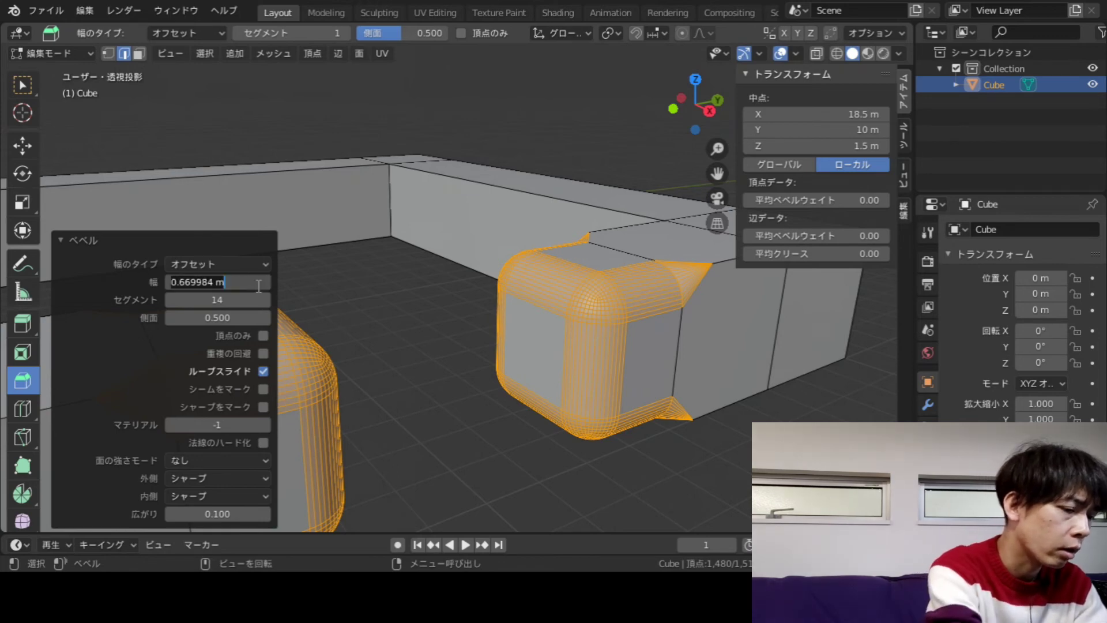
type("0.8")
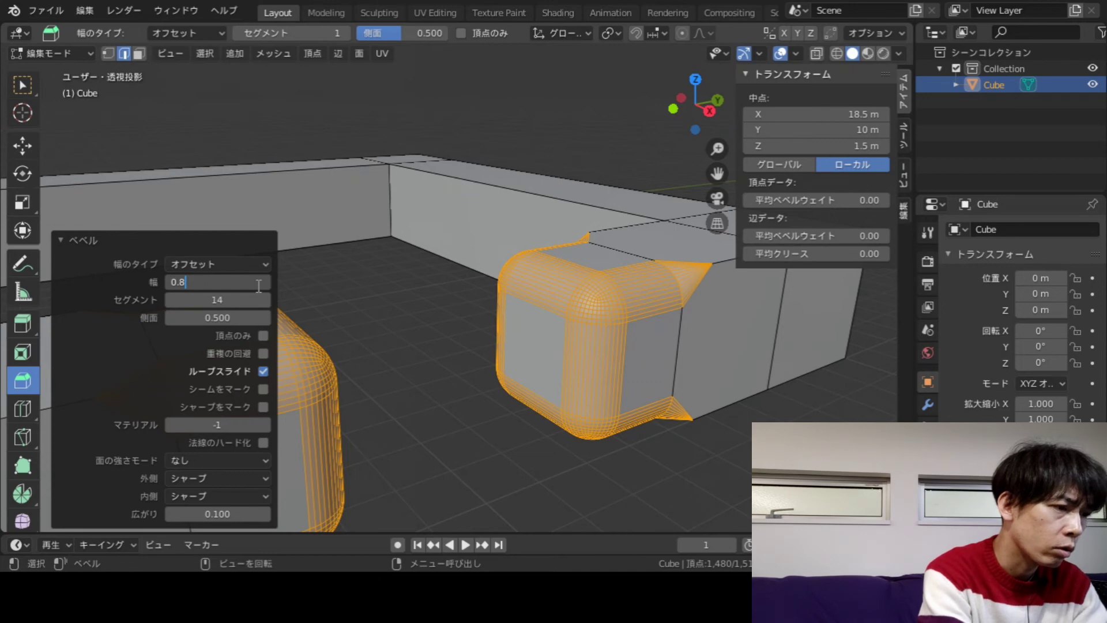
key("Return")
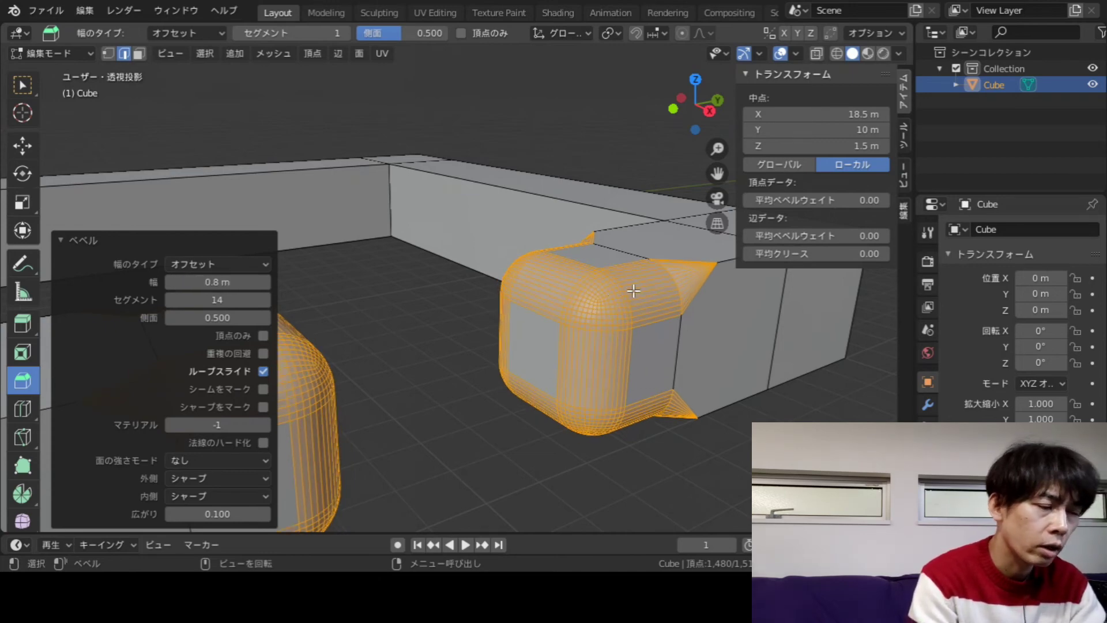
left_click(230, 282)
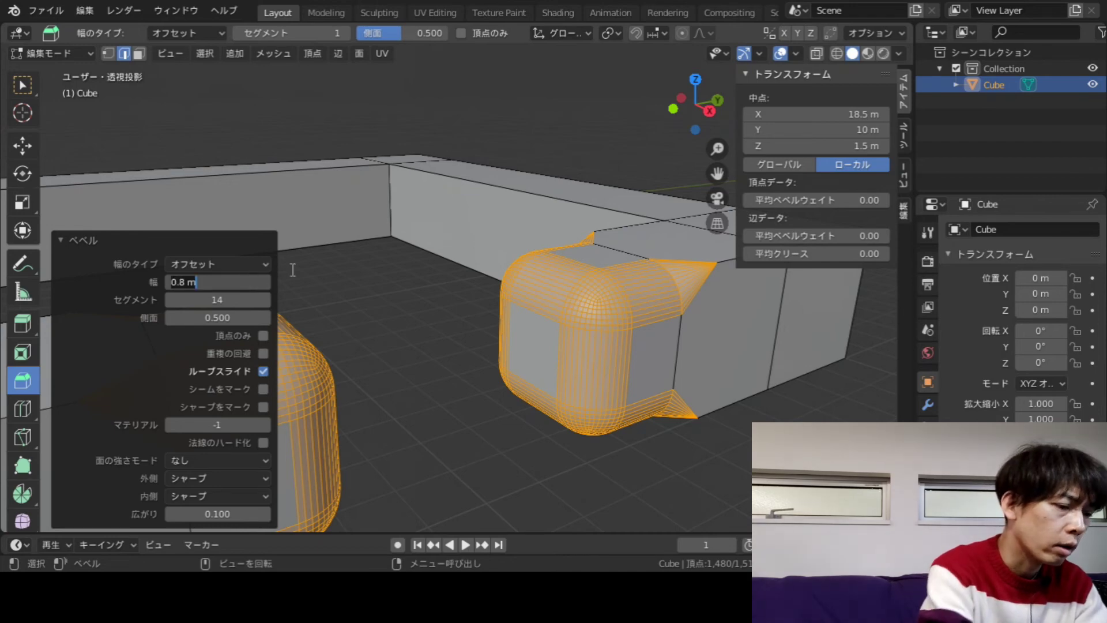
type("0.5")
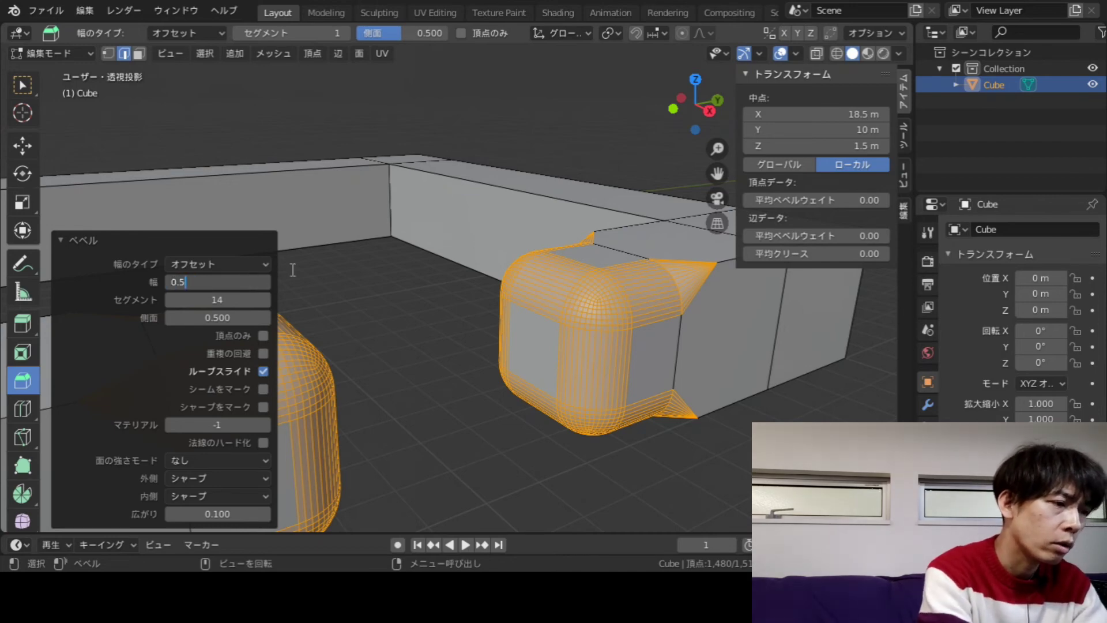
key("Return")
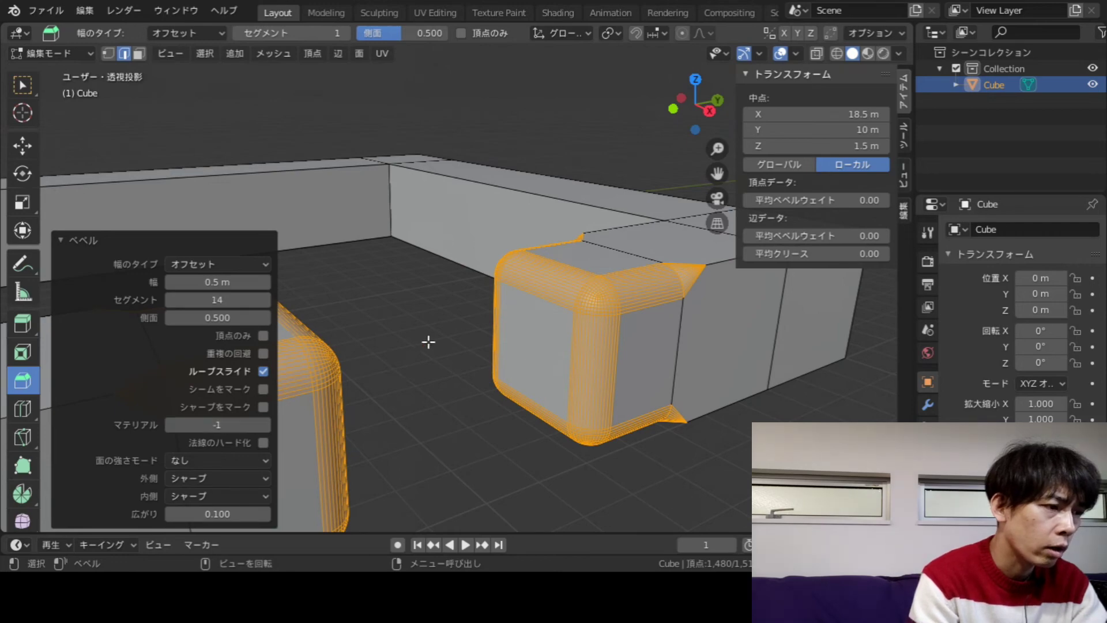
left_click(475, 438)
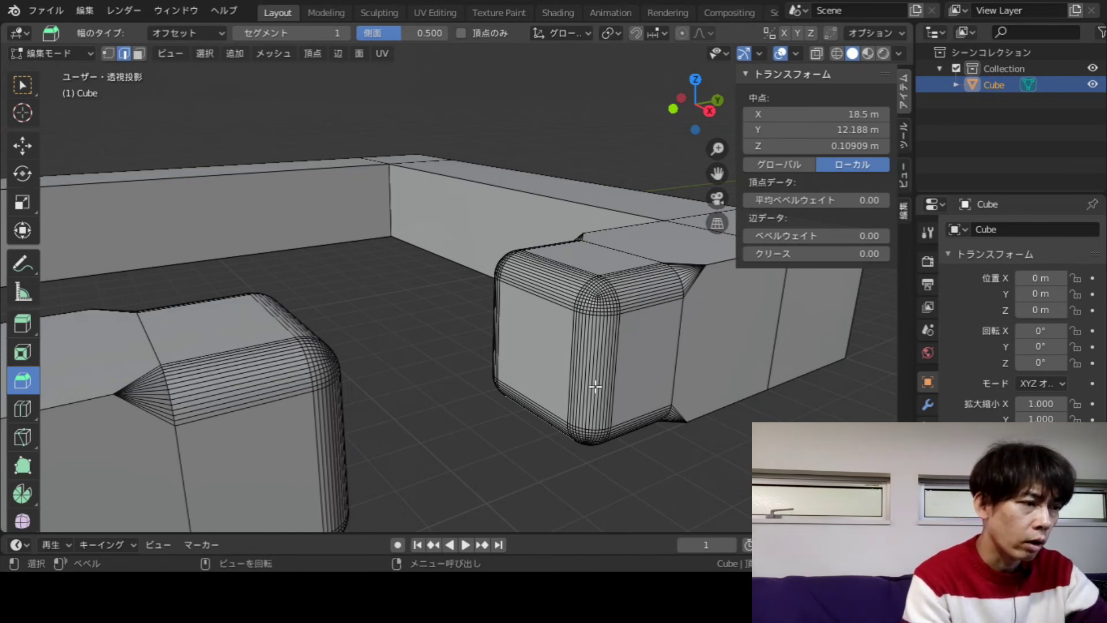
mouse_move(500, 404)
middle_mouse_down()
mouse_move(469, 414)
mouse_move(496, 402)
middle_mouse_up()
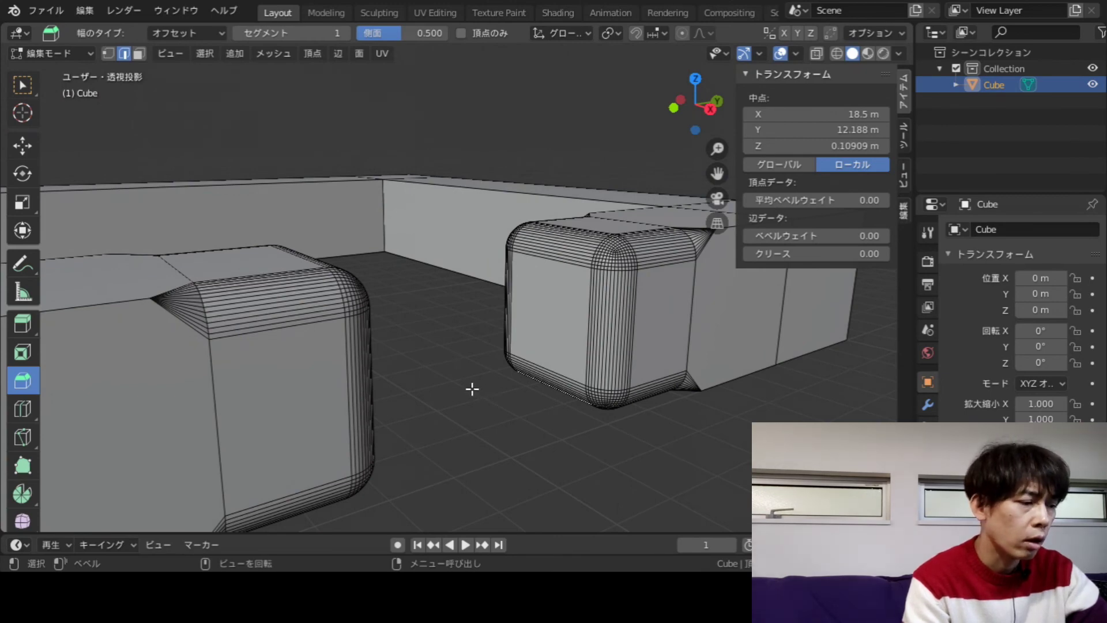
- Select the bevelled edge loops, undo the old bevel, and start a new bevel
key("ctrl")
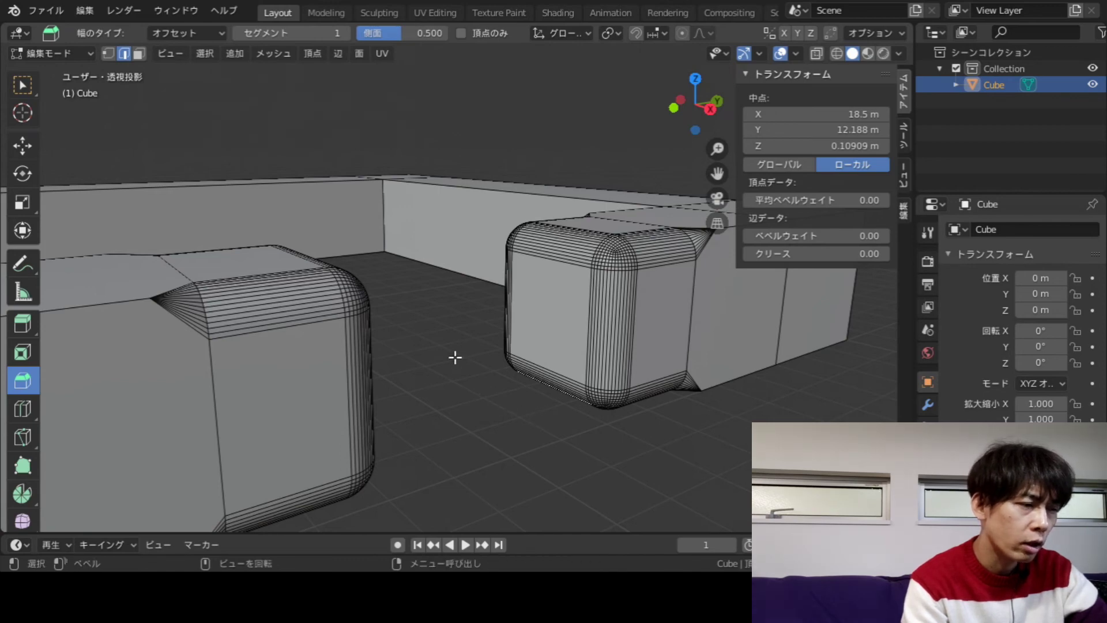
key("ctrl")
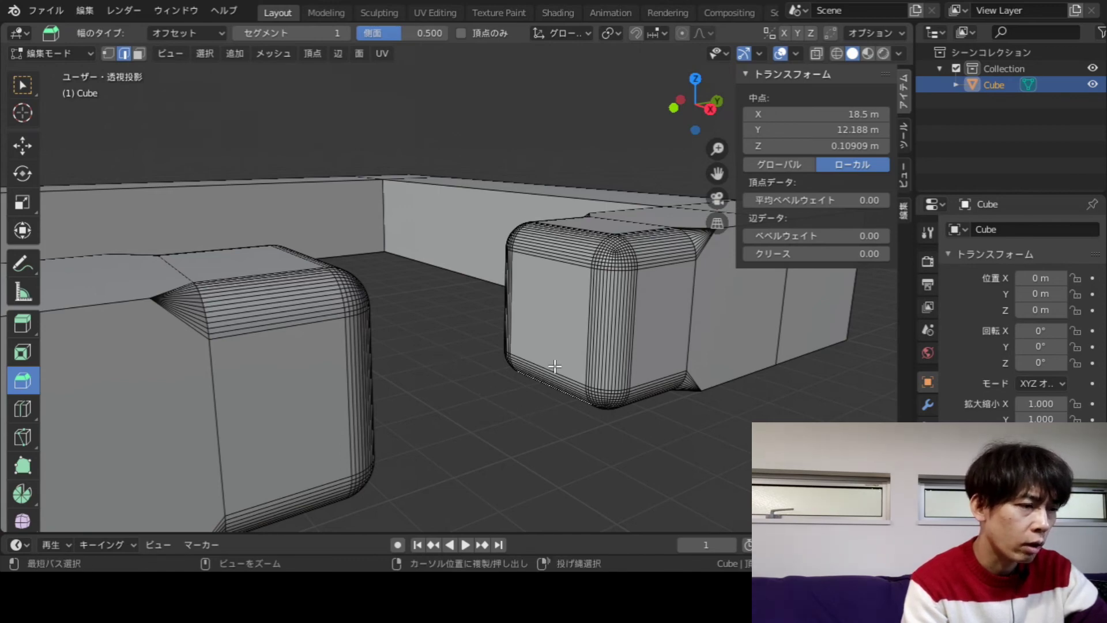
key("ctrl+l")
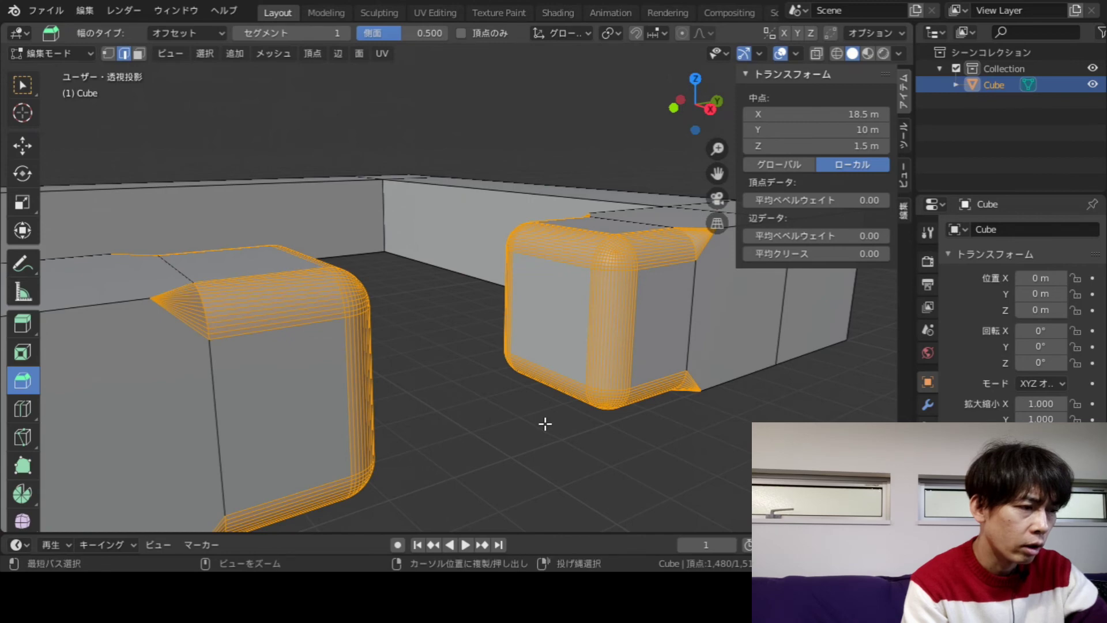
key("ctrl+z")
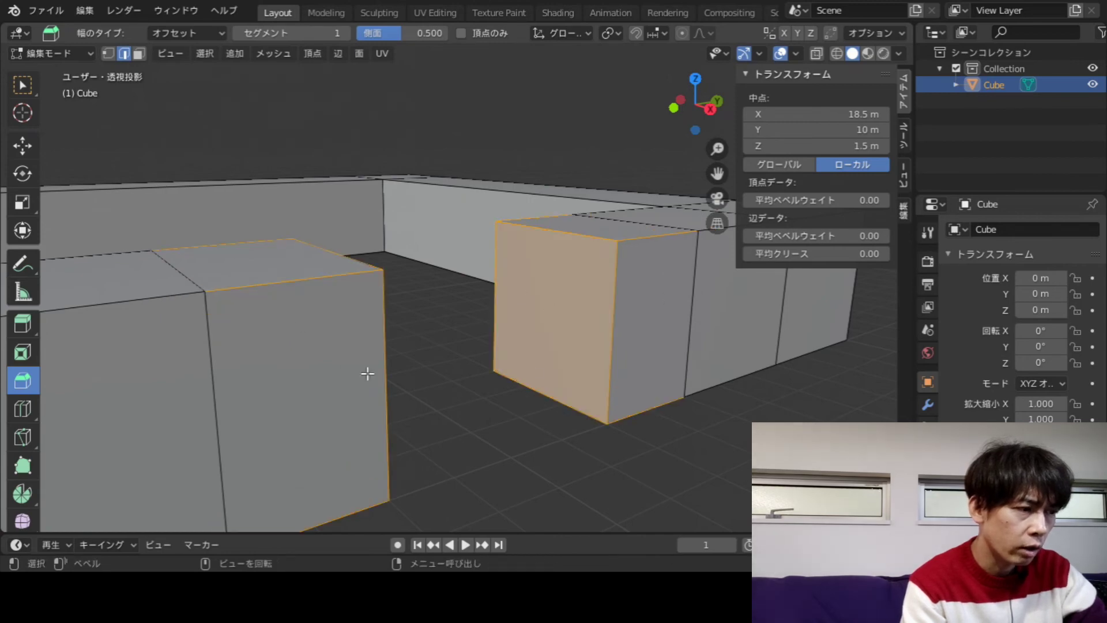
key("ctrl+b")
left_click(543, 391)
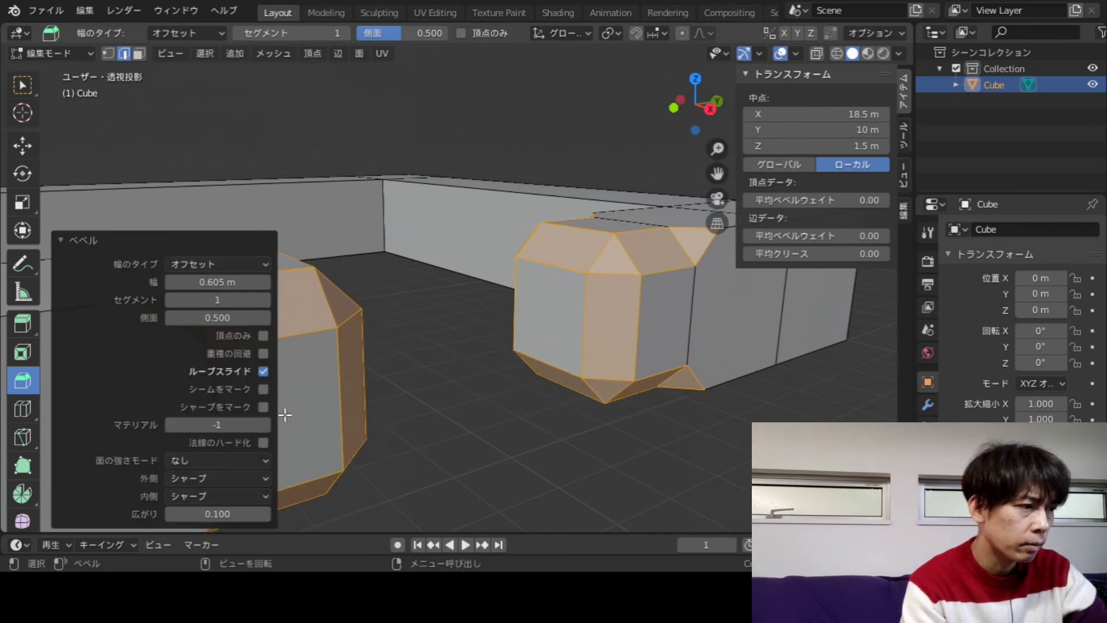
- Give the new bevel 20 segments and 0.5 m width, then finish it
double_click(266, 301)
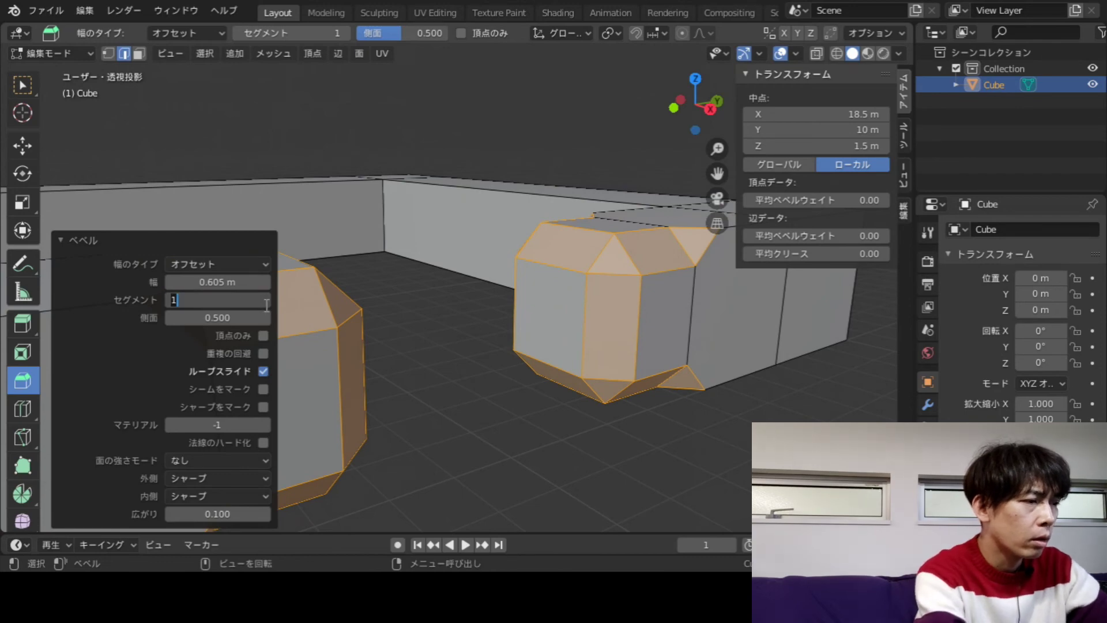
type("20")
key("Return")
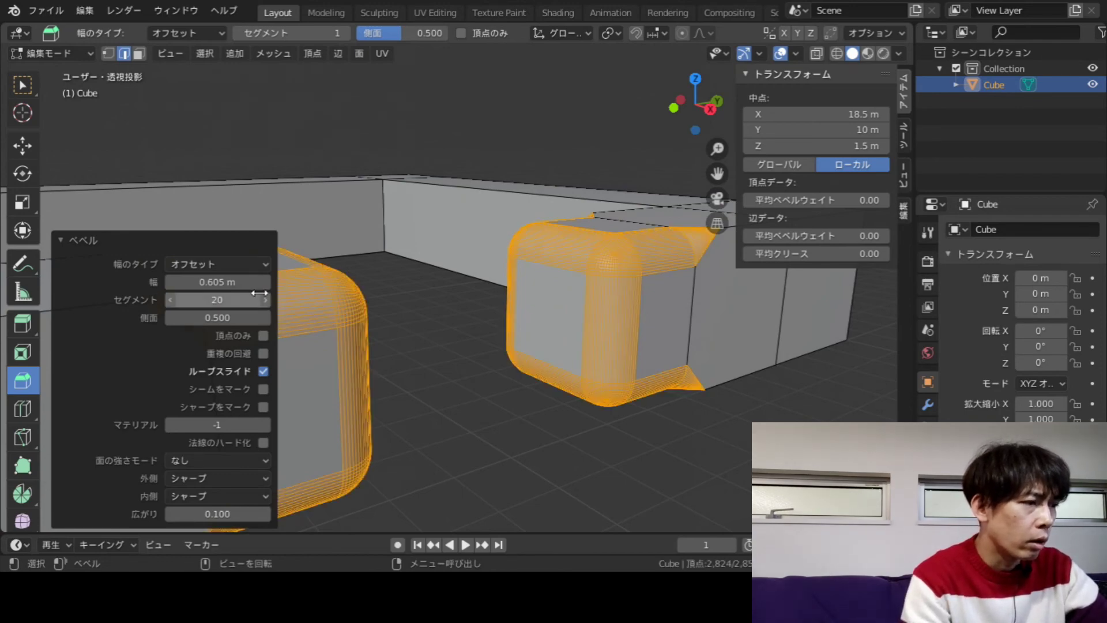
double_click(266, 282)
type("0.5")
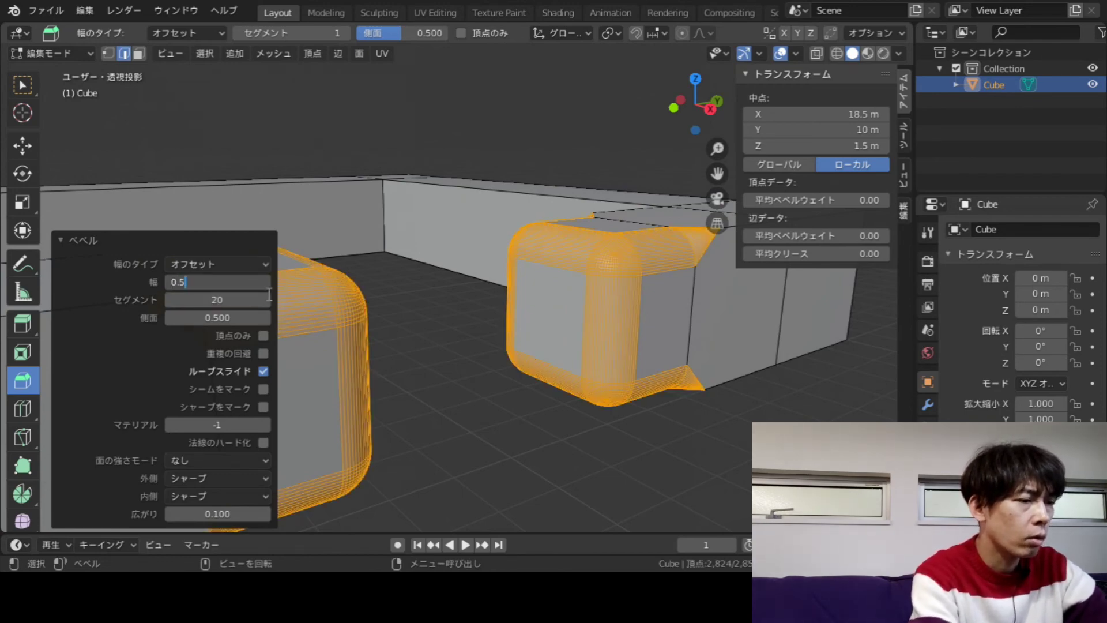
key("Return")
left_click(513, 448)
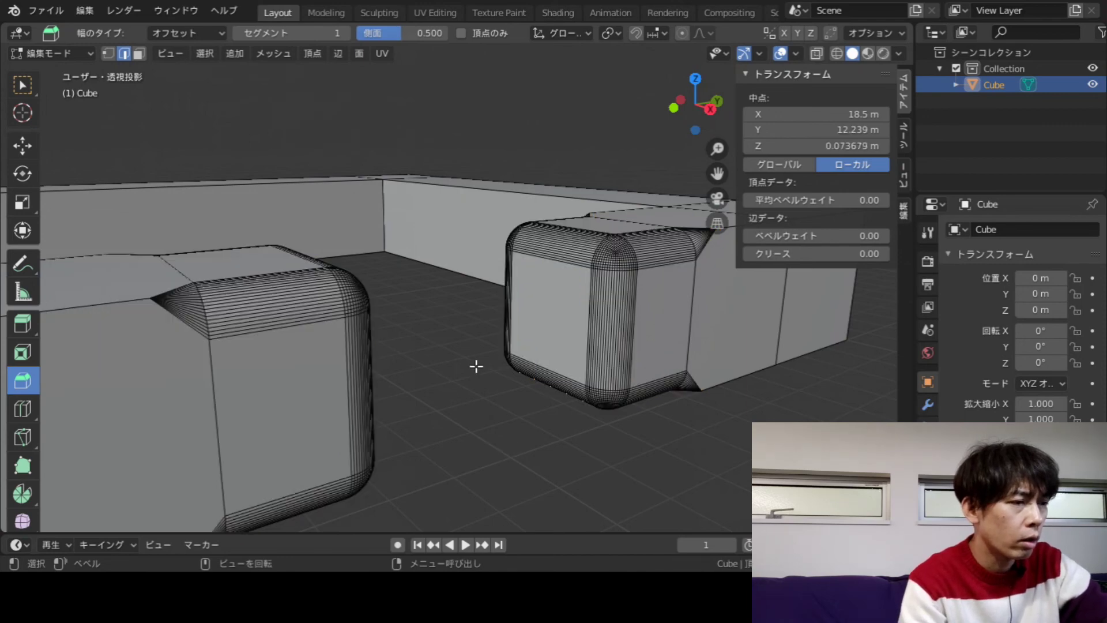
scroll(473, 369, "down", 4)
mouse_move(467, 370)
middle_mouse_down()
mouse_move(494, 404)
mouse_move(623, 421)
middle_mouse_up()
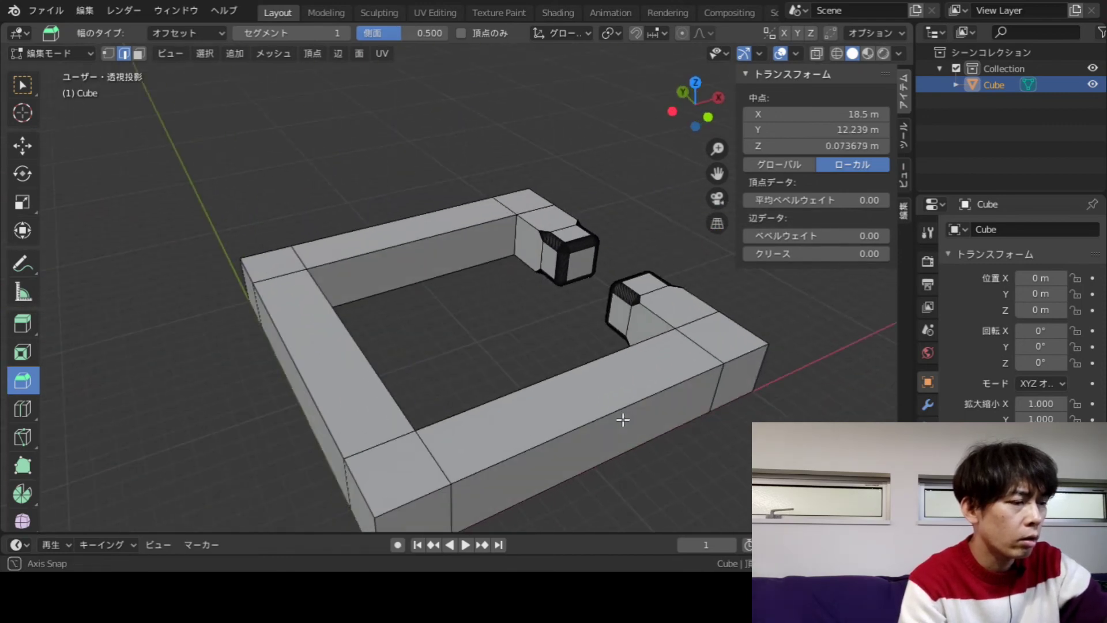
- Return to Object Mode, deselect the frame, and orbit to inspect it from below and above
key("Tab")
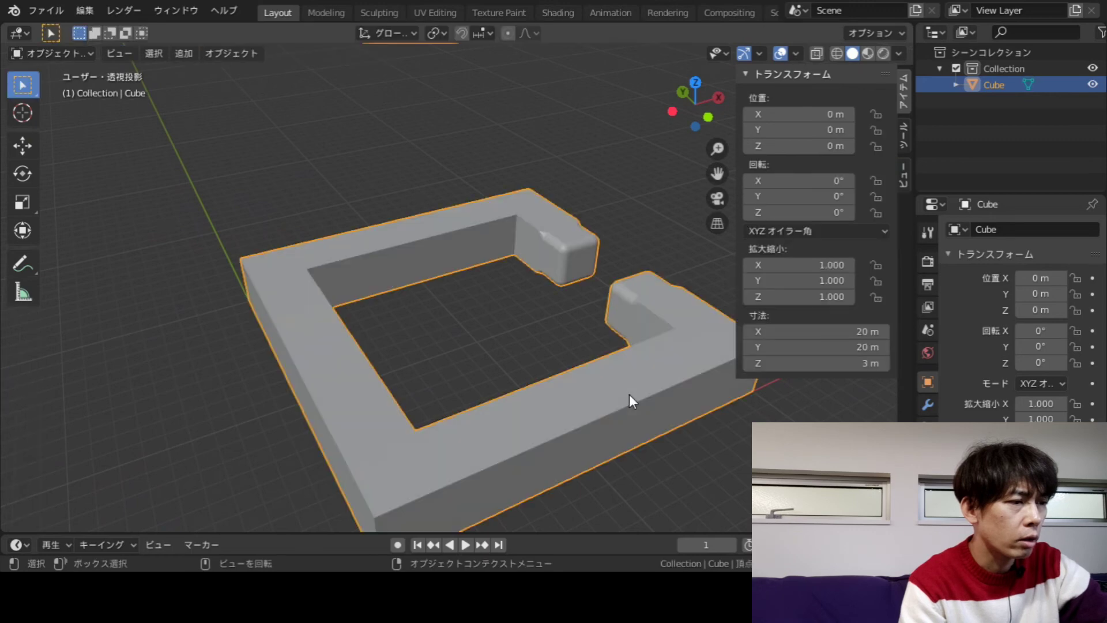
left_click(521, 339)
mouse_move(576, 341)
middle_mouse_down()
mouse_move(553, 350)
mouse_move(502, 322)
mouse_move(450, 330)
mouse_move(470, 335)
middle_mouse_up()
scroll(516, 365, "up", 4)
mouse_move(517, 365)
middle_mouse_down()
mouse_move(547, 390)
mouse_move(501, 382)
mouse_move(520, 350)
mouse_move(582, 358)
mouse_move(635, 396)
mouse_move(703, 390)
middle_mouse_up()
scroll(577, 361, "down", 3)
mouse_move(576, 361)
middle_mouse_down()
mouse_move(501, 388)
mouse_move(517, 417)
middle_mouse_up()
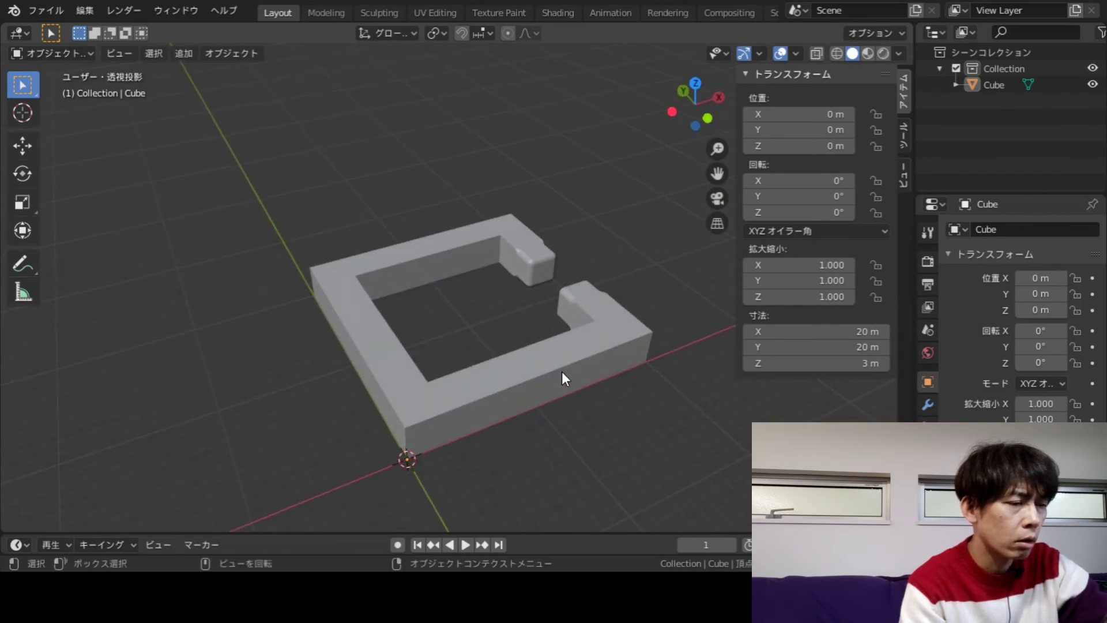
middle_click_drag(643, 422, 633, 425)
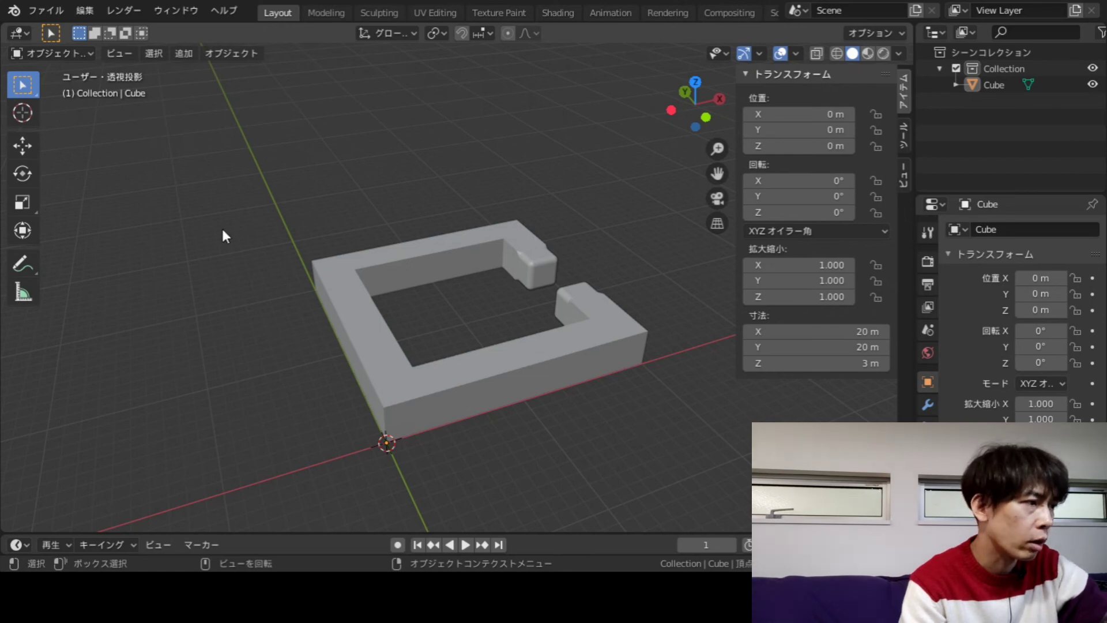
left_click(55, 13)
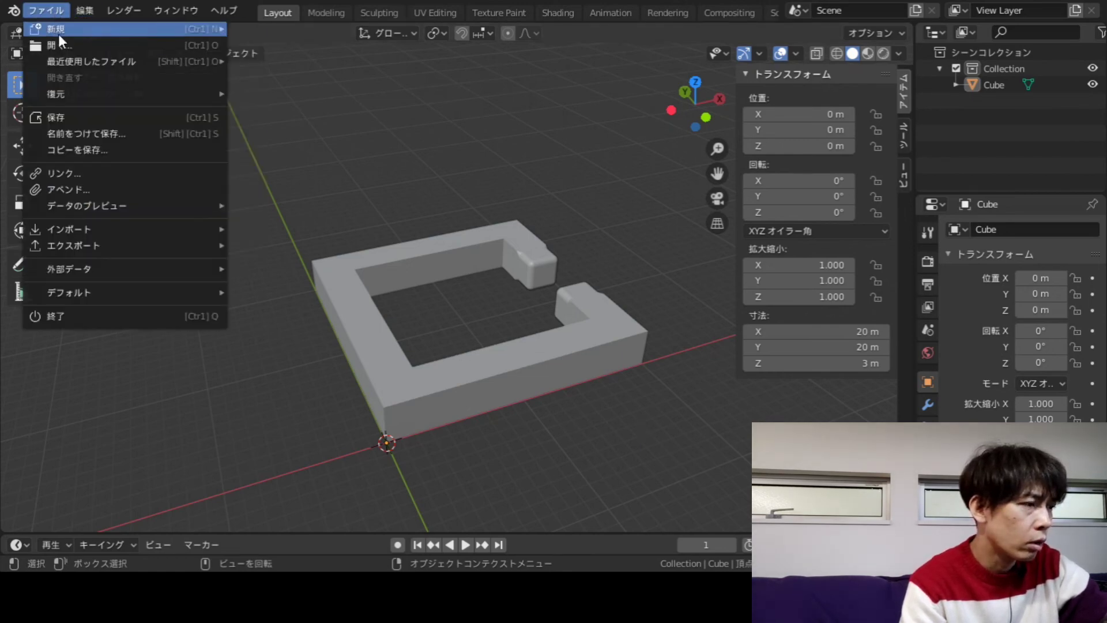
mouse_move(74, 245)
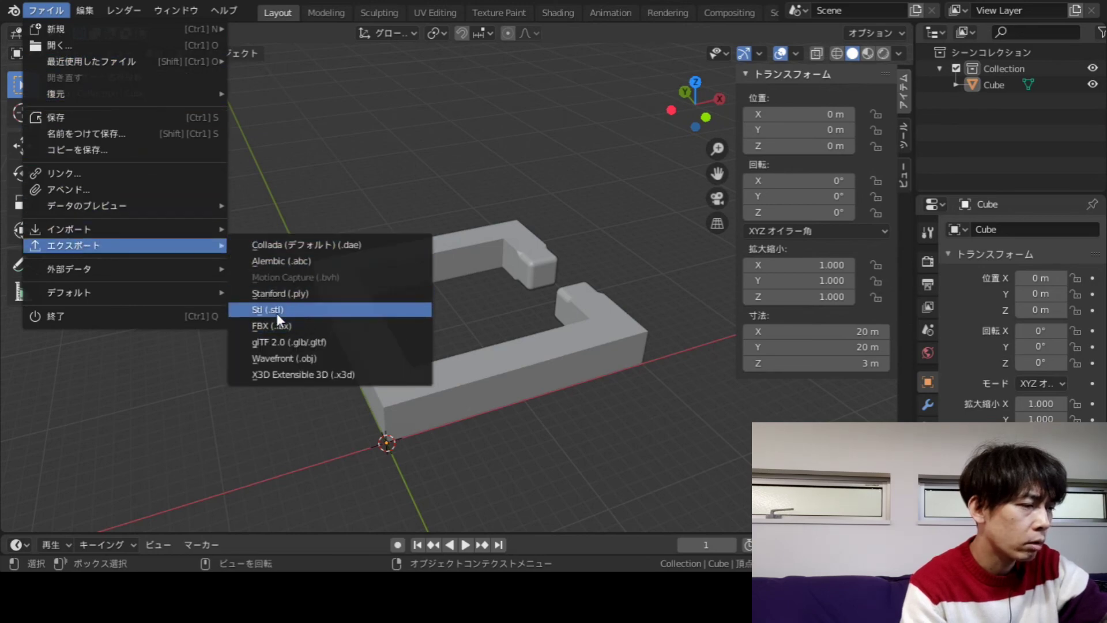
- Choose Stl (.stl) as the export format for the frame
left_click(275, 312)
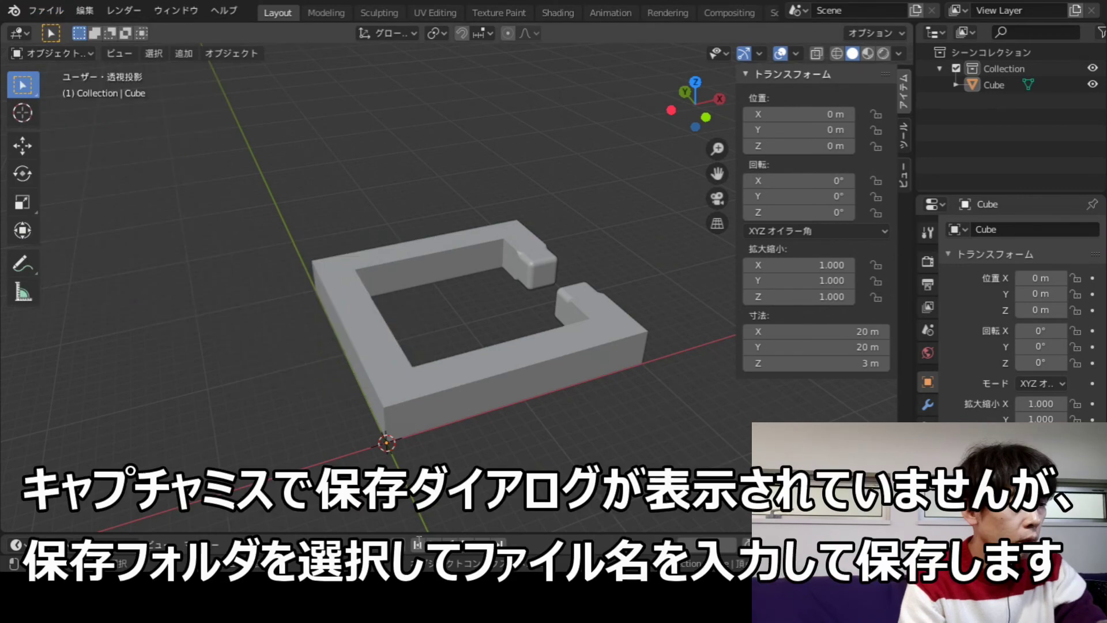